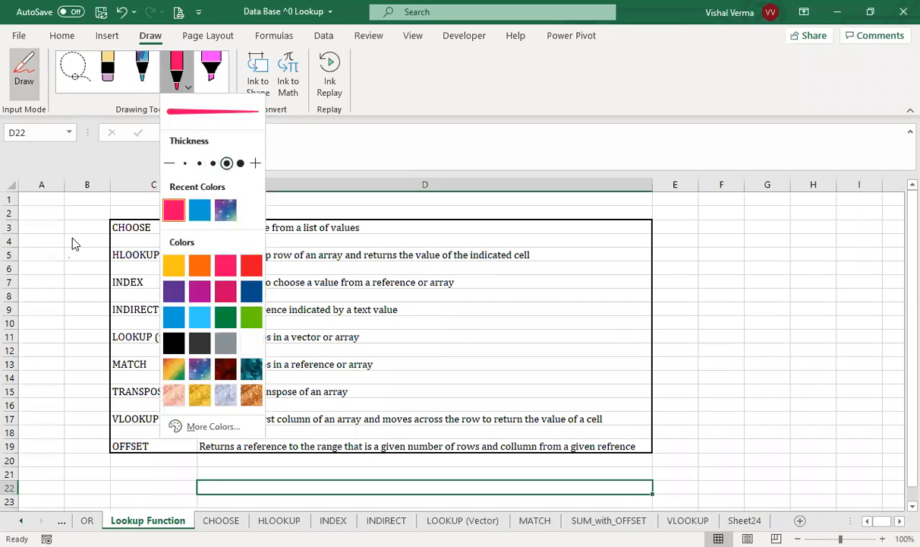
Underline each of the nine function names in column C, from CHOOSE down to OFFSET, with the thick pink pen.
mouse_move(99, 238)
left_mouse_down()
mouse_move(154, 238)
mouse_move(151, 265)
left_mouse_up()
left_click_drag(95, 288, 148, 288)
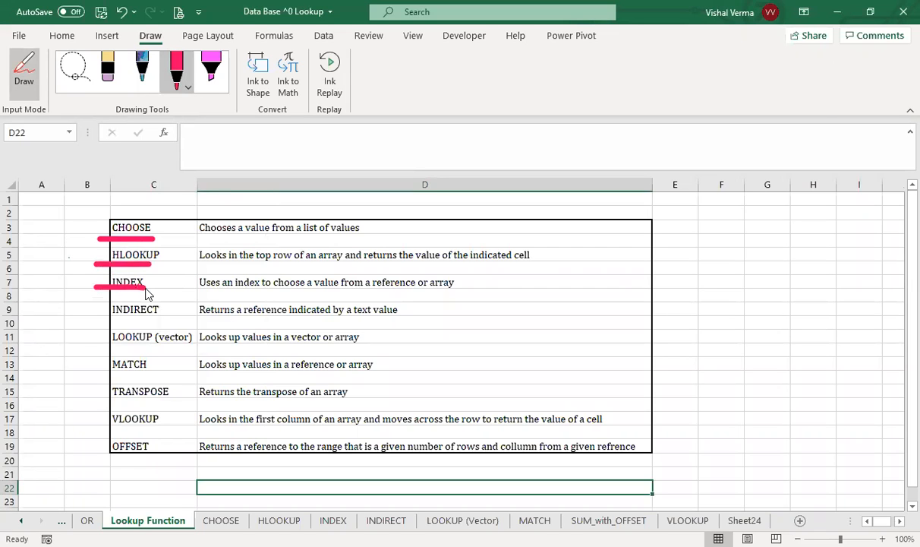
left_click_drag(90, 315, 165, 314)
left_click_drag(95, 350, 151, 349)
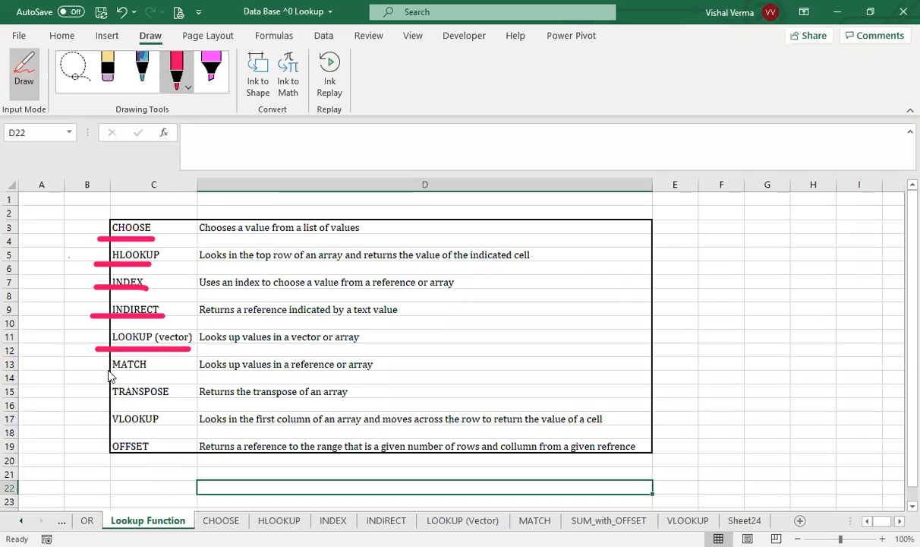
left_click_drag(94, 375, 155, 375)
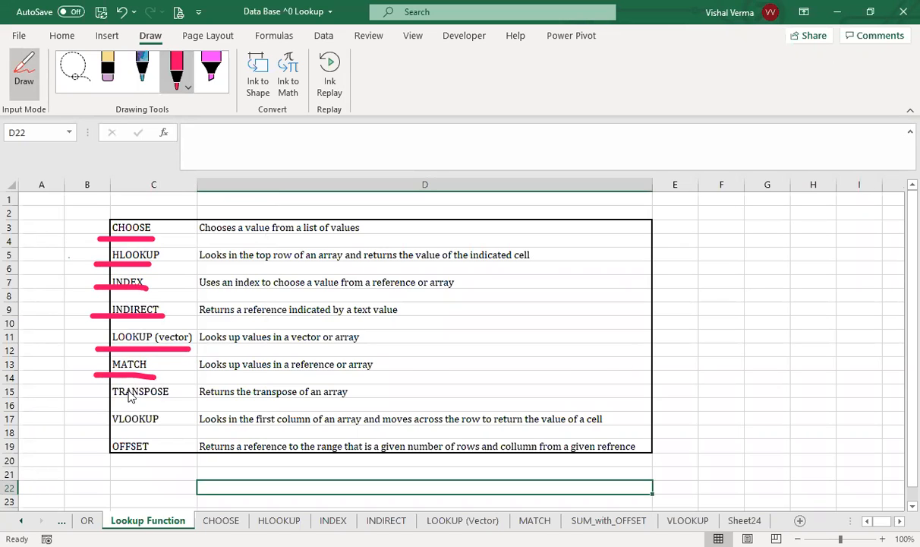
left_click_drag(96, 405, 176, 405)
left_click_drag(97, 426, 162, 432)
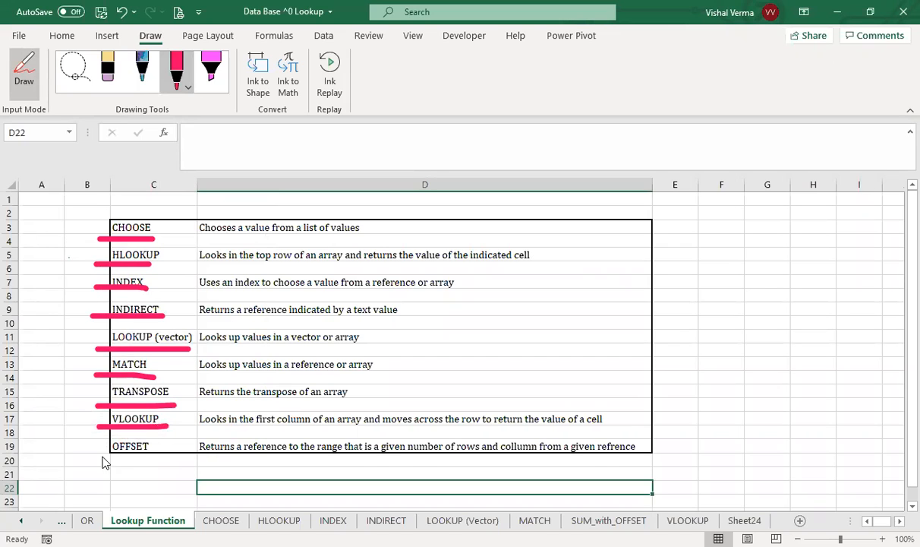
left_click_drag(100, 457, 164, 459)
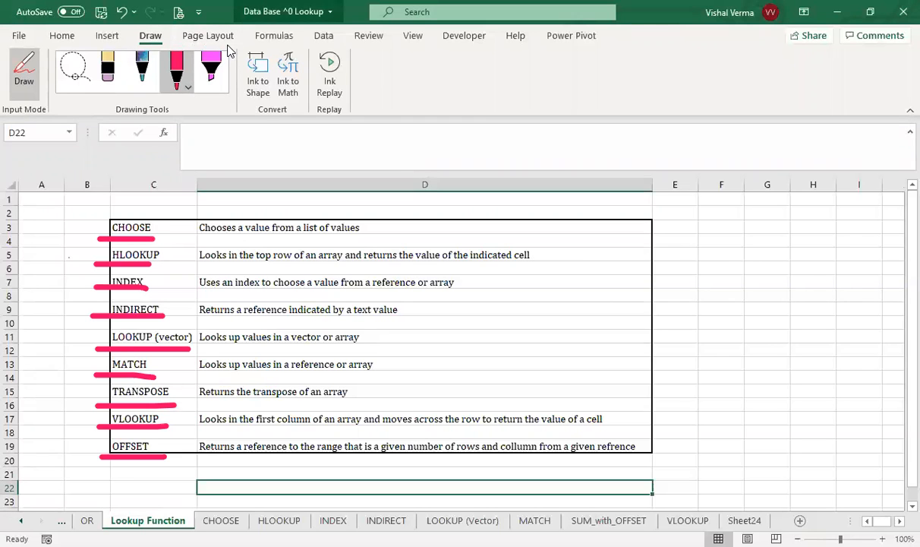
Look through the full list of Lookup & Reference functions, from ADDRESS to XMATCH, and close it.
left_click(273, 35)
left_click(287, 94)
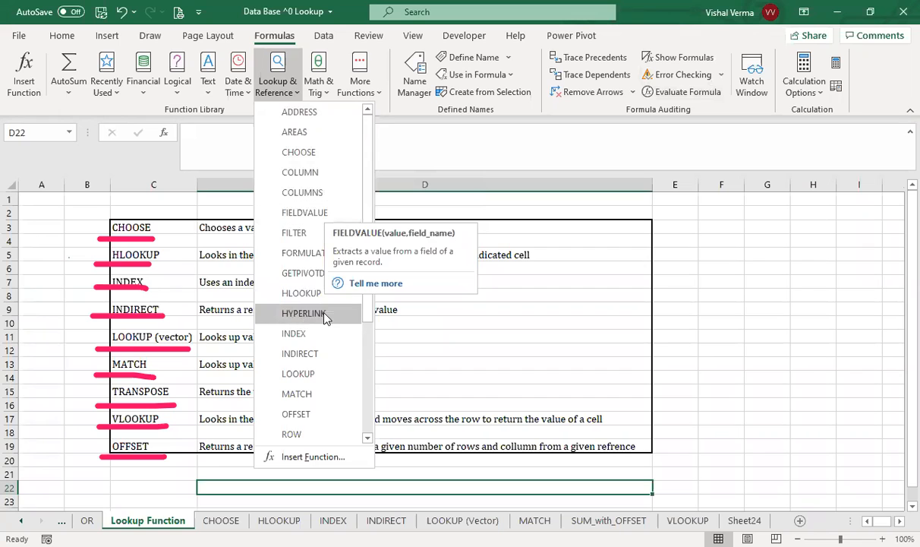
left_click_drag(372, 287, 365, 376)
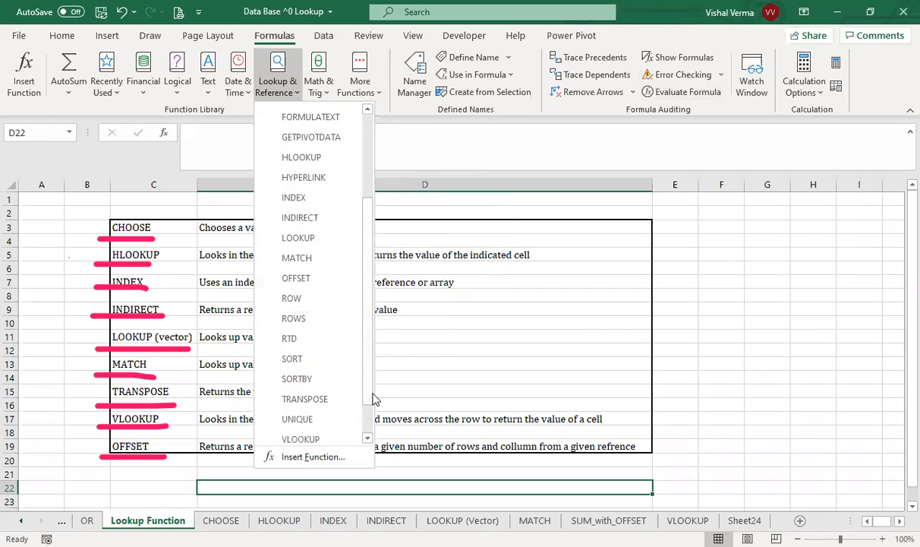
left_click_drag(369, 391, 367, 438)
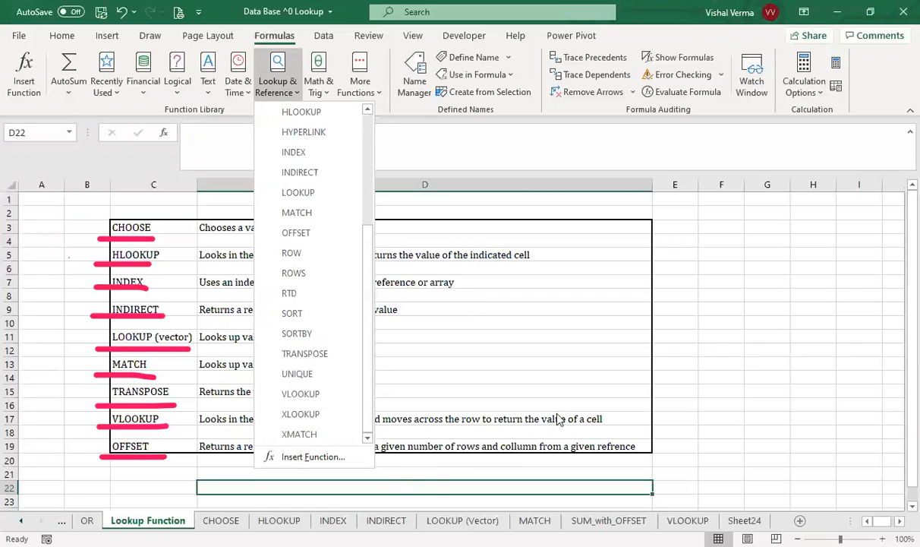
left_click(720, 371)
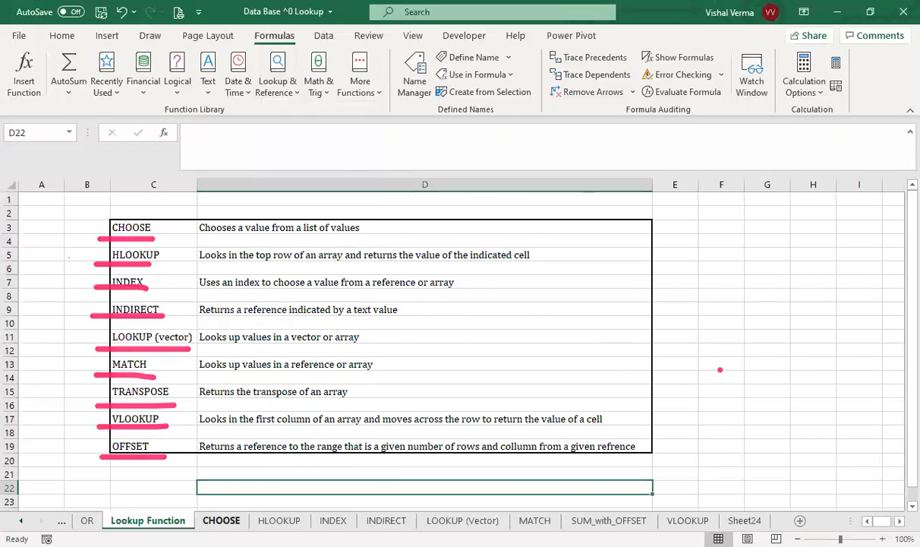
On the CHOOSE sheet, enter a CHOOSE formula in L4 using C4 as the index and the three names from the example formula in E4.
left_click(221, 520)
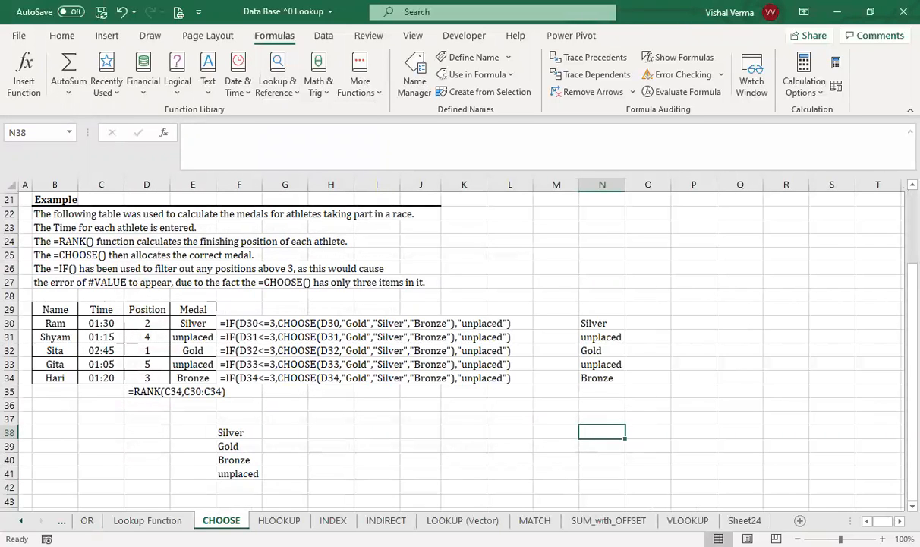
scroll(306, 419, "up", 5)
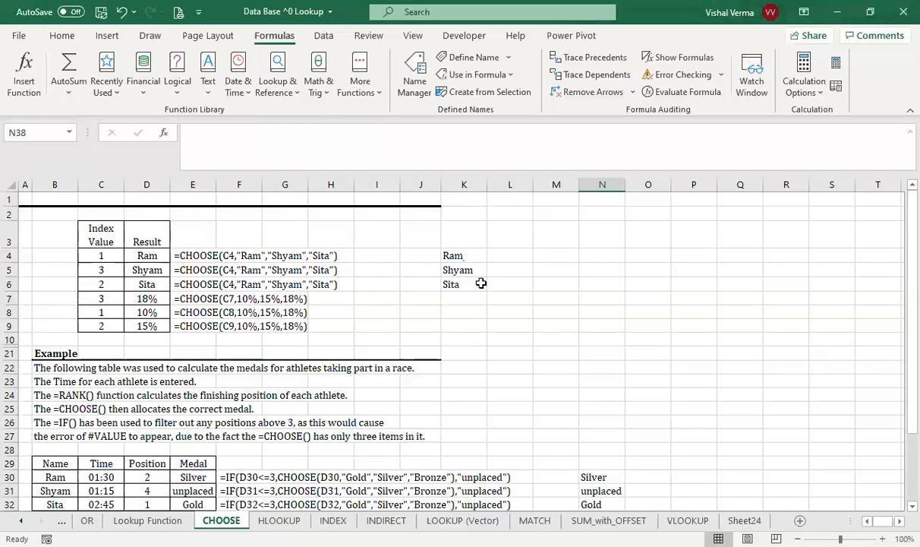
left_click(524, 258)
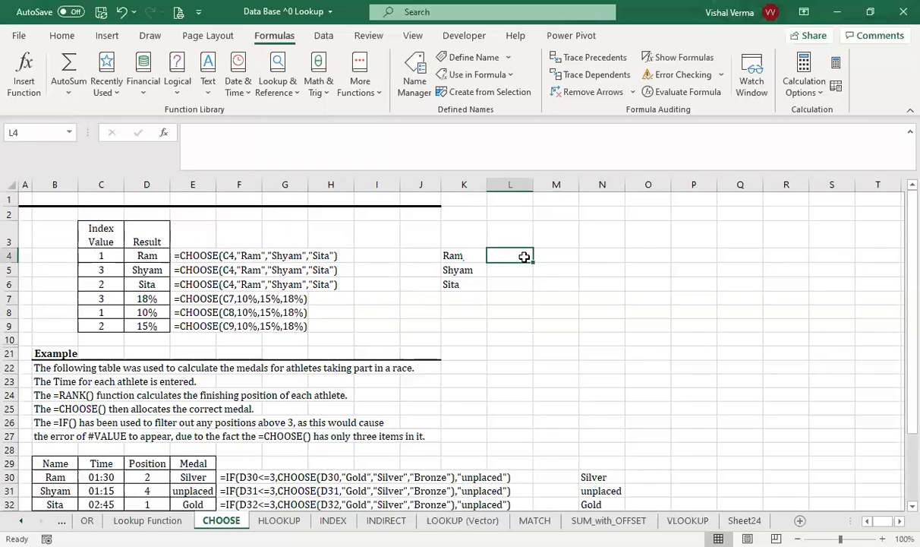
type("=")
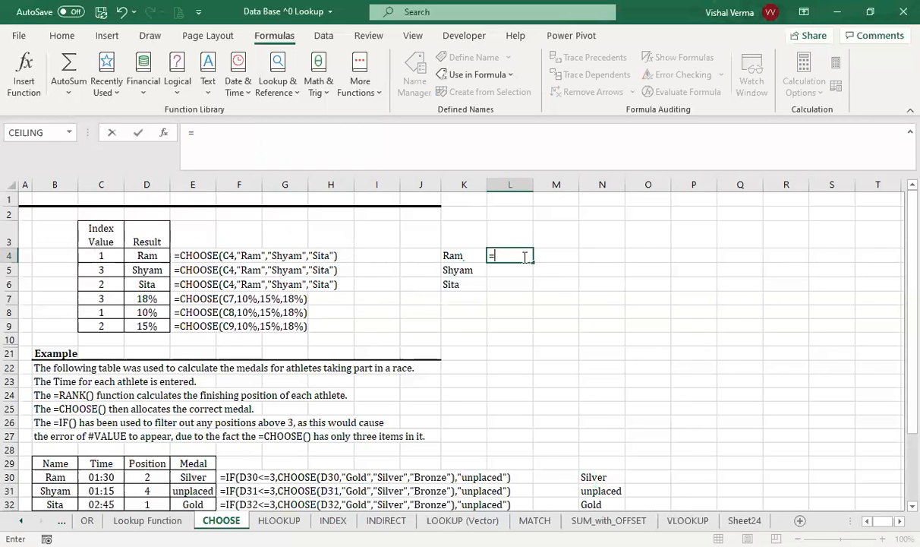
type("cjoo")
key("BackSpace")
key("BackSpace")
key("BackSpace")
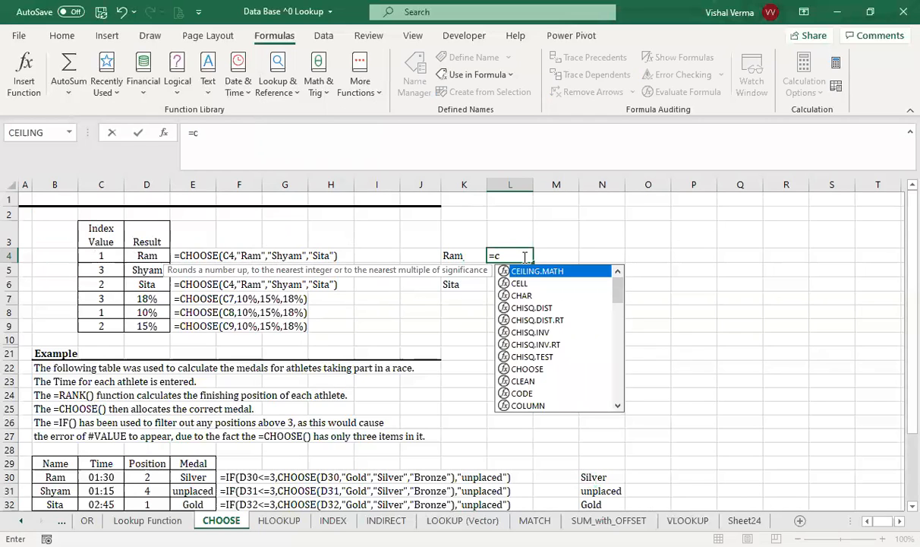
type("HOOSE(")
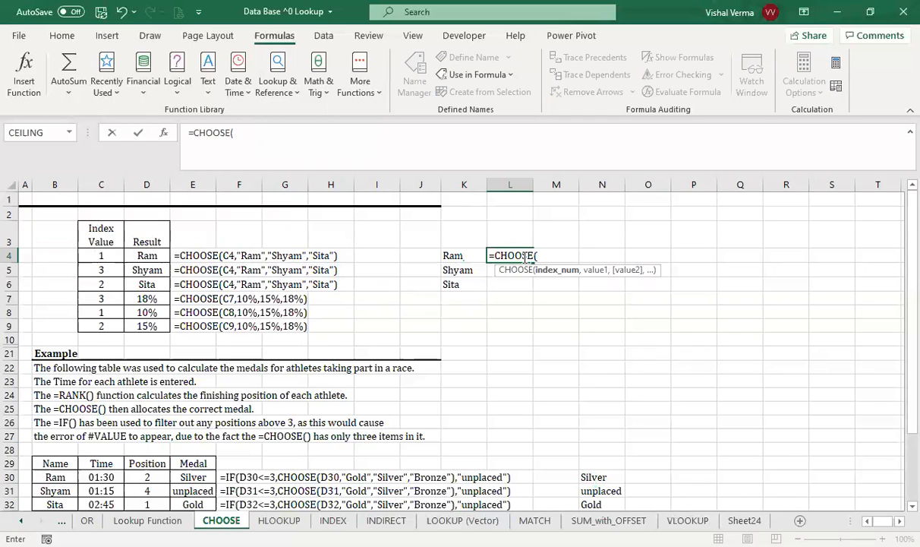
left_click(111, 256)
type(",\"Ram")
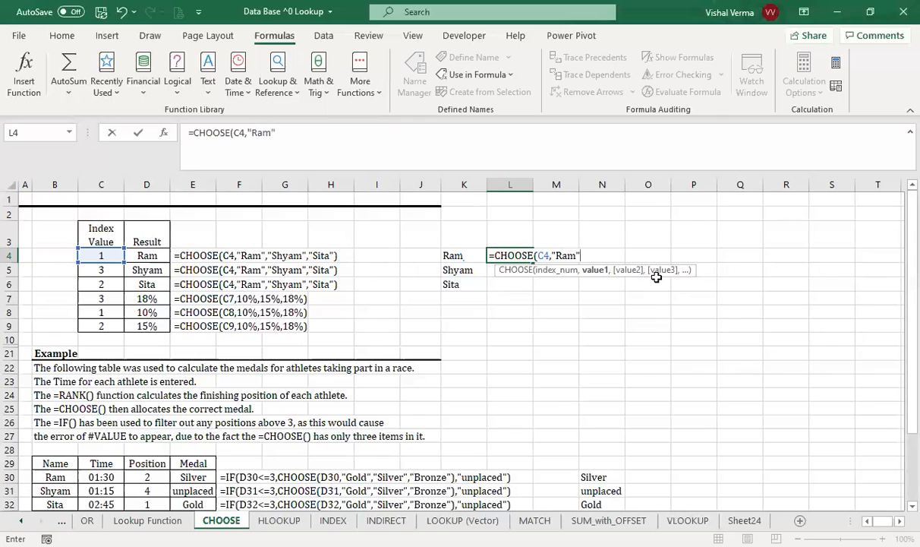
type(",")
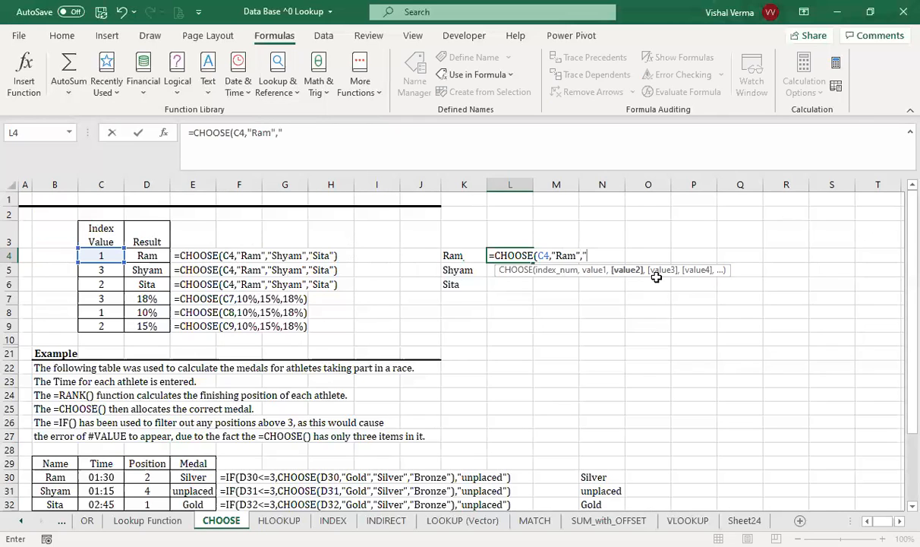
type("\"Shyam\",\"Sita\"")
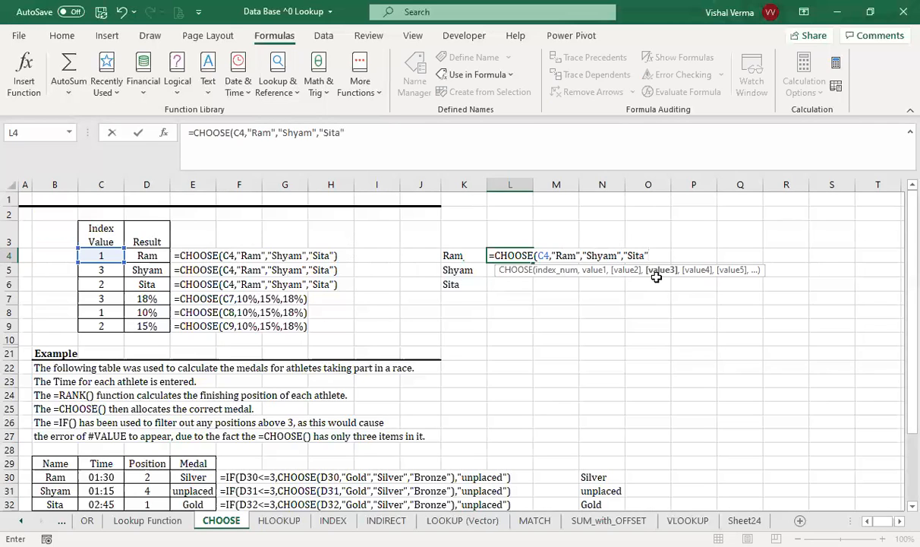
type(")")
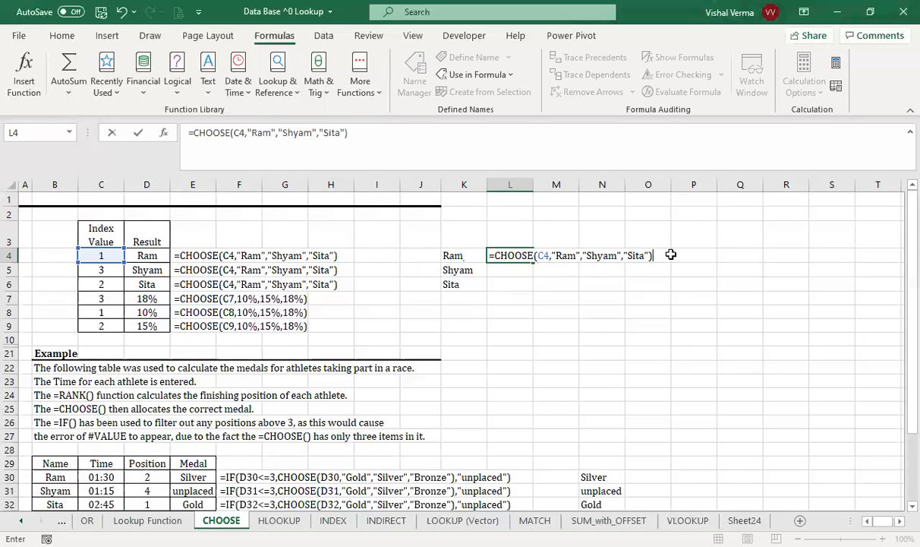
key("ctrl+Return")
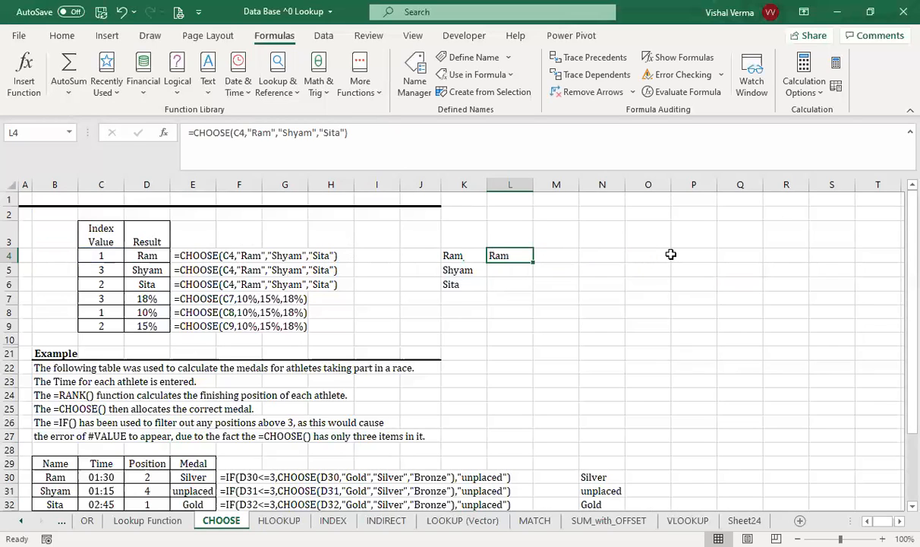
Fill the CHOOSE formula from L4 down through L6.
left_click_drag(536, 270, 533, 291)
left_click(518, 257)
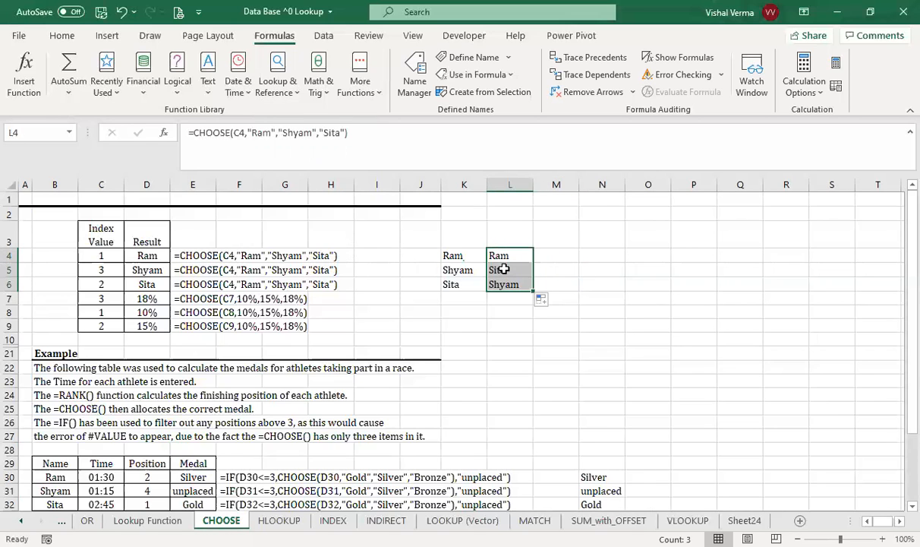
Try replacing the second name in L5's CHOOSE formula with the athlete name from B33, and undo the change.
left_click(505, 271)
left_click_drag(310, 132, 283, 132)
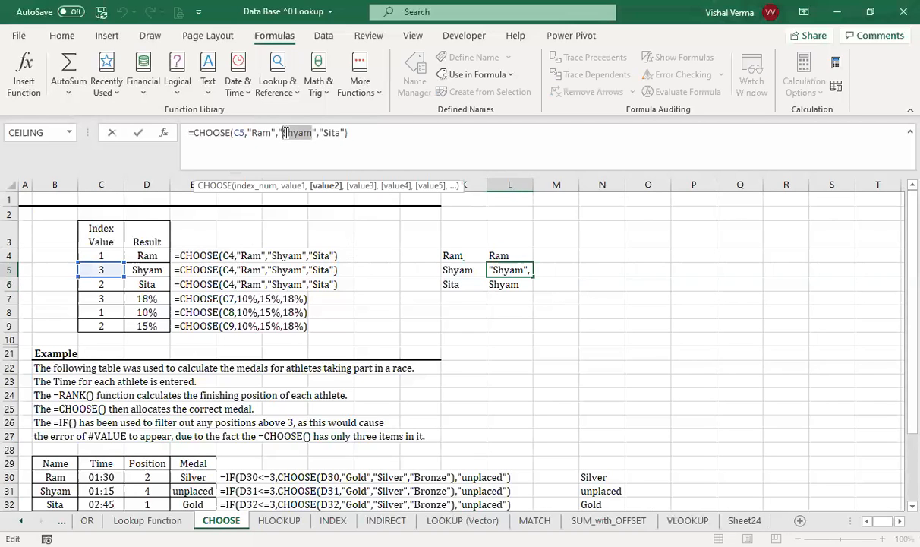
type("Gita")
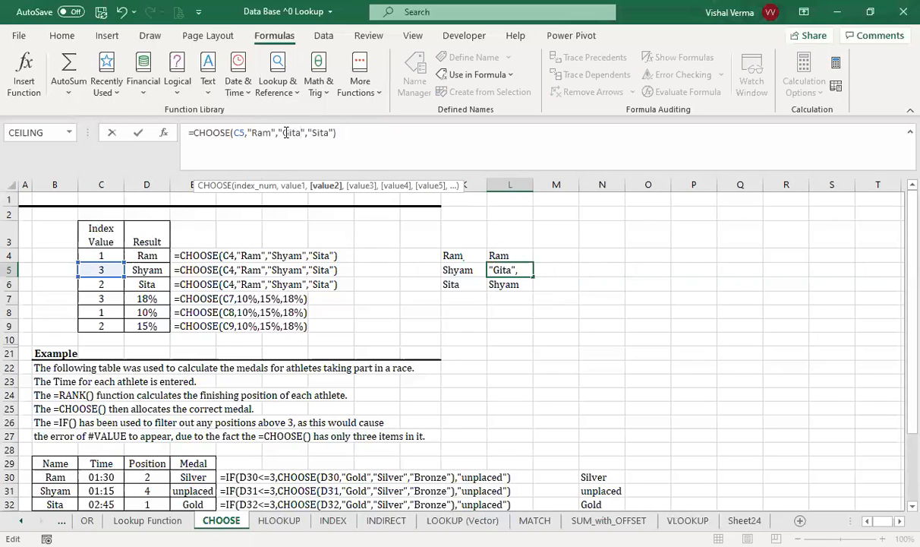
left_click(535, 325)
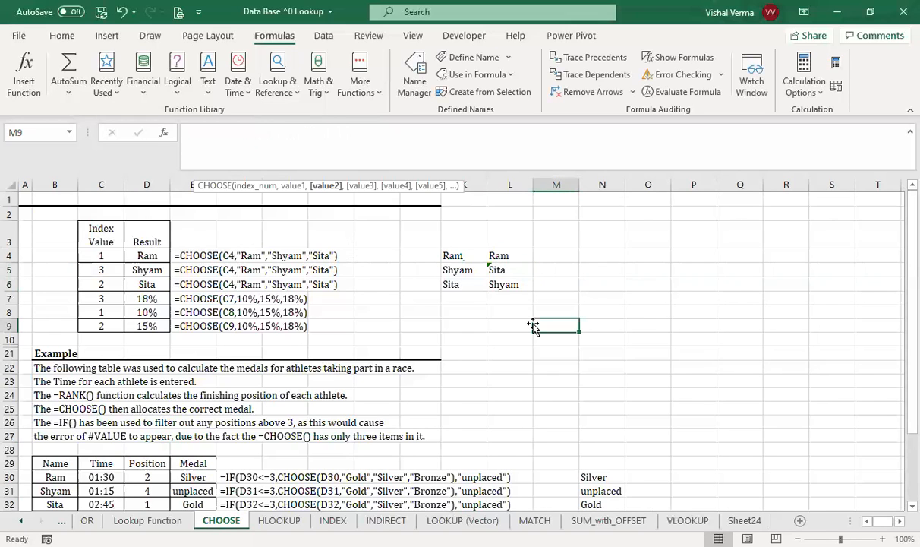
left_click(507, 272)
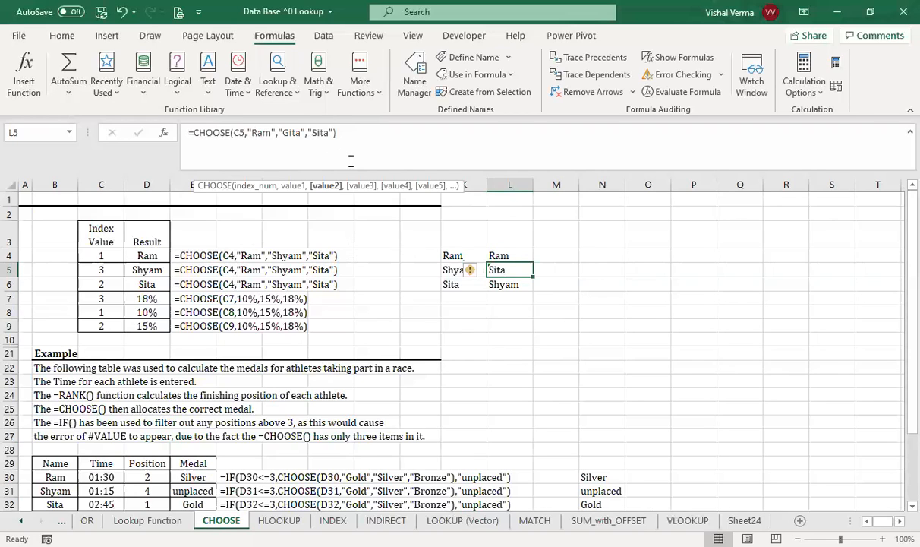
key("ctrl+z")
Replace the third name in L5's CHOOSE formula with the athlete name from B33 and check the result.
left_click(332, 132)
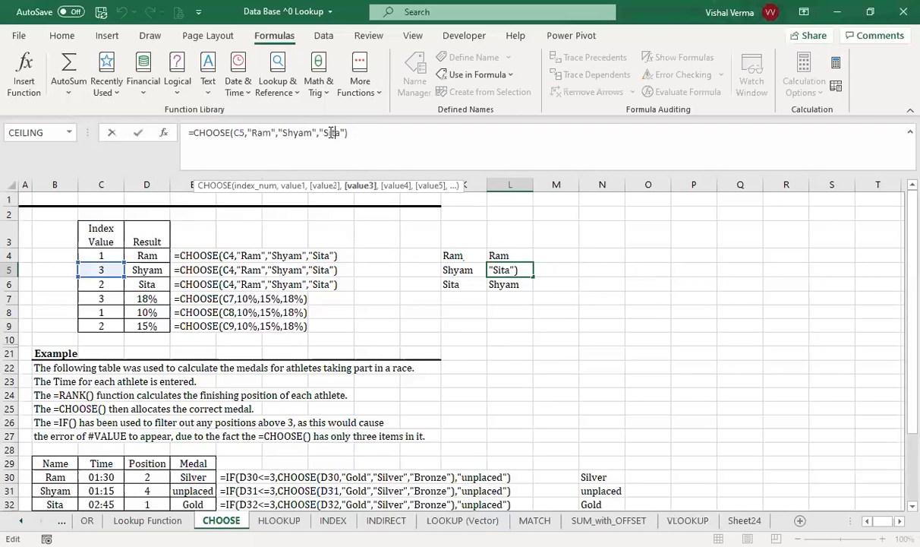
type("G")
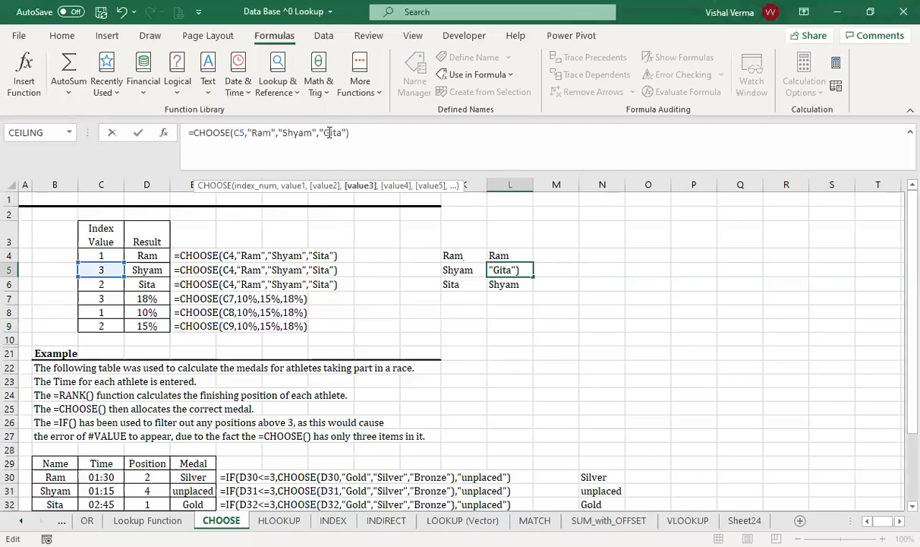
left_click(498, 269)
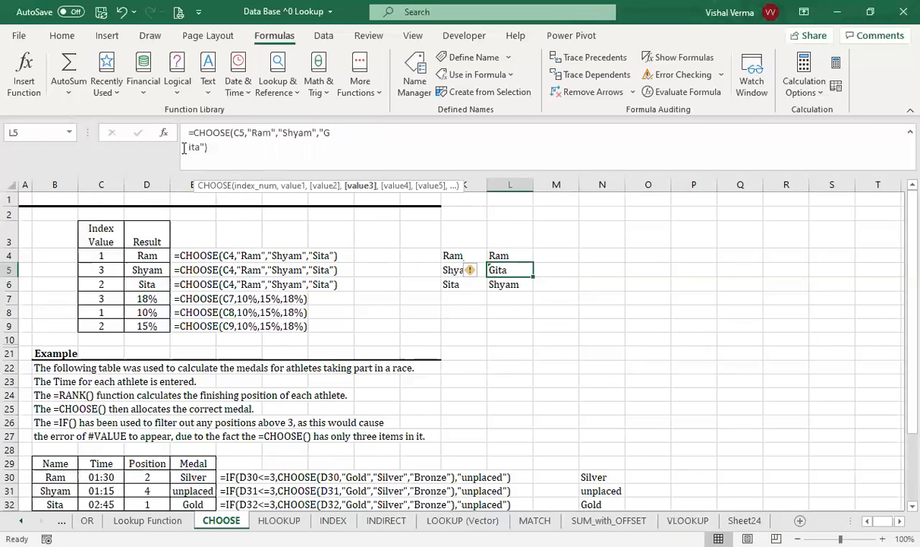
left_click(601, 323)
left_click(514, 266)
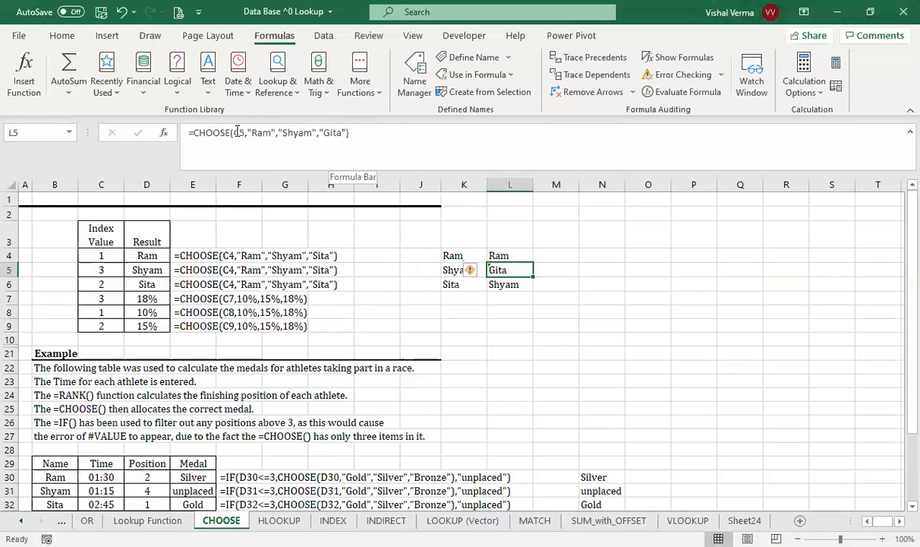
Try an index value of 4 in C5 against L5's three-name CHOOSE formula, and undo that value.
left_click(104, 268)
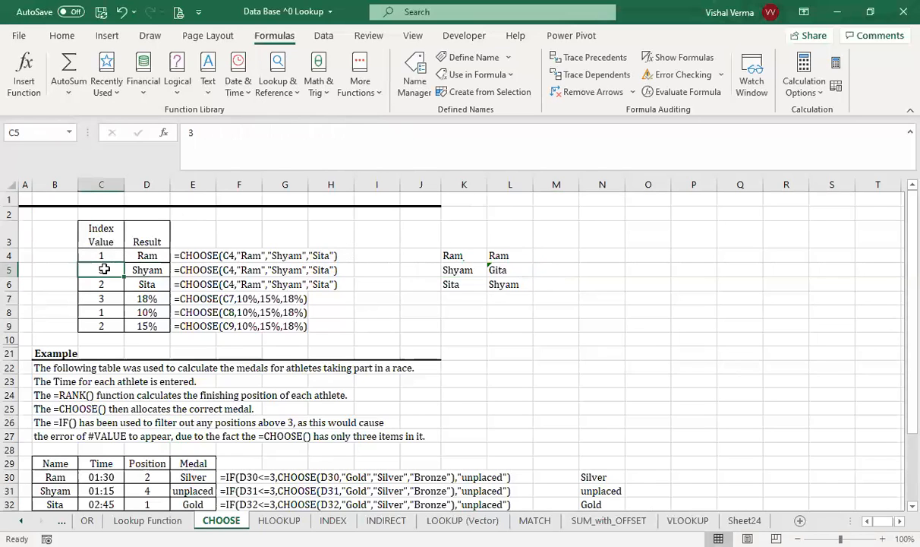
type("4")
key("ctrl+Return")
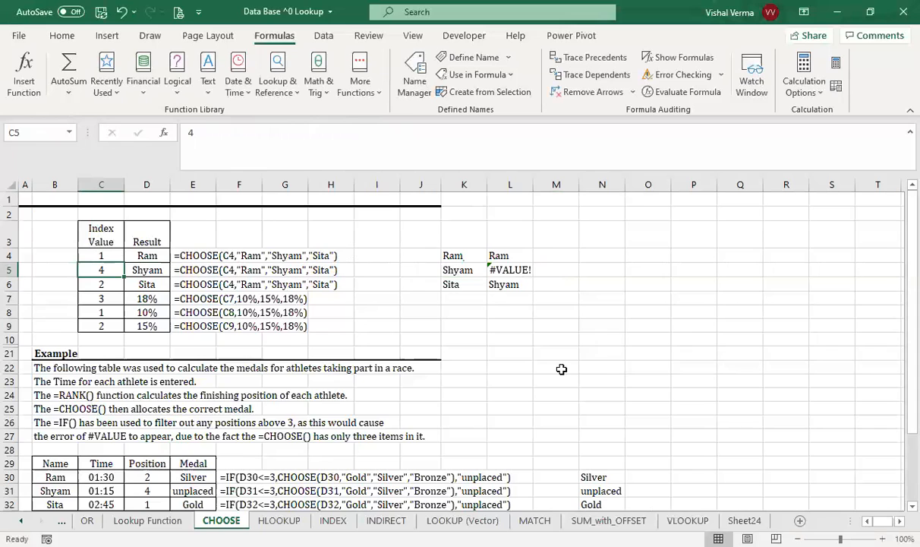
left_click(519, 269)
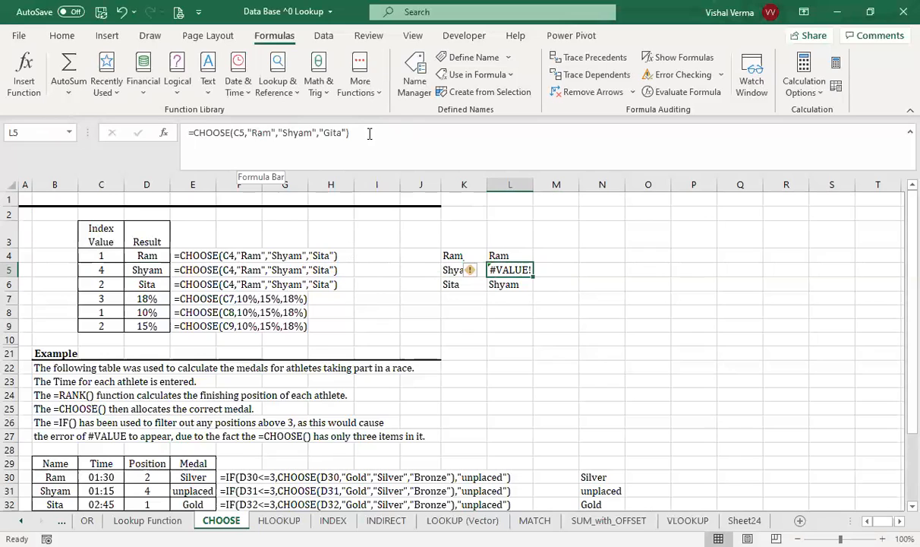
left_click(263, 133)
left_click(338, 133)
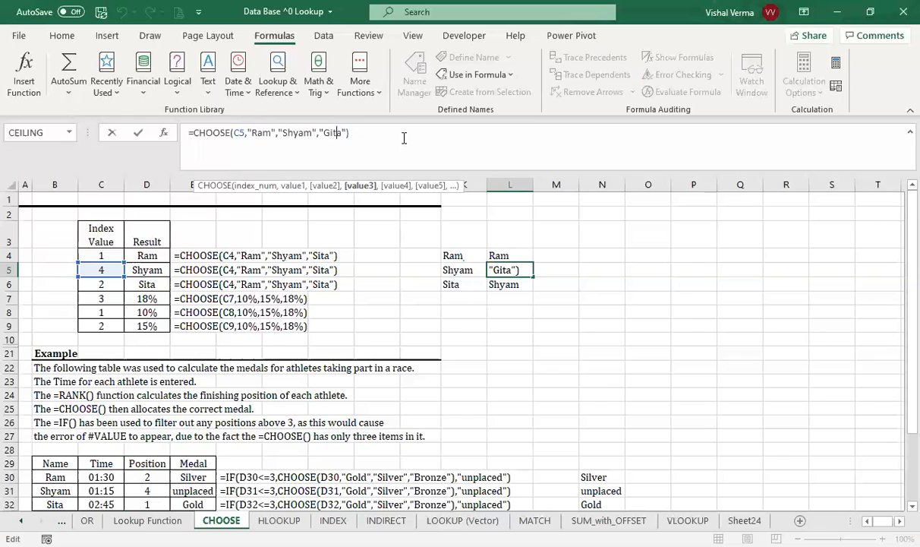
key("Escape")
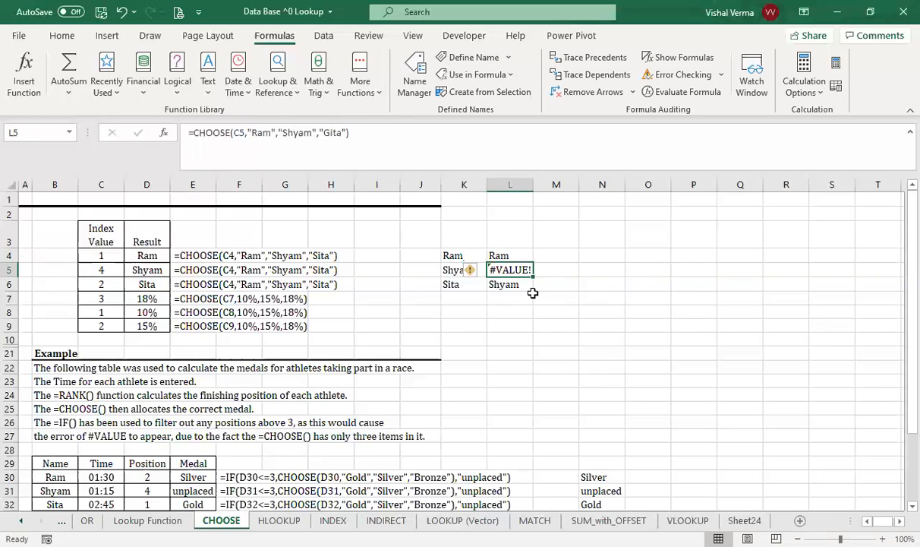
key("ctrl+z")
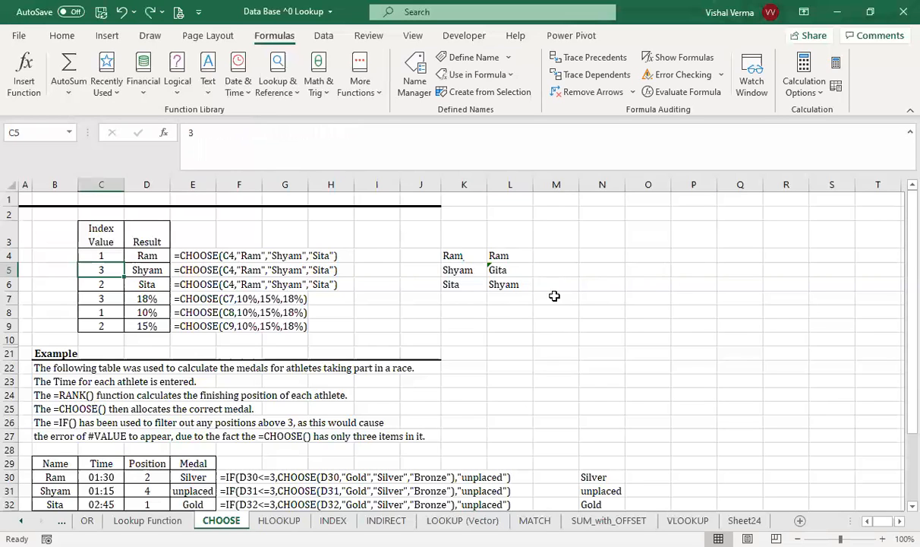
Enter a RANDBETWEEN formula in O4 that generates a random whole number from 1 to 5.
left_click(558, 297)
left_click(647, 255)
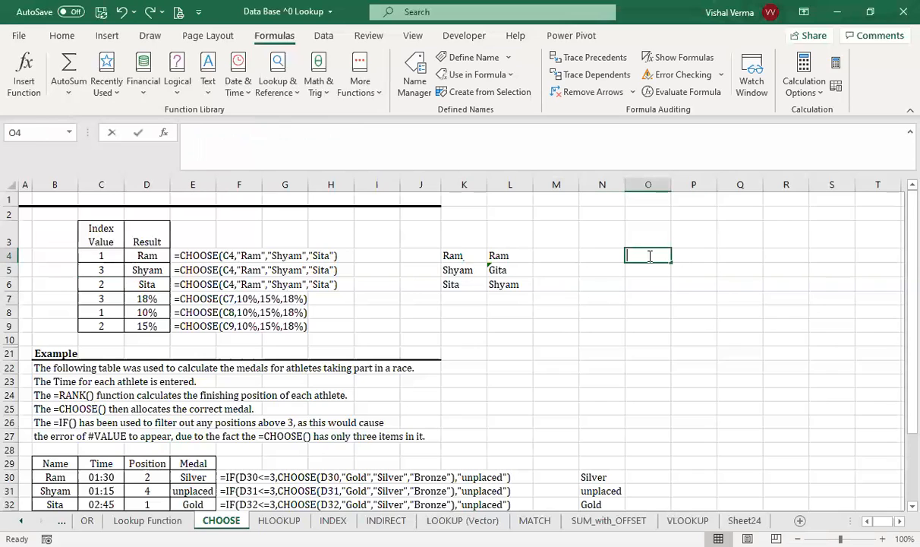
type("=")
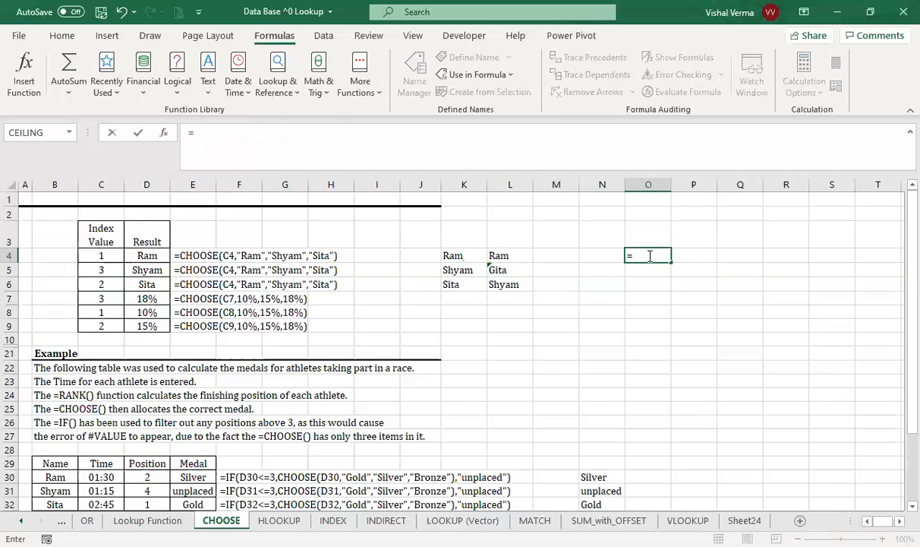
type("rand")
key("Down")
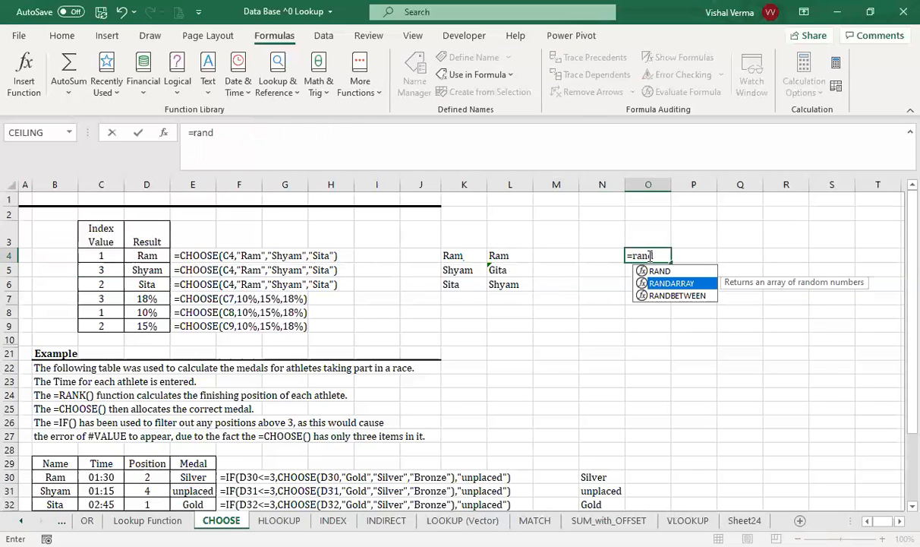
key("Down")
key("Tab")
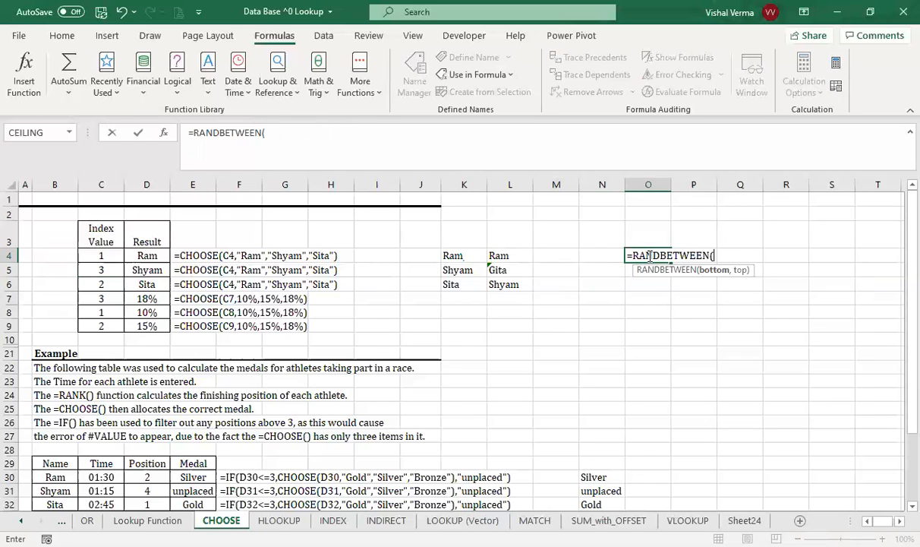
type("1,5)")
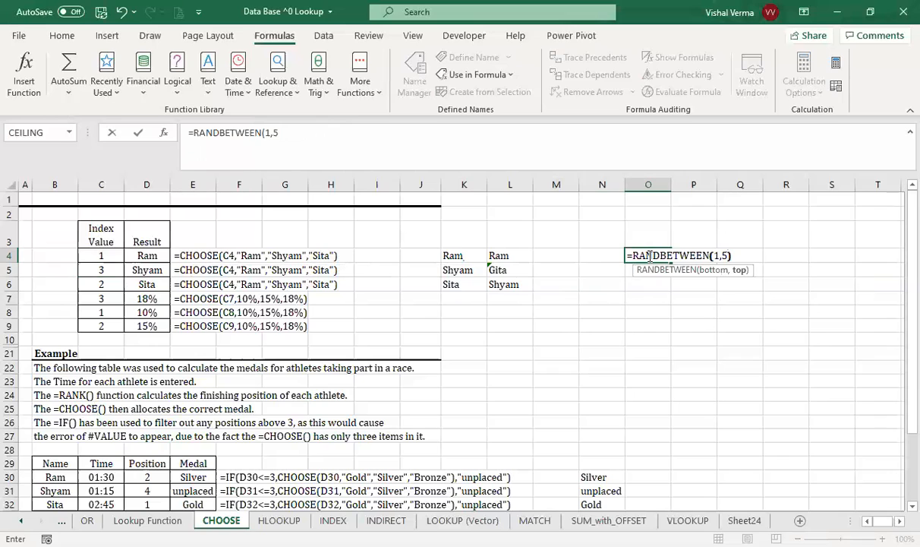
key("ctrl+Return")
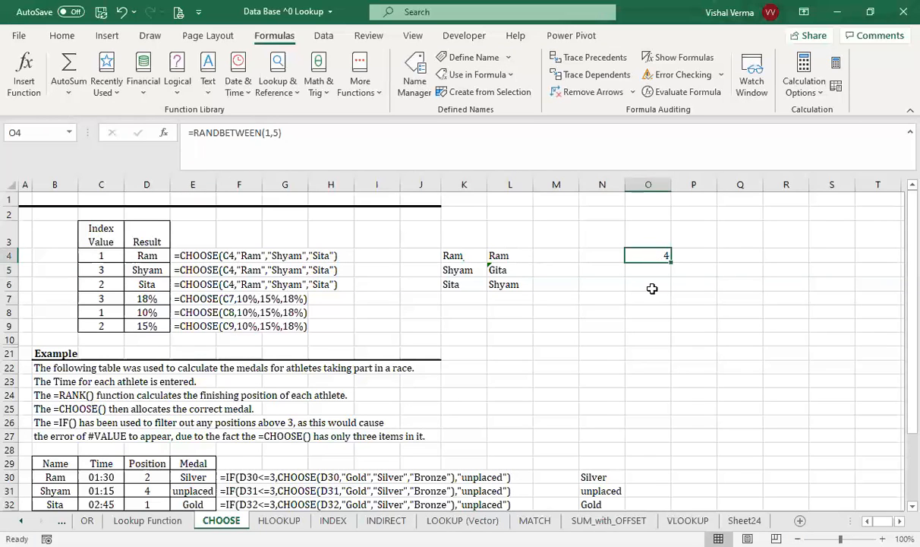
left_click(652, 284)
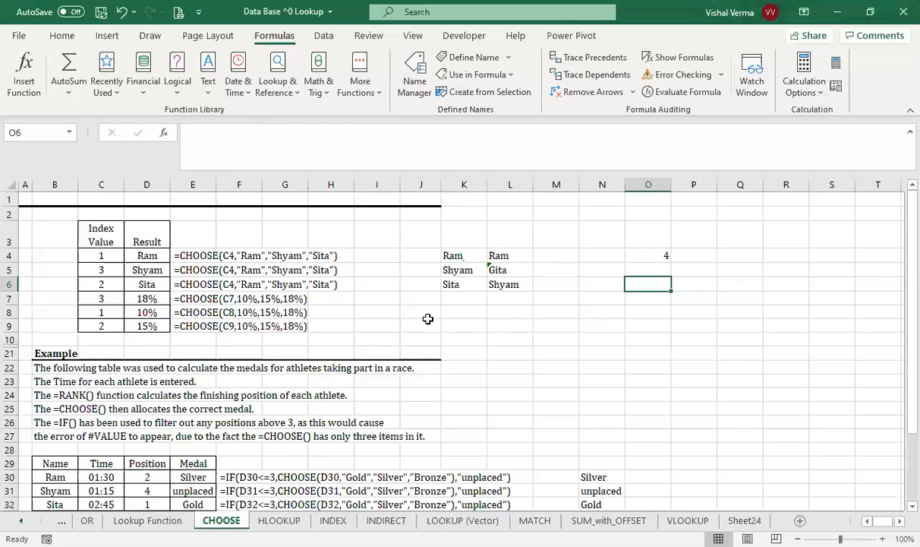
Copy the three names in D4:D6 and paste them as values starting at N4.
left_click_drag(141, 255, 153, 283)
key("ctrl+c")
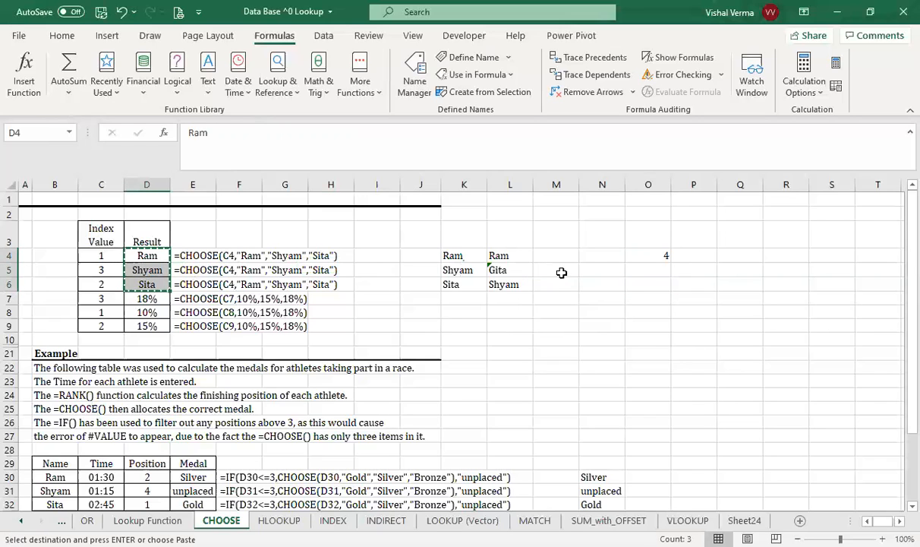
left_click(601, 258)
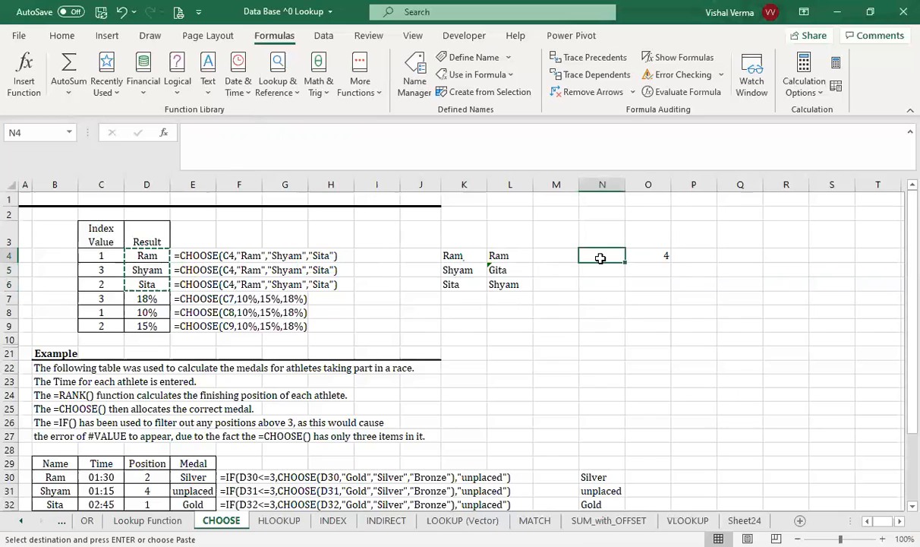
right_click(600, 258)
left_click(651, 213)
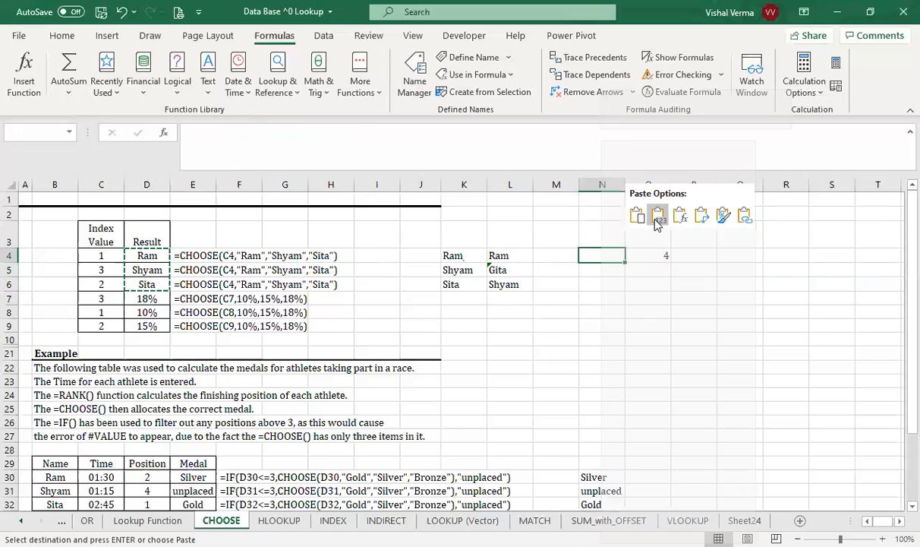
Extend the name list with a fourth name in N7 and a fifth name in N8.
left_click(598, 303)
type("Gita")
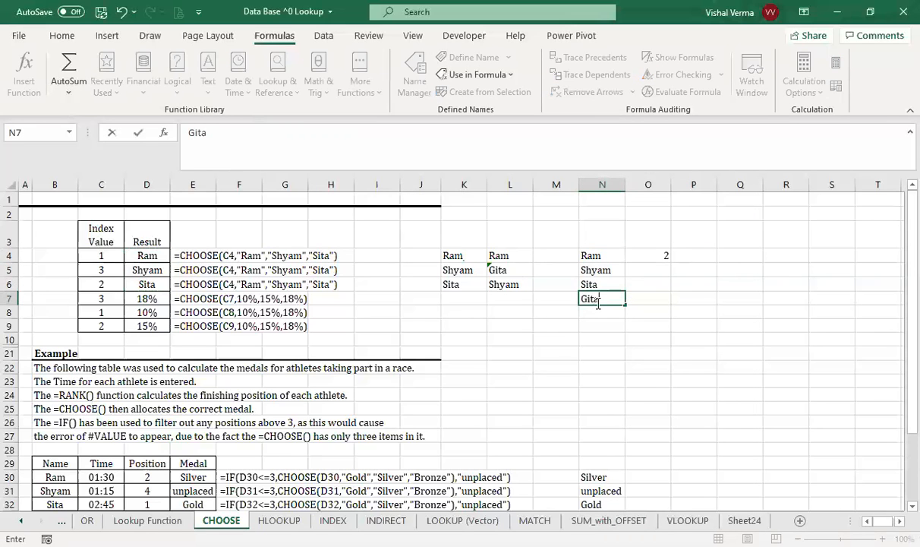
key("ctrl+Return")
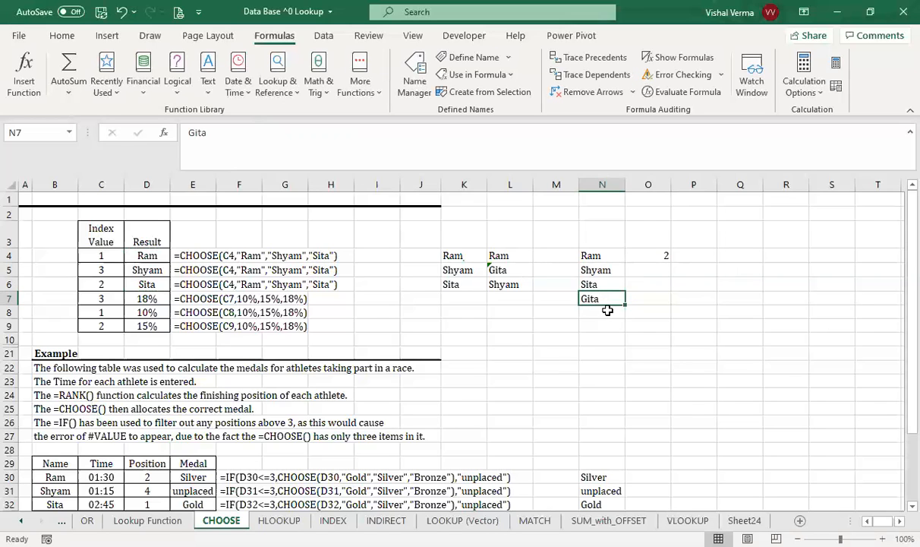
left_click(596, 309)
type("Pawan")
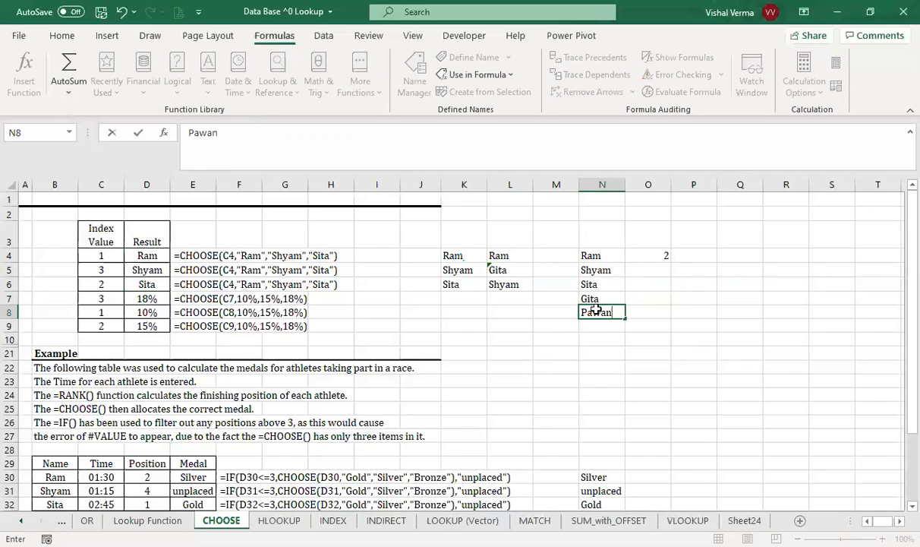
key("ctrl+Return")
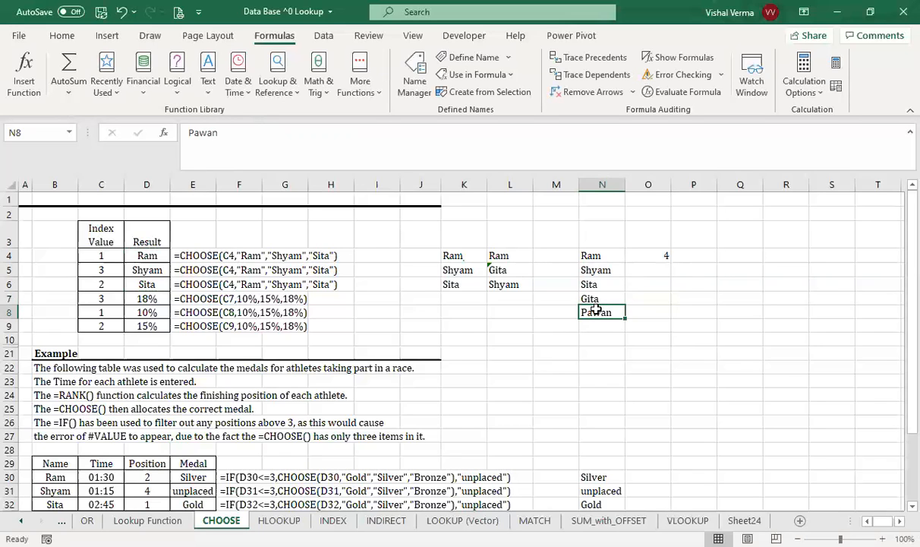
Begin a CHOOSE formula in O6 with RANDBETWEEN(1,5) as its index number.
left_click(666, 290)
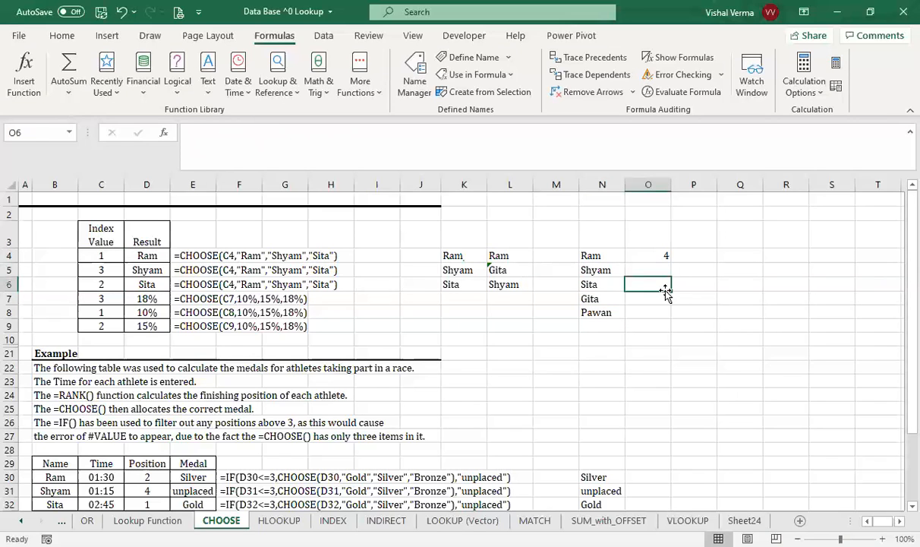
type("=c")
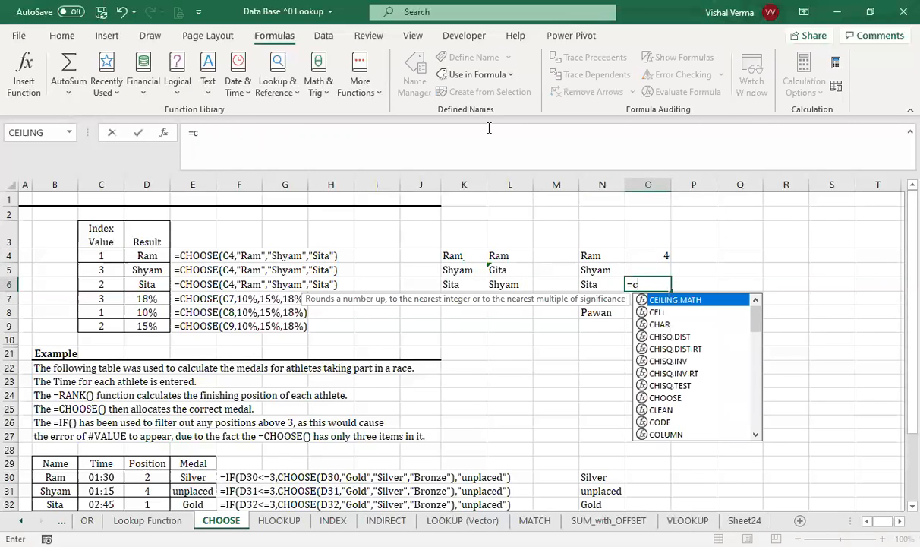
key("Escape")
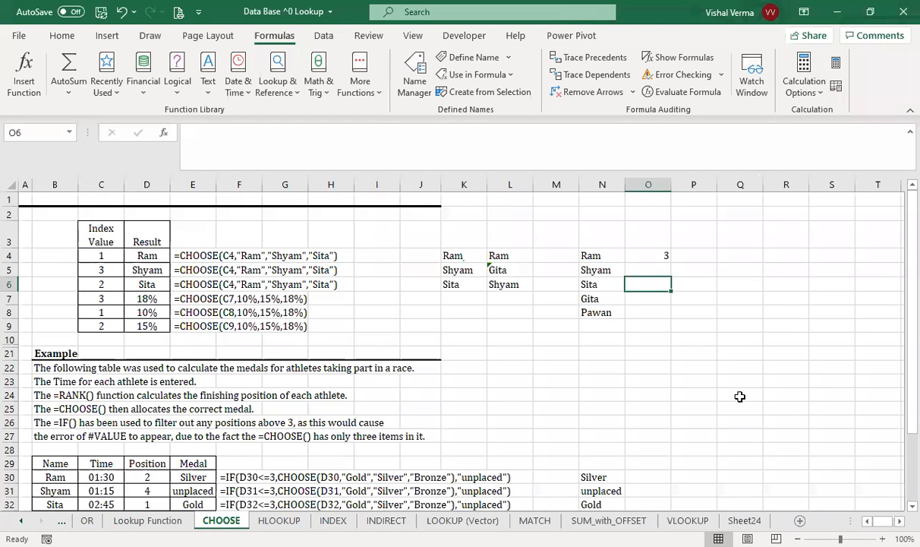
type("=")
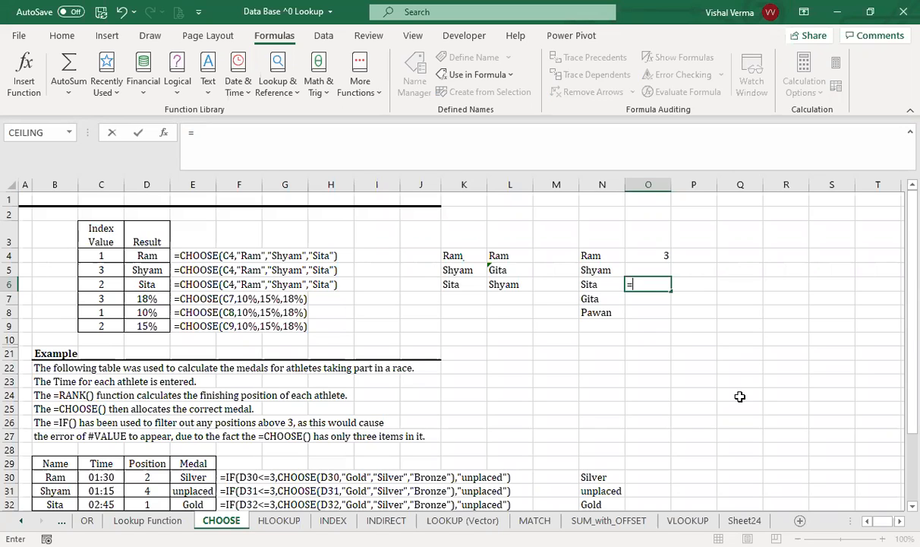
type("CHOOSE(")
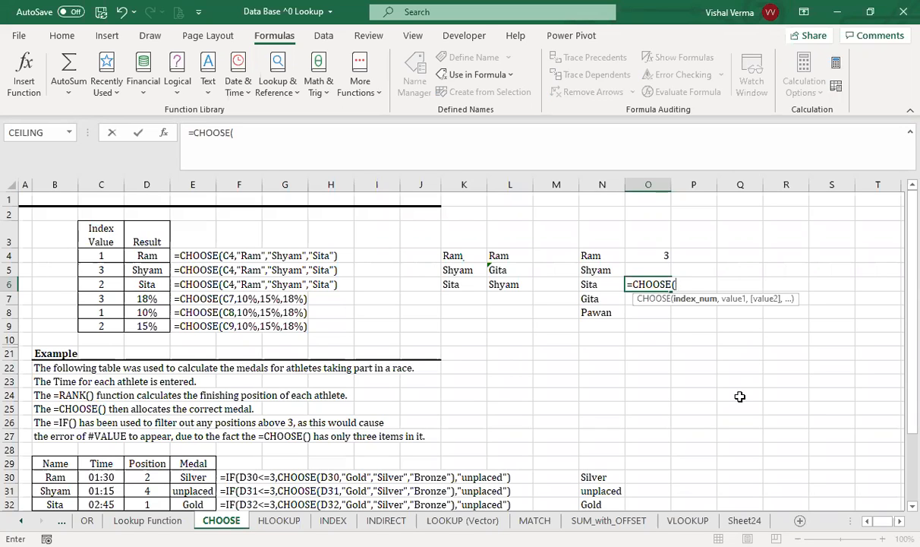
type("i")
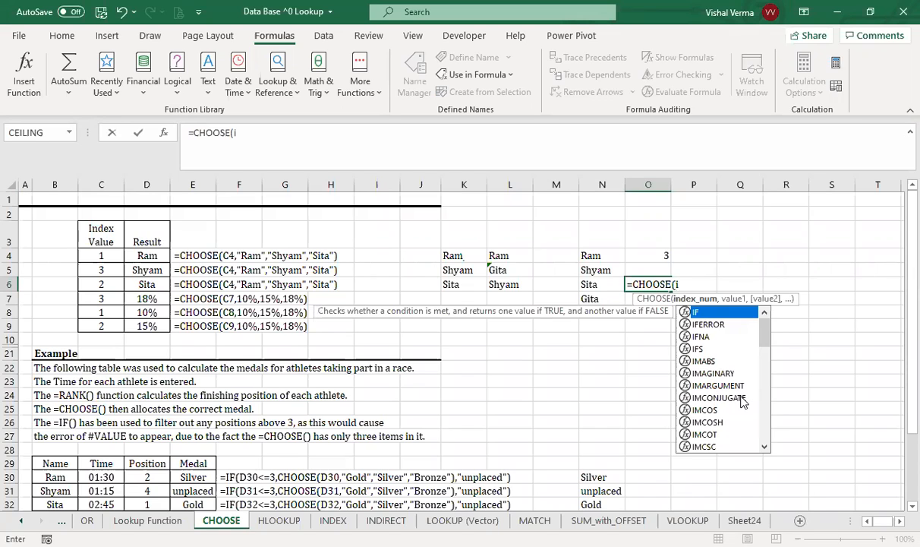
type("n")
key("BackSpace")
key("BackSpace")
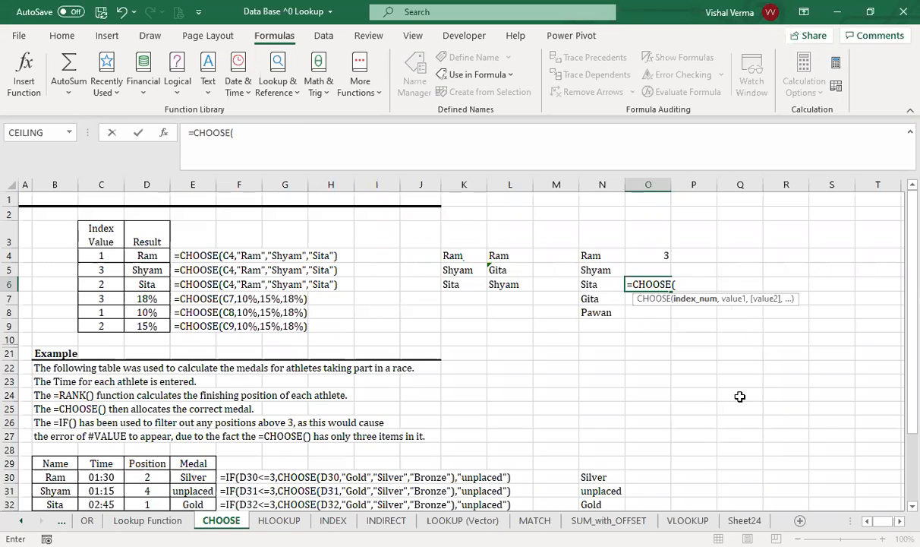
type("RANDBETWEEN(1")
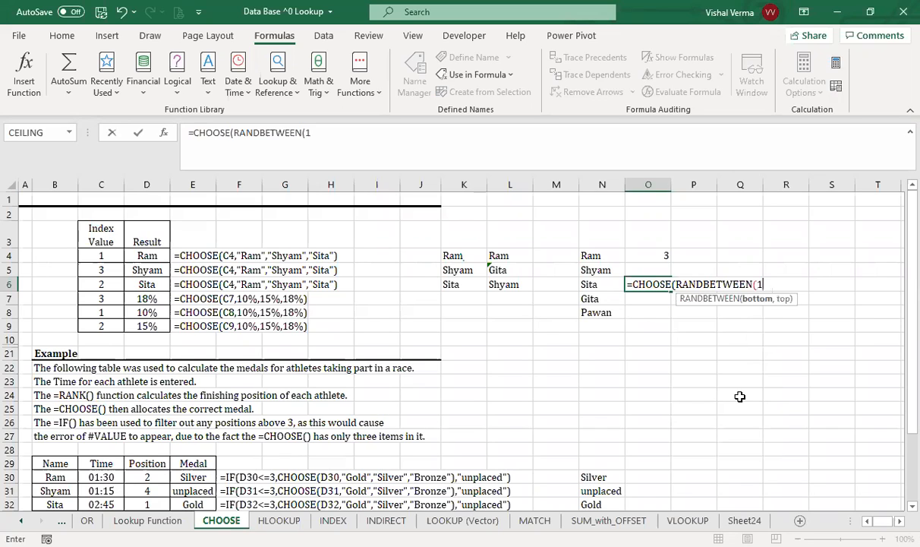
type(",5)")
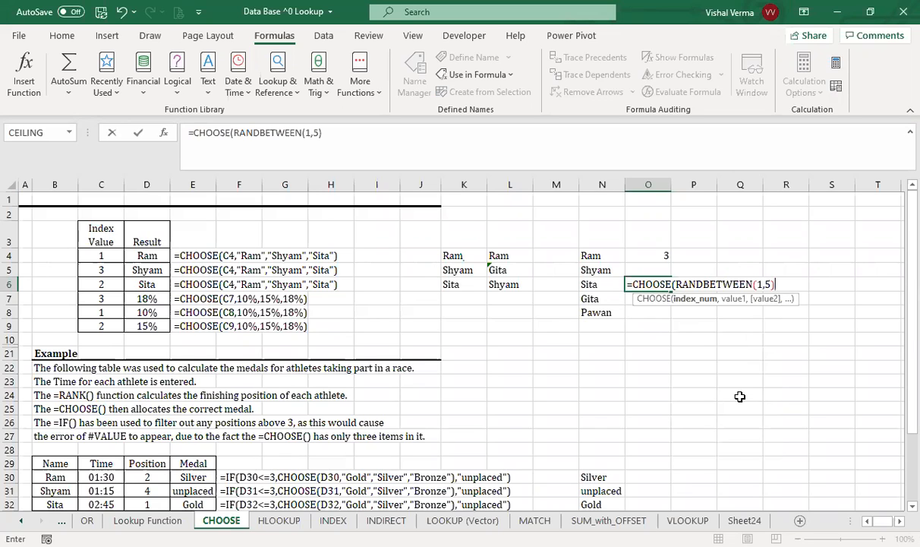
Complete O6's CHOOSE formula with five quoted names: those in N4 to N7 in order, followed by N5's name again.
type(",\"Ra")
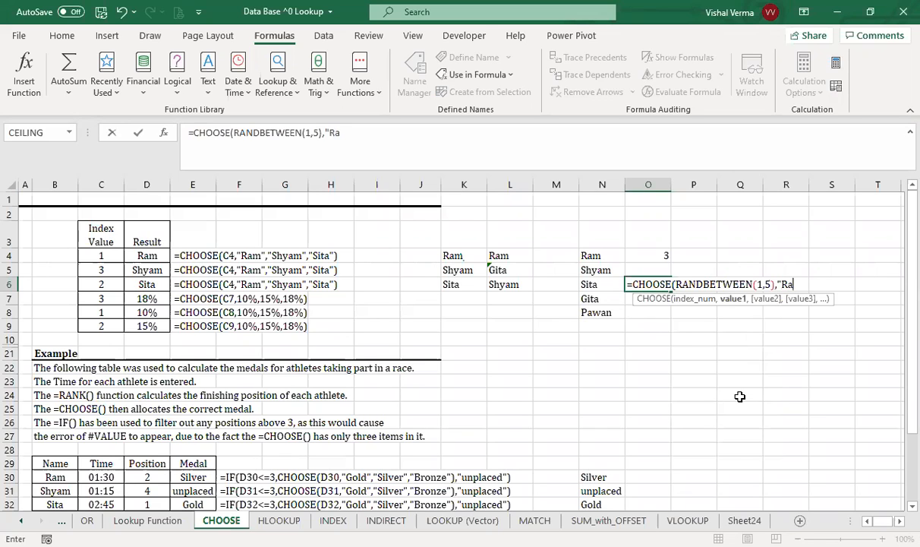
type("m\",\"")
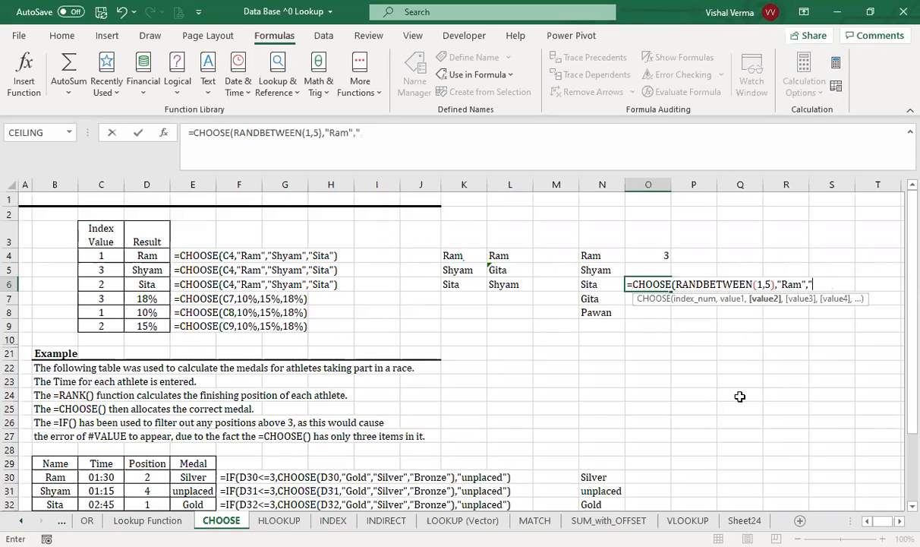
type("Shyam")
type("\",")
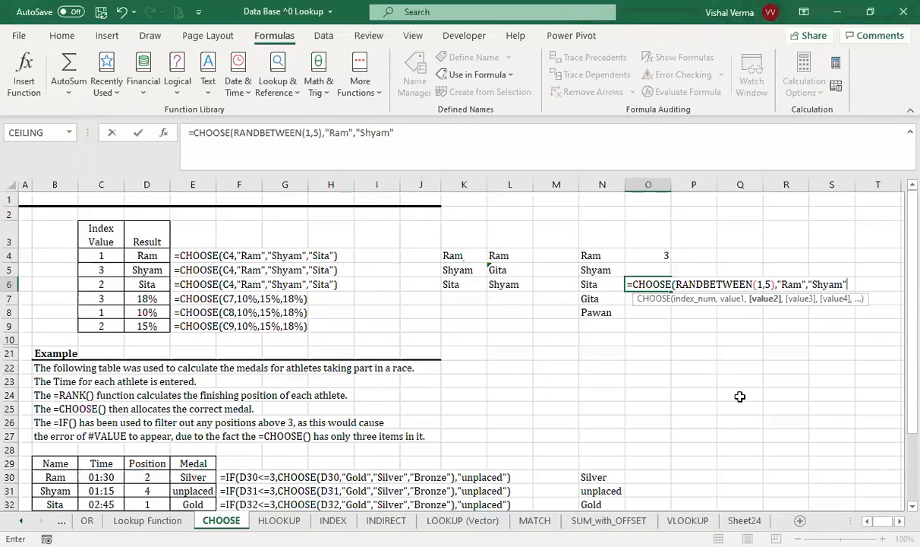
type("\"")
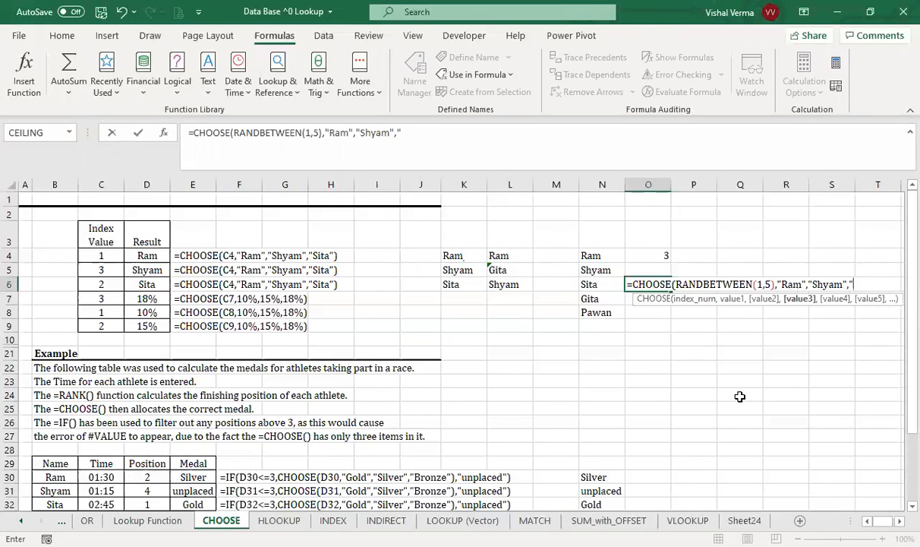
type("Sita\",\"")
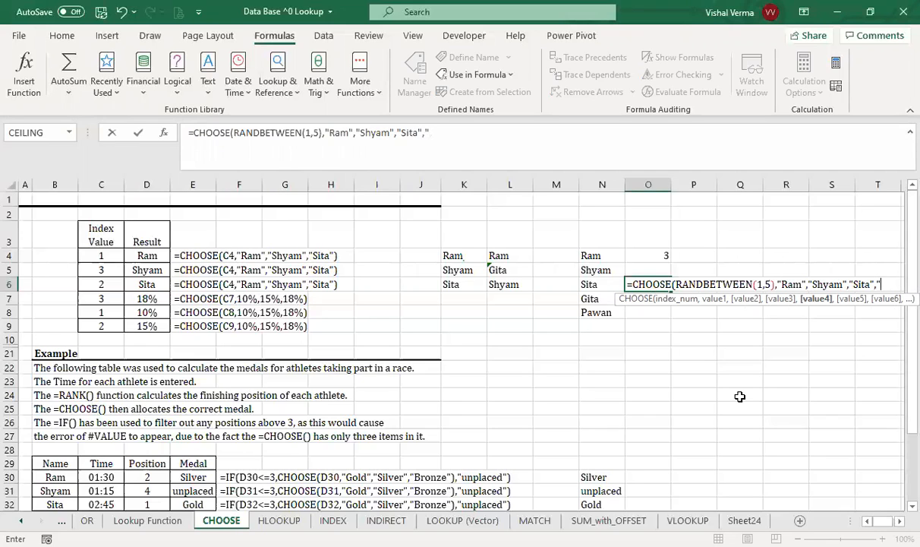
type("Gita\",")
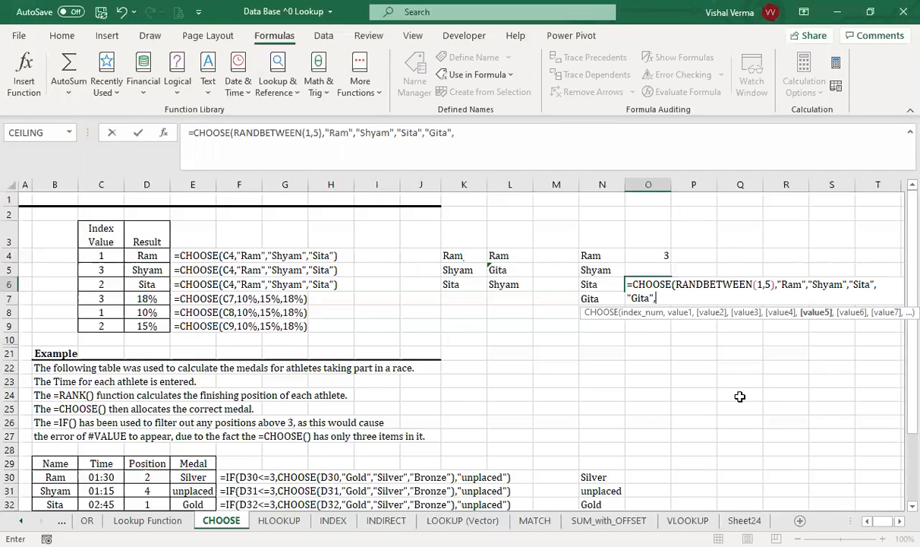
type("\"Shyam\")")
key("ctrl+Return")
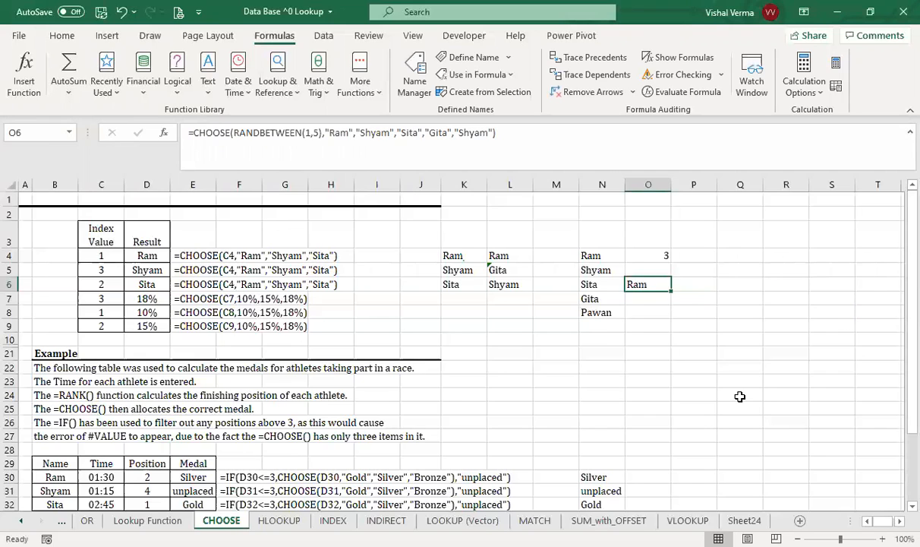
Fill the random-name CHOOSE formula from O6 down through O21.
left_click(688, 307)
left_click(645, 288)
left_click_drag(670, 291, 672, 359)
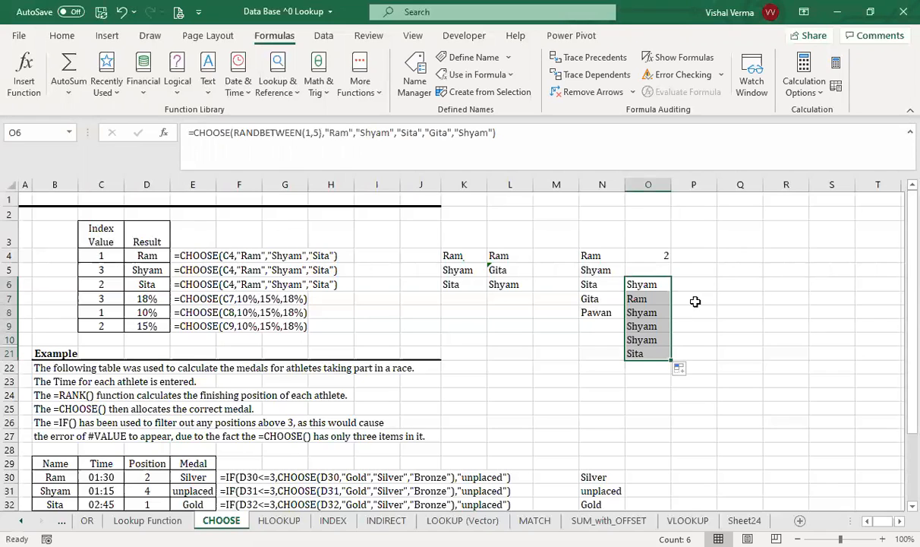
left_click(651, 289)
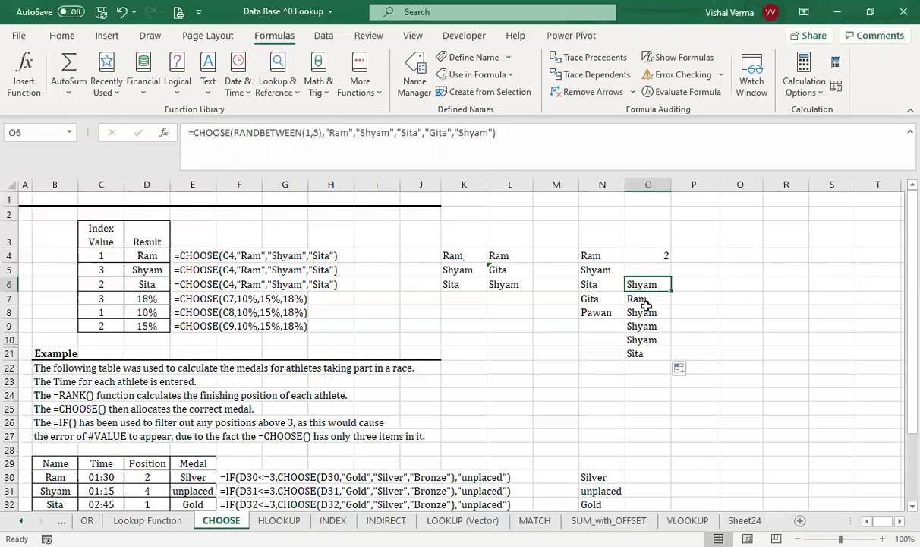
Clear the contents of the practice range K3:P23.
left_click_drag(466, 243, 693, 374)
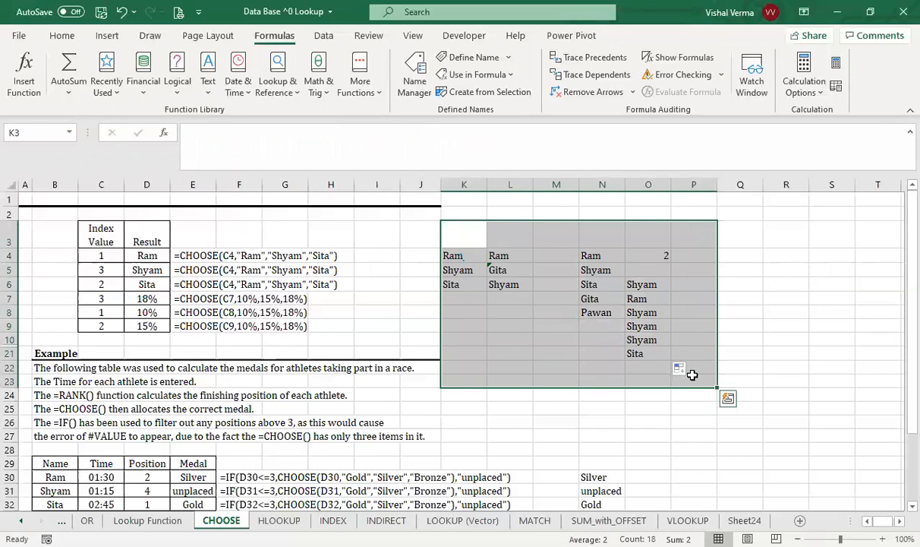
right_click(590, 240)
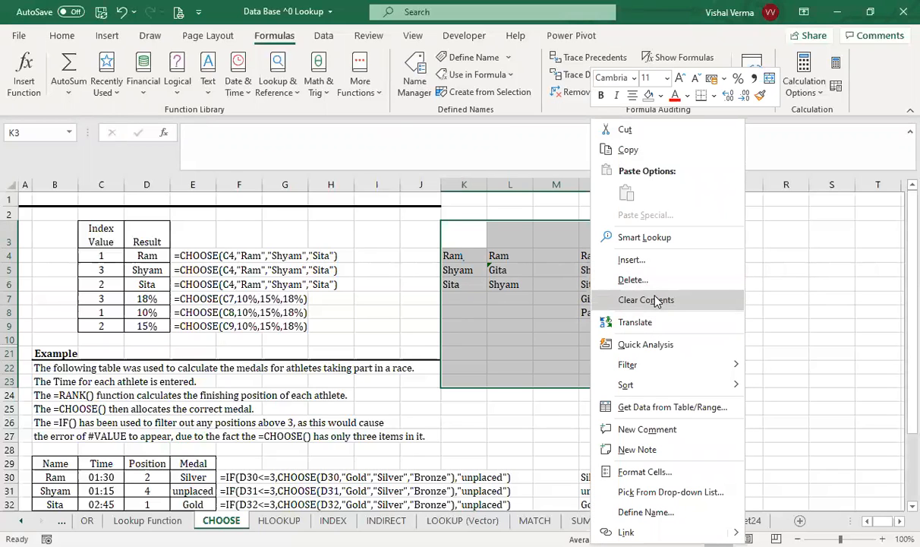
left_click(646, 300)
left_click(760, 353)
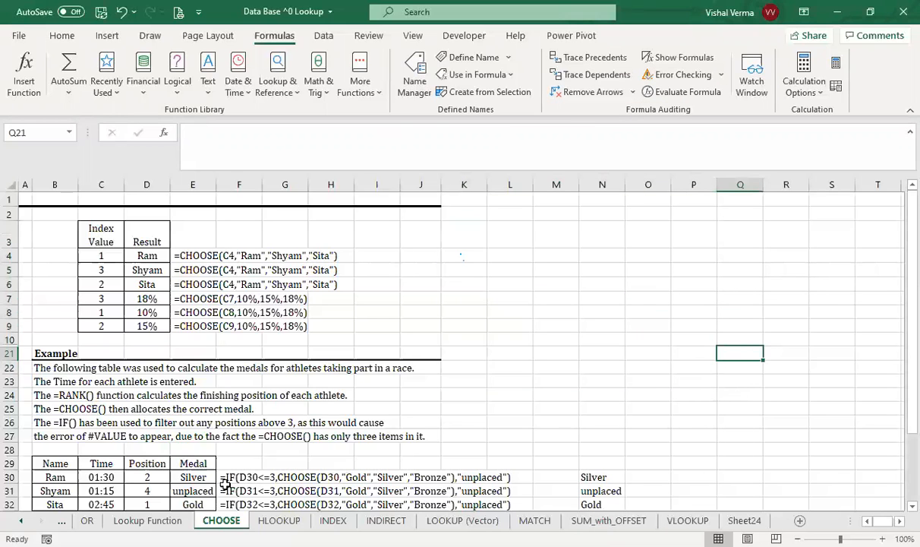
Switch to the LOOKUP (Vector) sheet and go to the example with the RangeToLookIn and RangeToPickFrom lists.
left_click(688, 520)
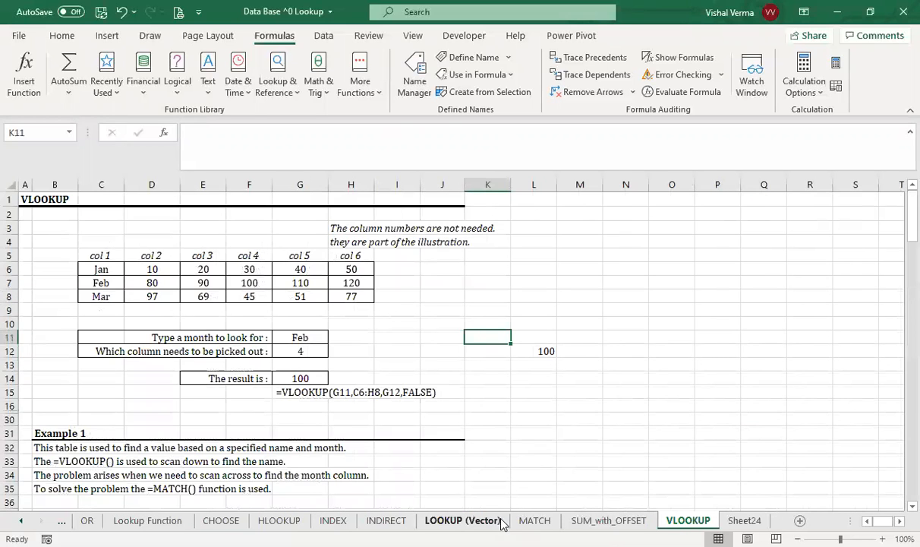
left_click(462, 520)
left_click(534, 353)
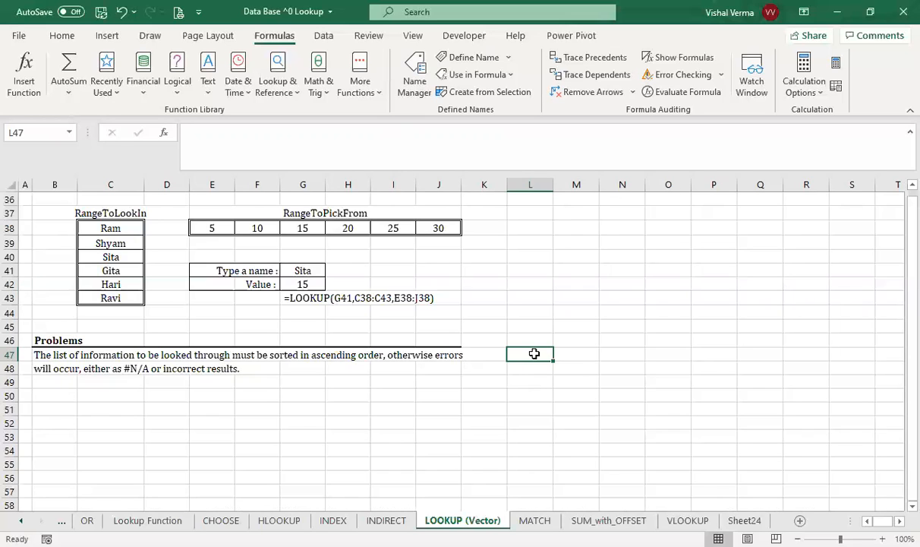
Enter a LOOKUP formula in L41 with lookup value G41, lookup vector C38:C43 and result vector E38:J38.
left_click(534, 269)
type("=")
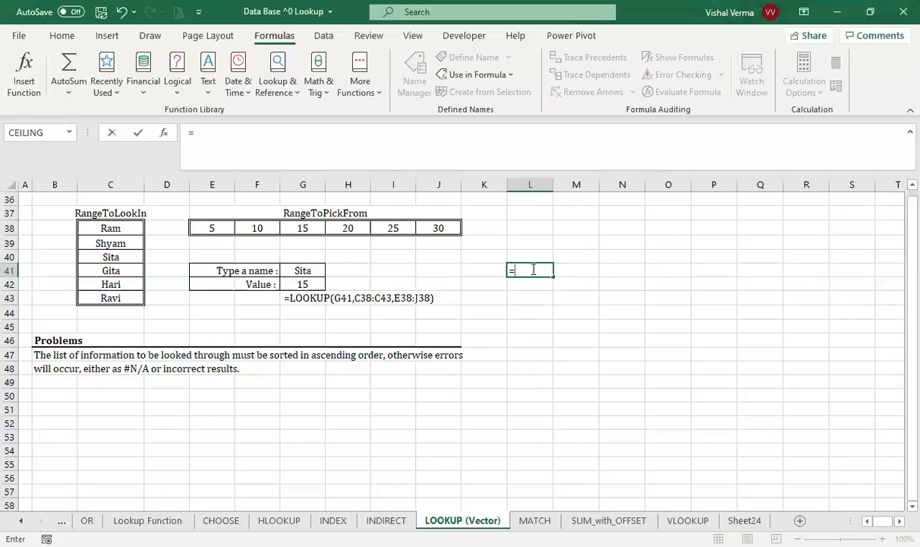
type("loo")
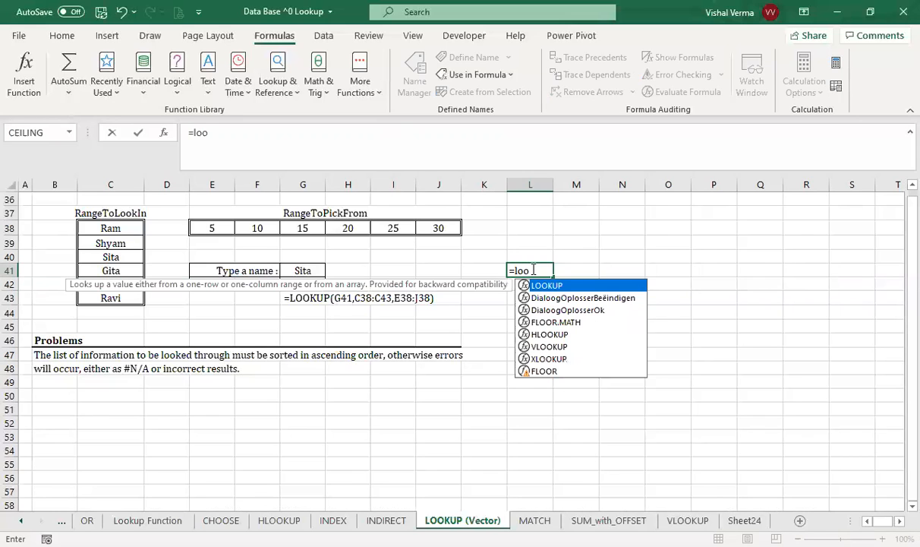
key("Tab")
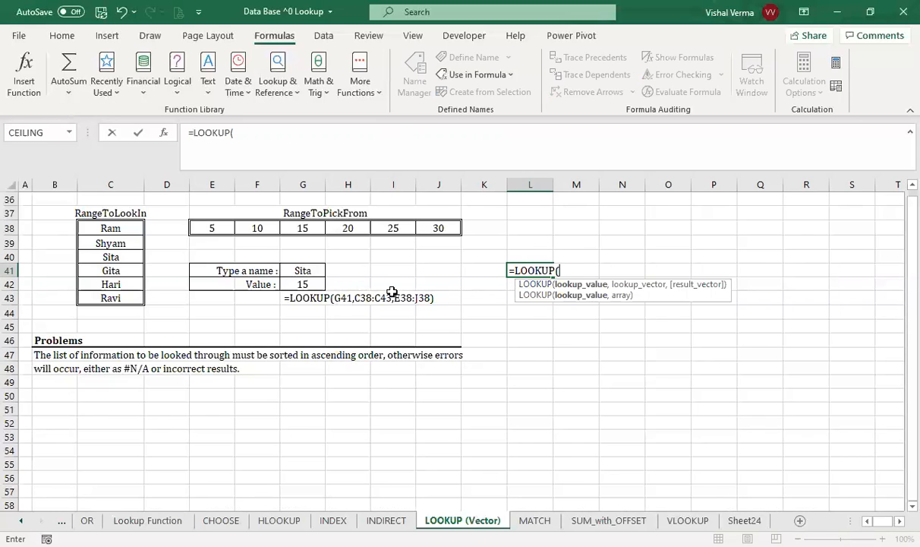
left_click(313, 271)
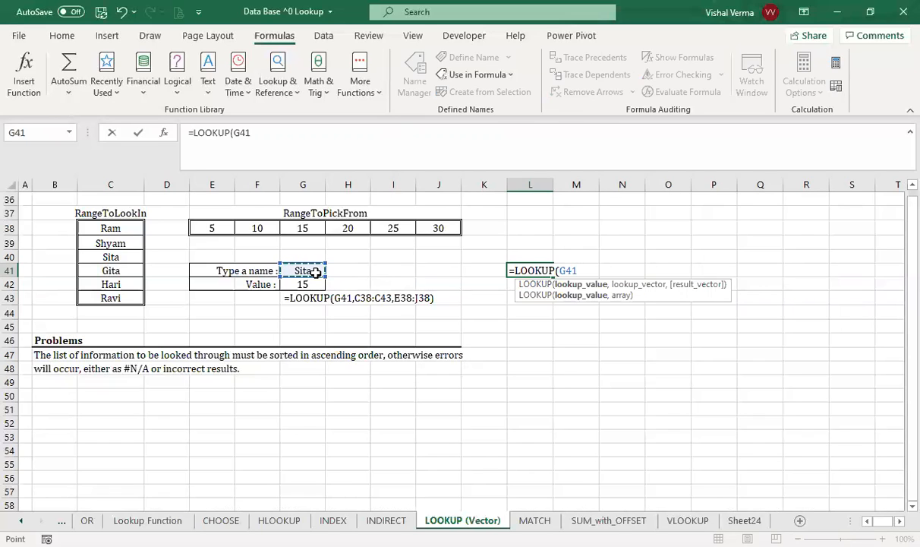
type(",")
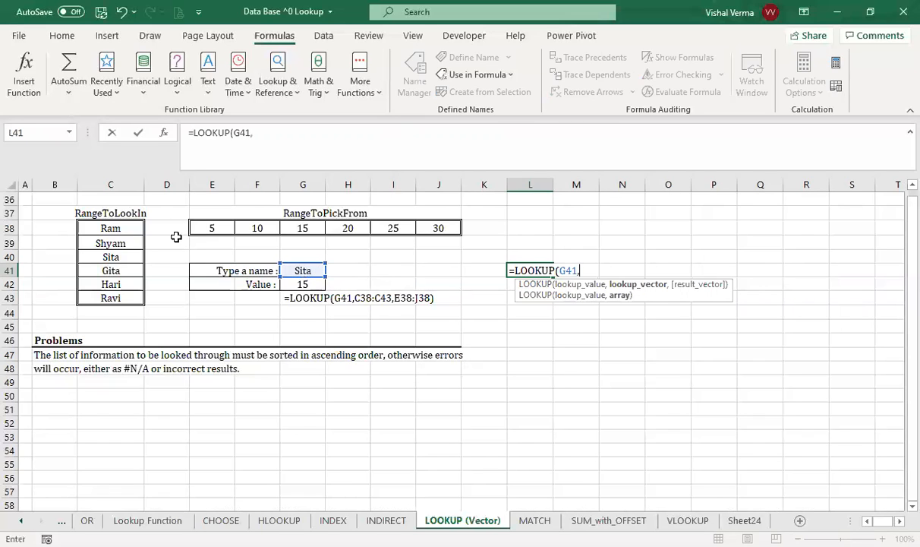
left_click(118, 227)
left_click_drag(125, 243, 125, 299)
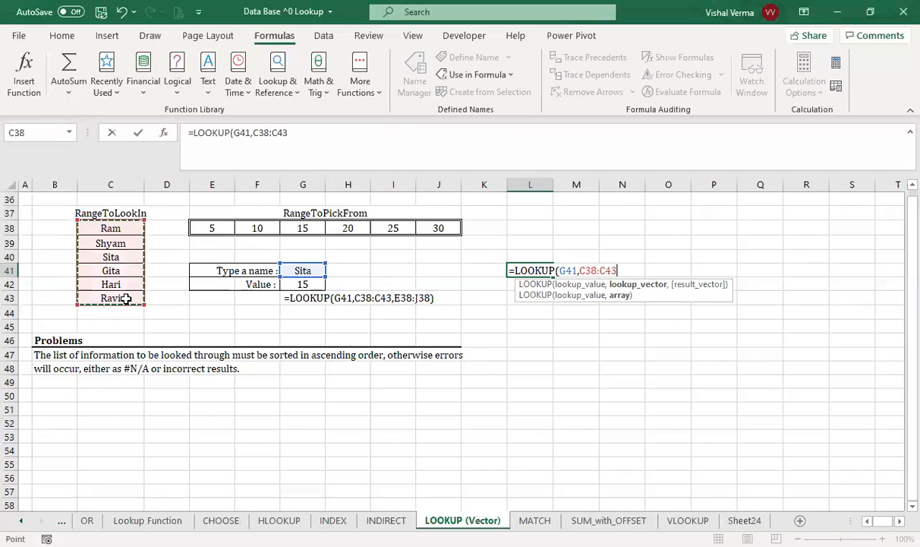
type(",")
left_click_drag(215, 227, 449, 228)
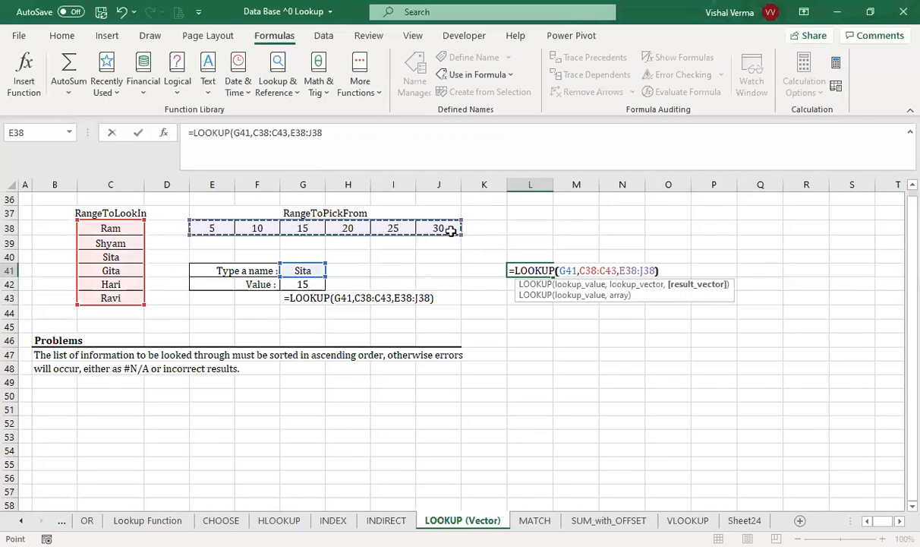
type(")")
key("Return")
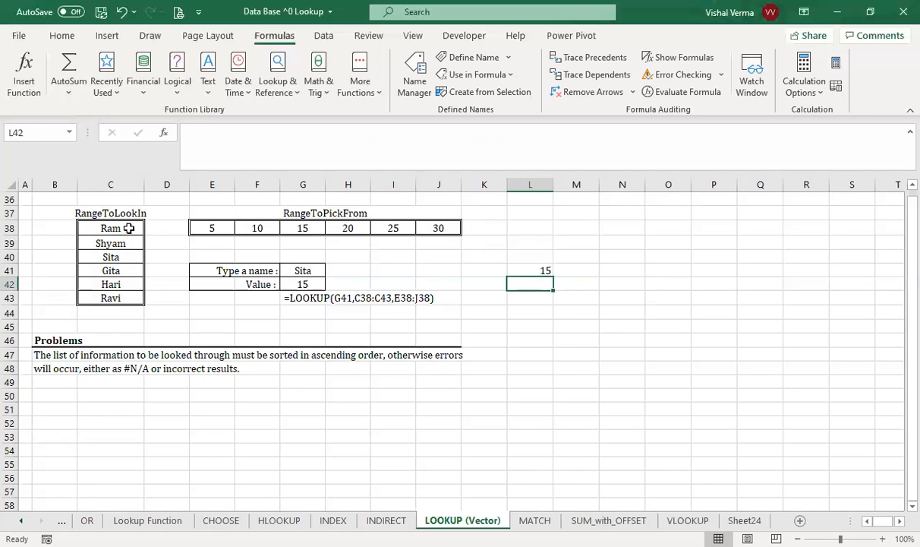
Copy the RangeToPickFrom values E38:J38 and paste them transposed into D38:D43 beside the name list.
left_click(223, 227)
left_click_drag(224, 227, 433, 231)
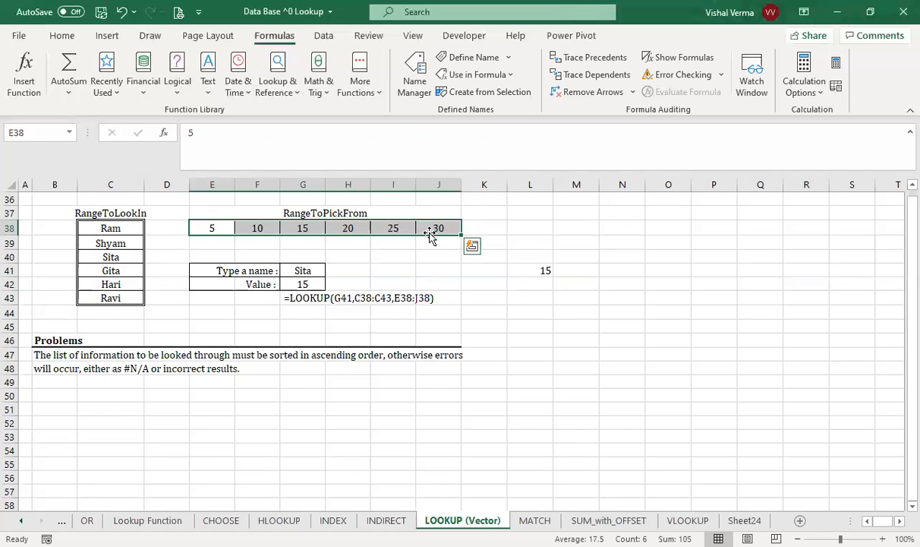
key("ctrl+c")
left_click(169, 225)
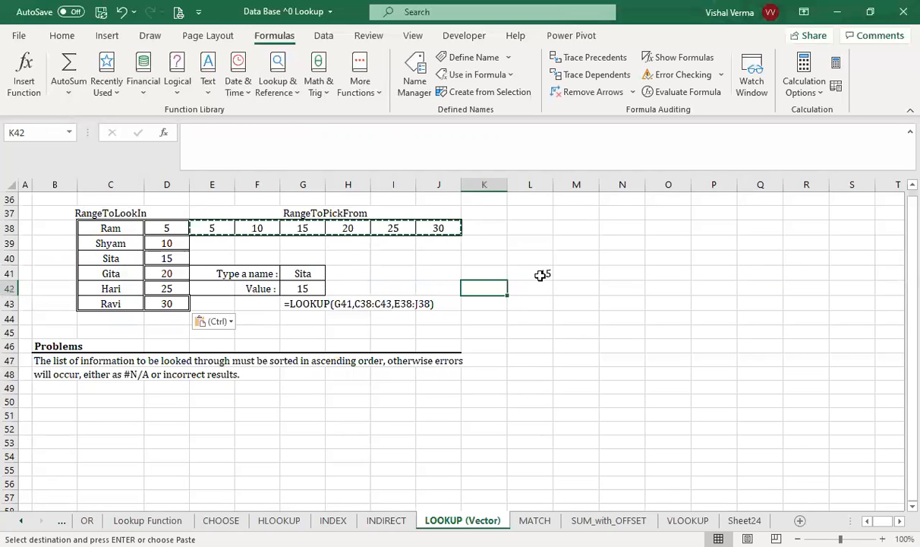
Replace L41's formula with a LOOKUP of G41 using lookup vector C38:C43 and result vector D38:D43.
left_click(539, 274)
key("BackSpace")
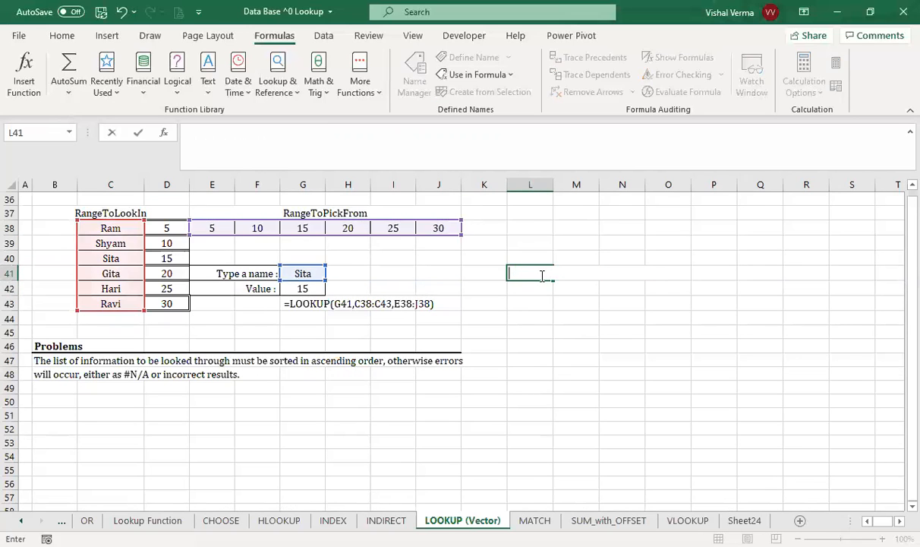
type("=")
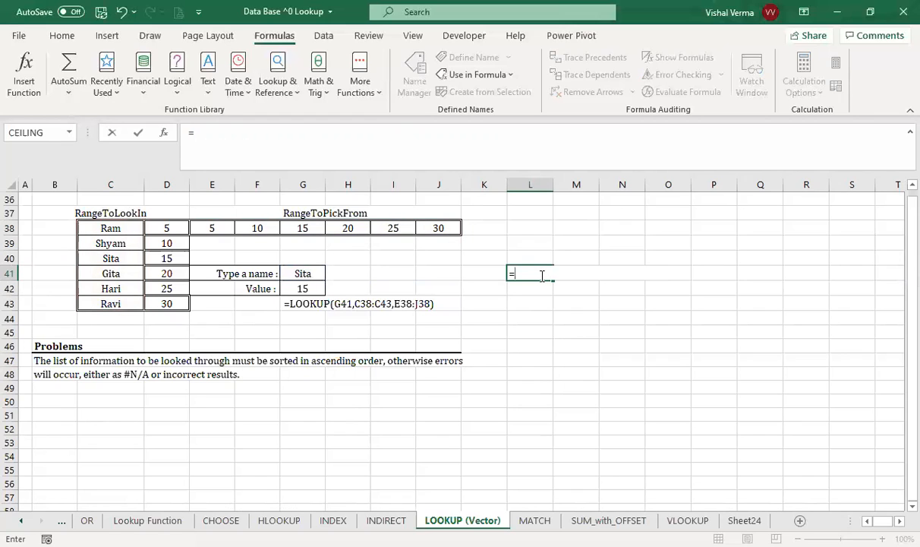
type("LOOKUP(")
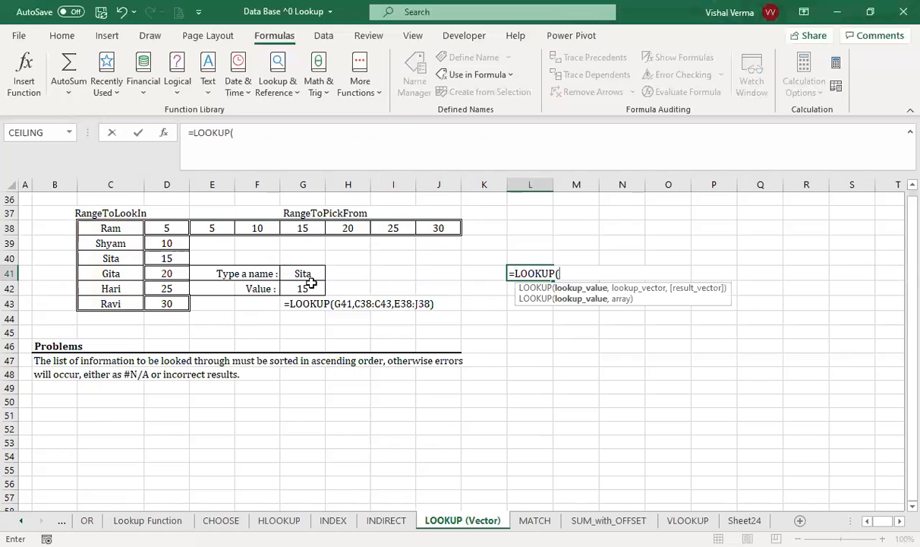
left_click(304, 273)
type(",")
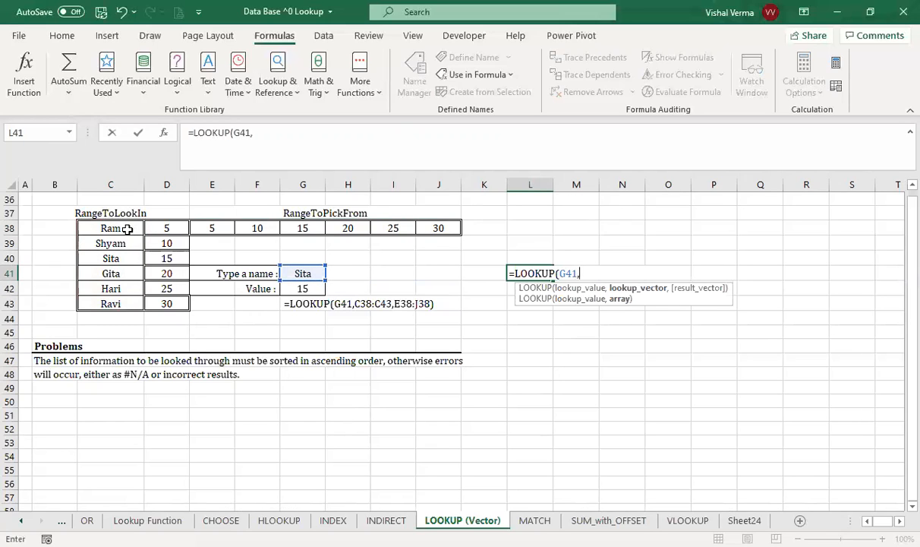
left_click(122, 227)
left_click_drag(126, 233, 115, 302)
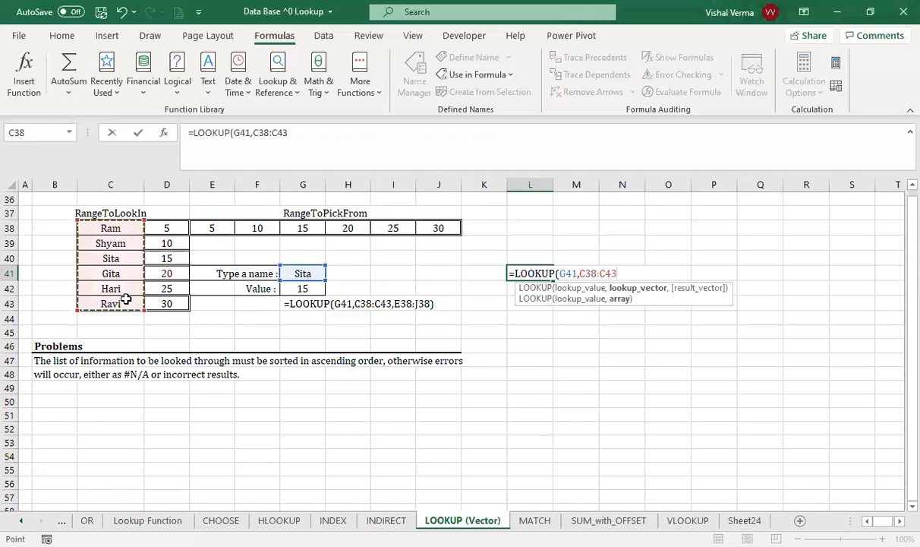
type(",")
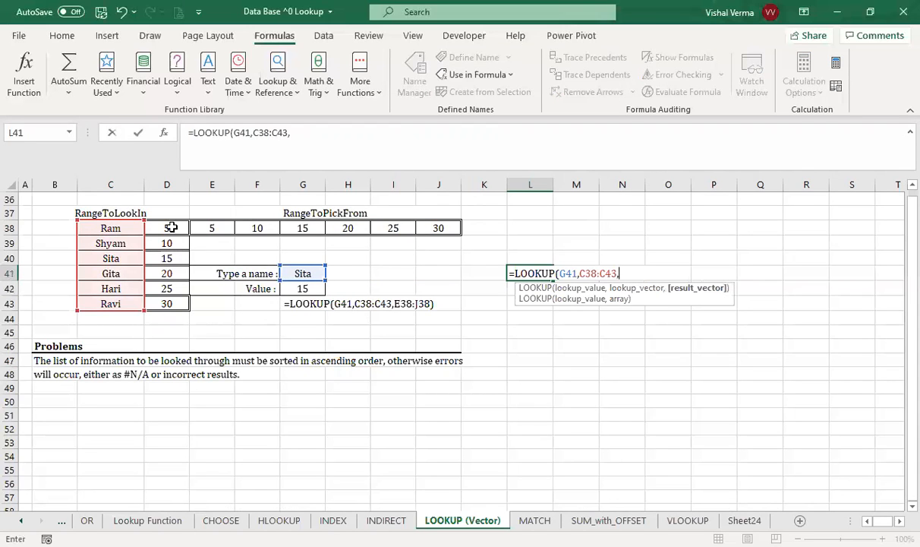
left_click(169, 231)
left_click_drag(170, 234, 170, 303)
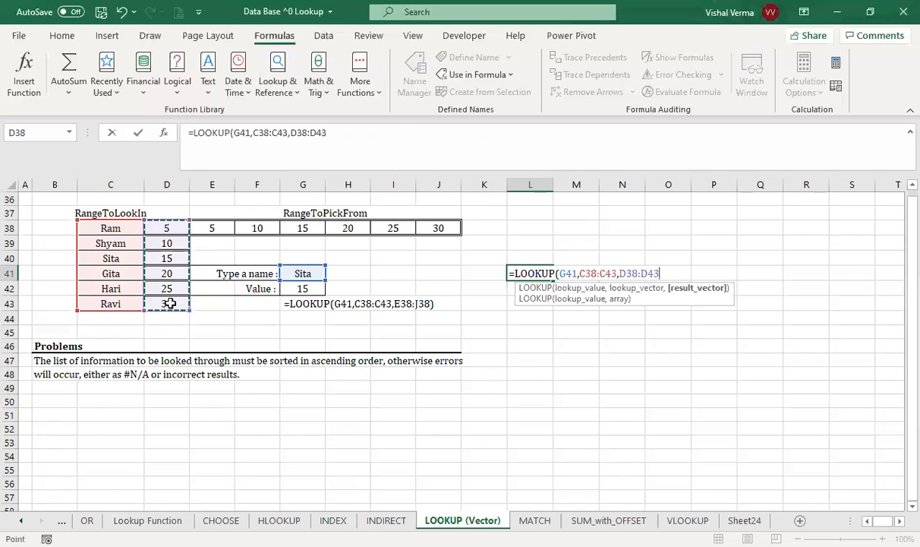
key("Return")
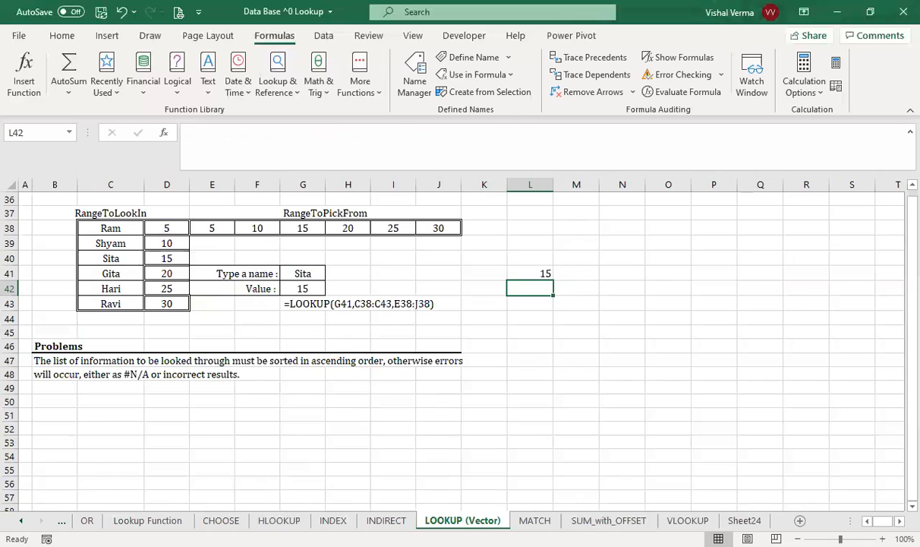
On the VLOOKUP sheet, begin a VLOOKUP formula in K11 with G11 as the lookup value.
left_click(688, 520)
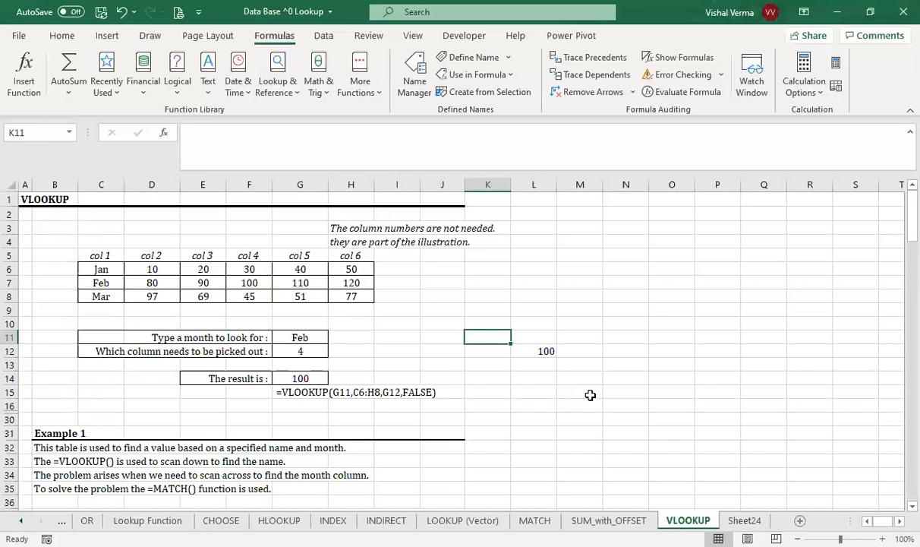
type("=")
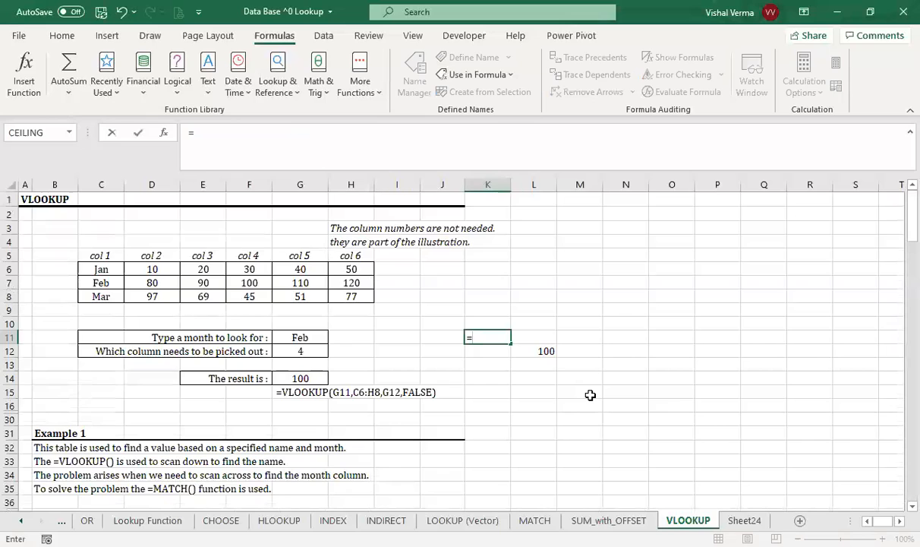
type("vl")
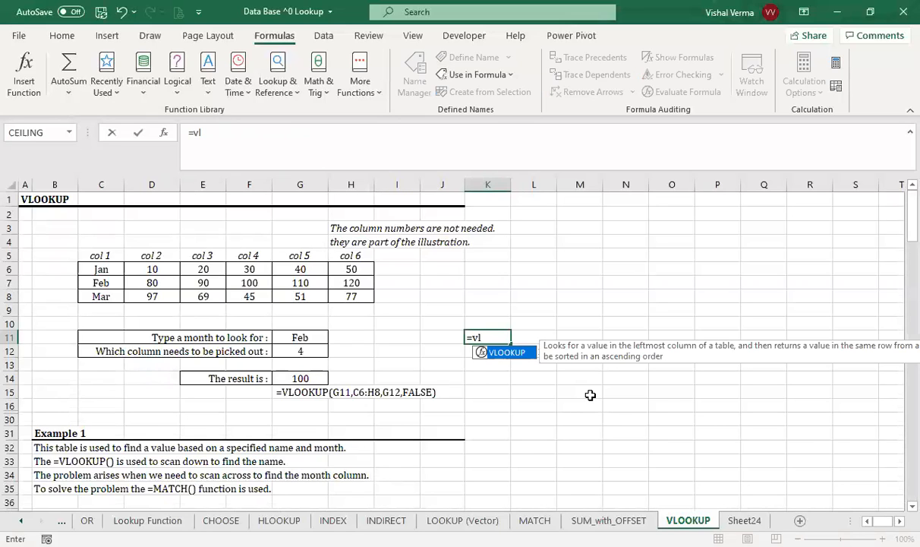
key("Tab")
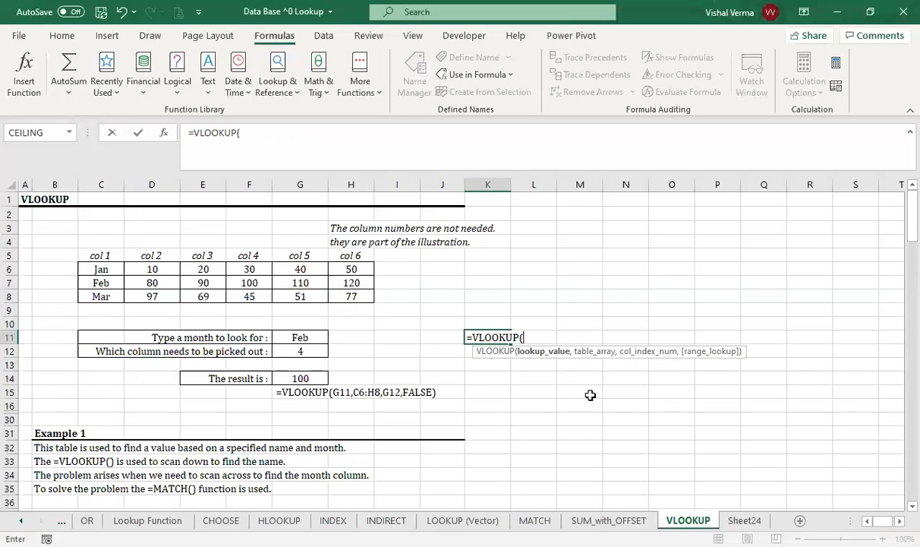
left_click(302, 335)
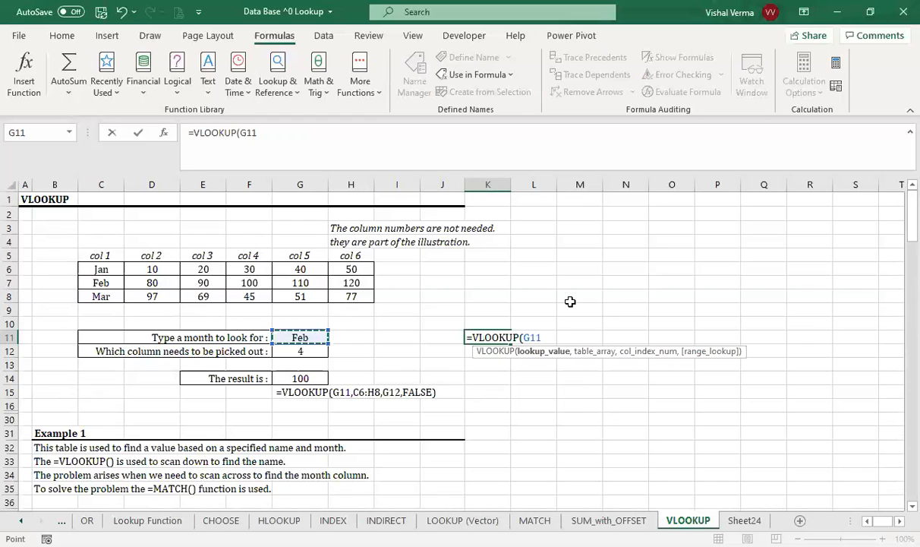
type(",")
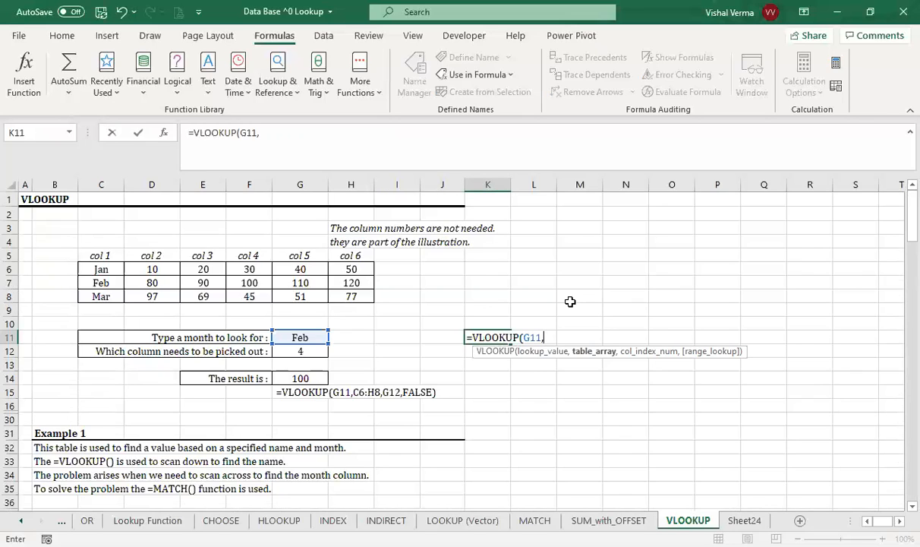
Set the table array of K11's VLOOKUP to C6:H8, leaving out the column-number header row.
left_click(106, 256)
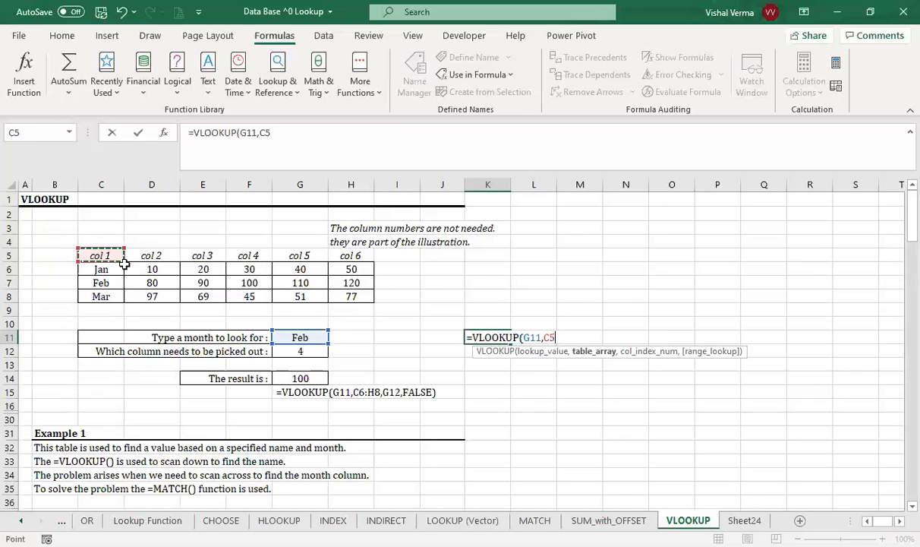
left_click_drag(123, 262, 359, 301)
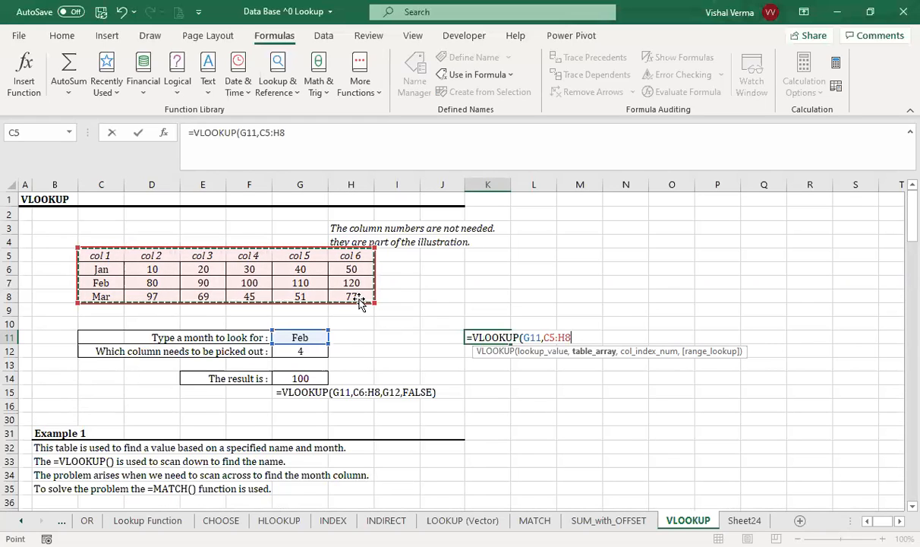
left_click(106, 269)
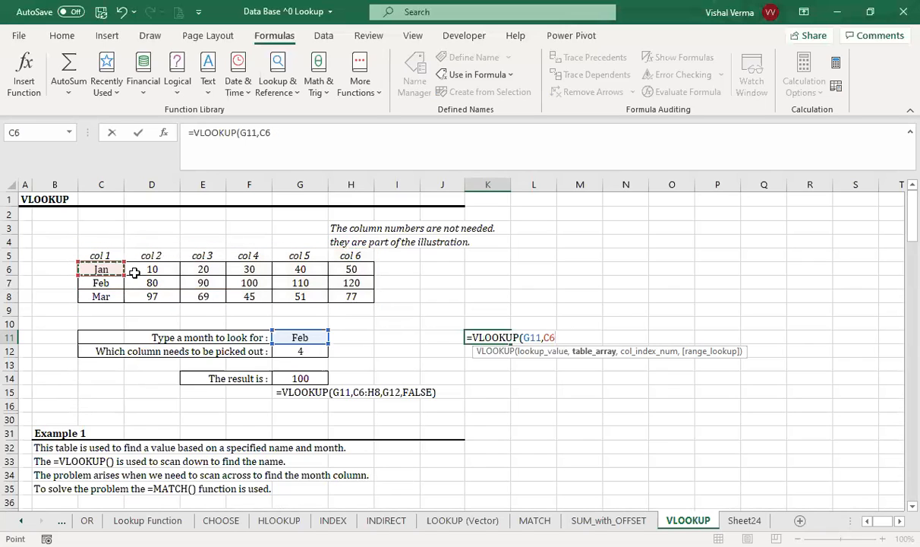
left_click_drag(134, 272, 359, 297)
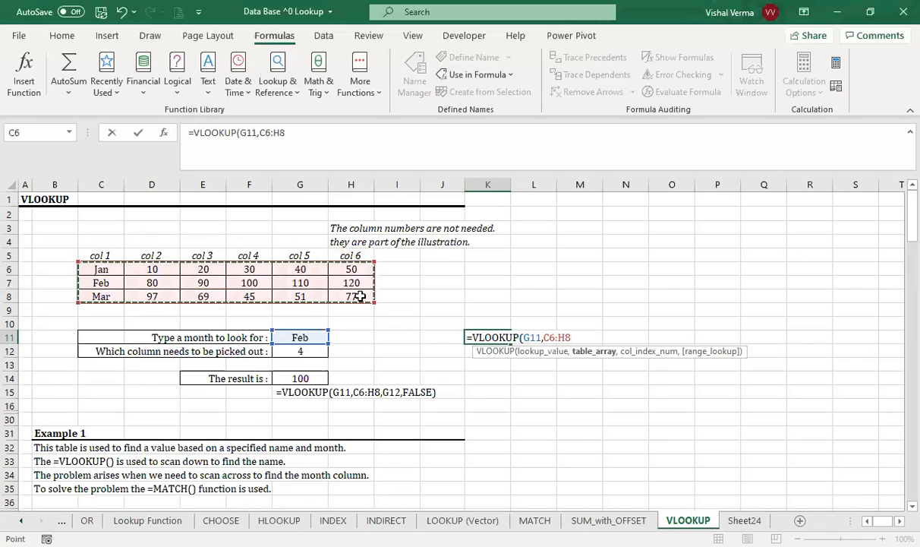
type(",")
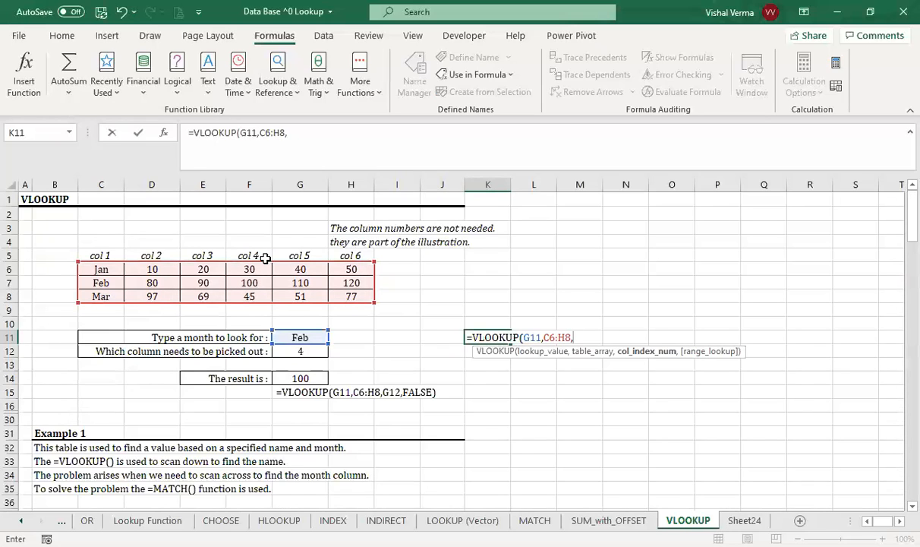
Complete K11's VLOOKUP with column index 4 and FALSE for an exact match, and select L12 to view its formula.
type("4,")
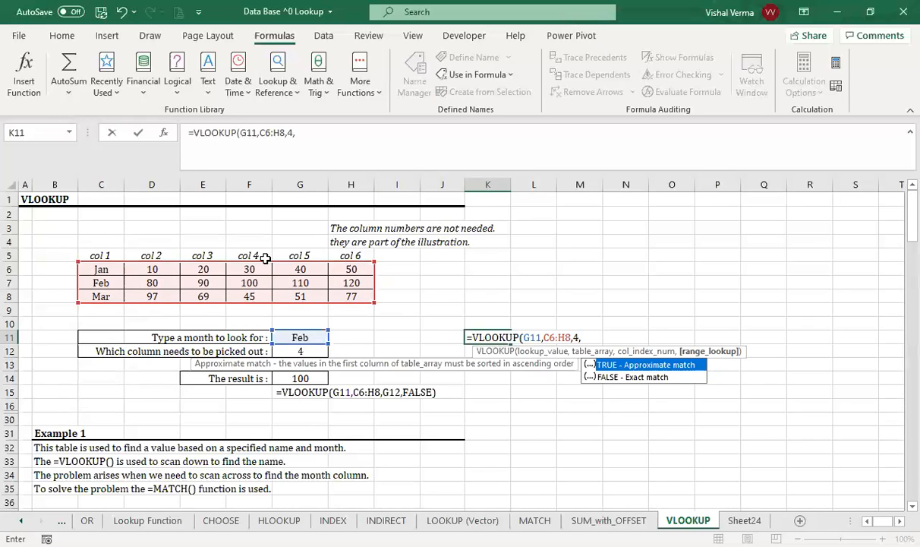
key("Down")
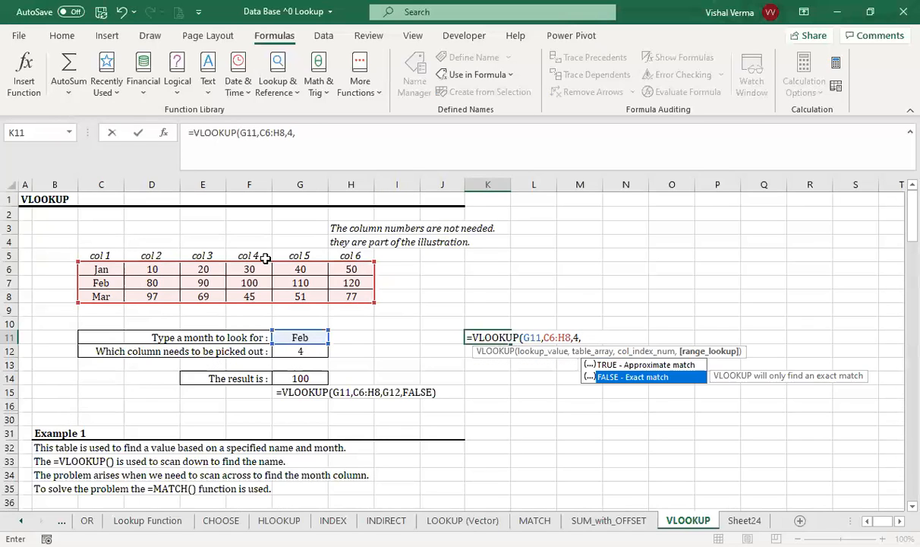
key("Tab")
type(")")
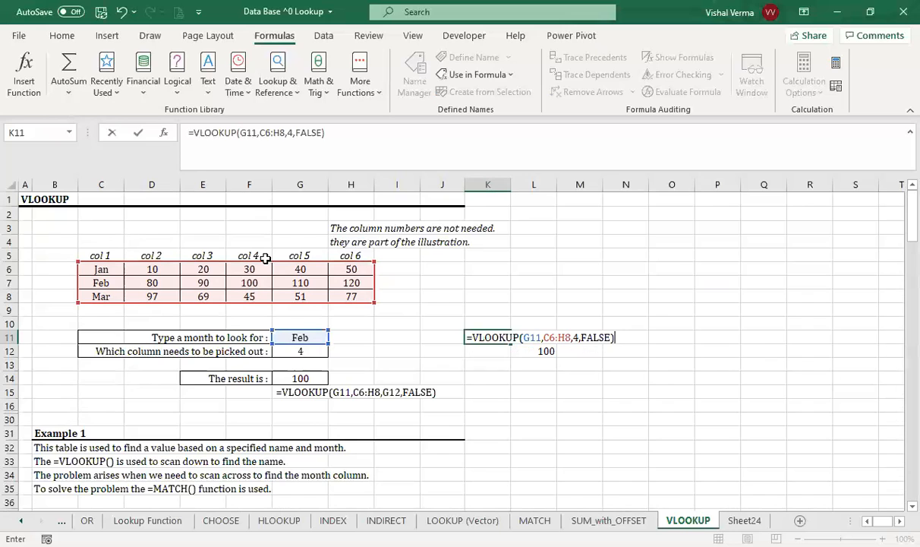
key("Return")
left_click(540, 349)
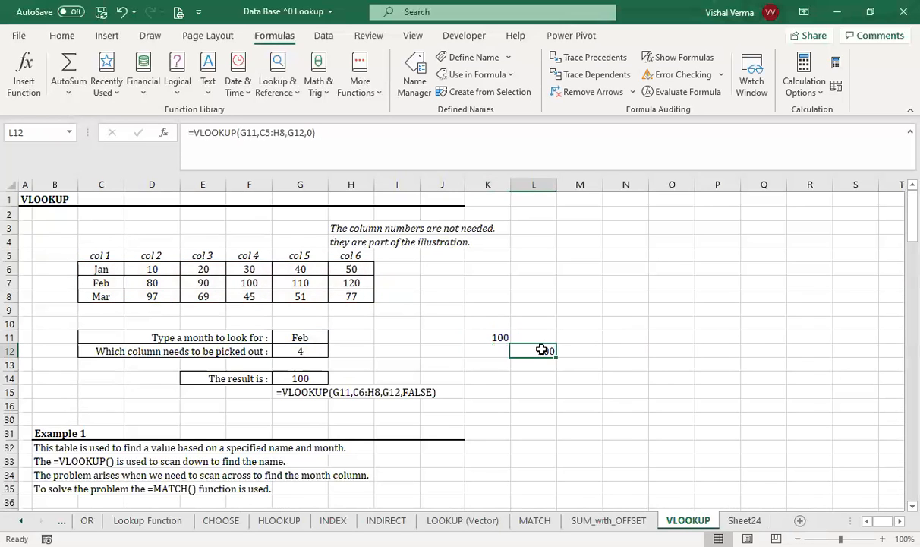
Clear the practice VLOOKUP formulas from L12 and K11.
double_click(542, 350)
left_click(581, 379)
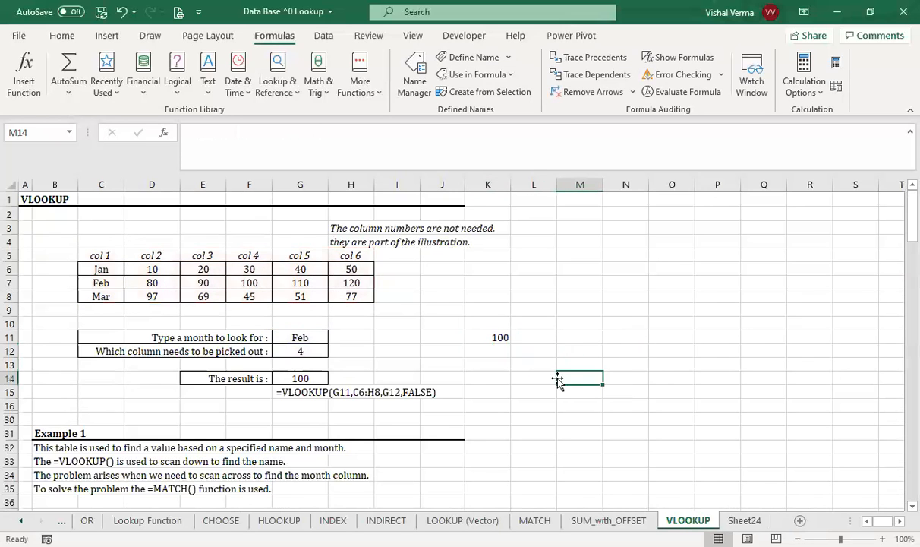
left_click(500, 337)
double_click(499, 335)
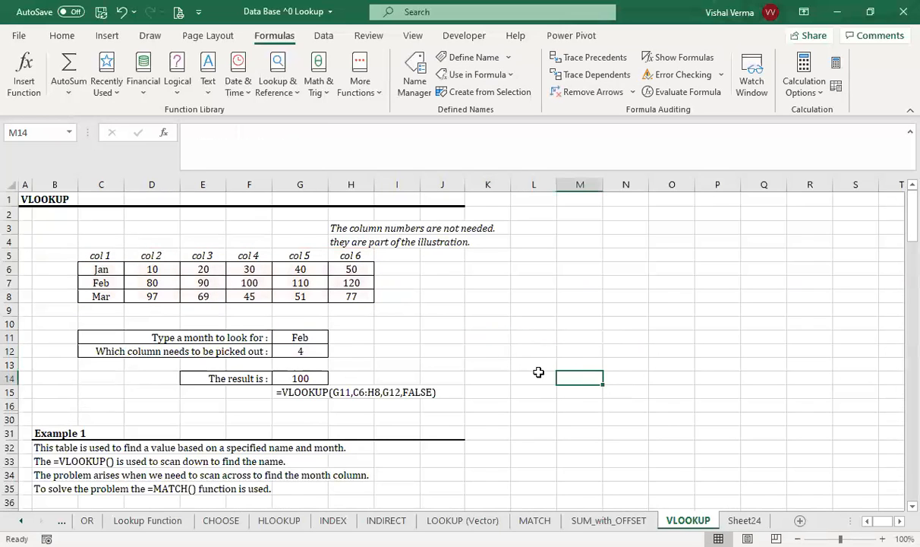
left_click(486, 360)
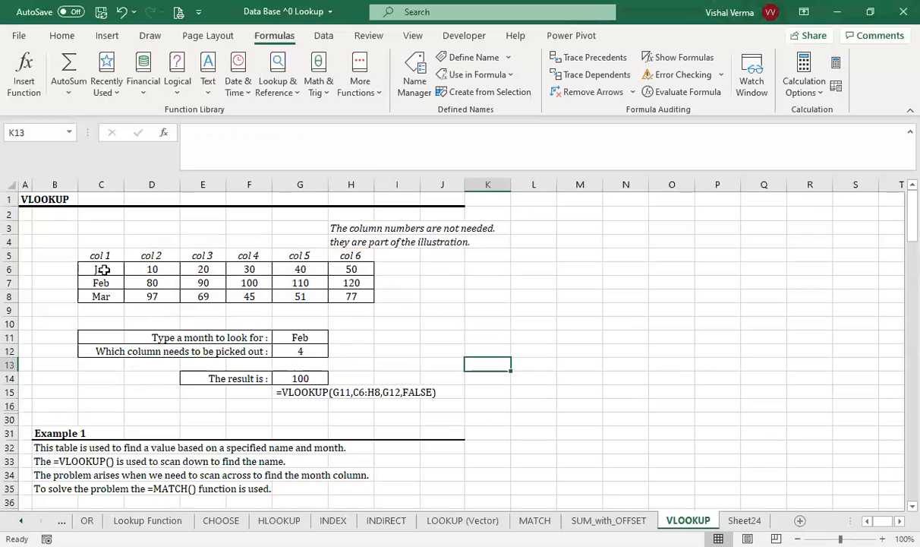
Replace the heading in D5 with Salesman 1 and fill the numbered series across to H5.
left_click(147, 257)
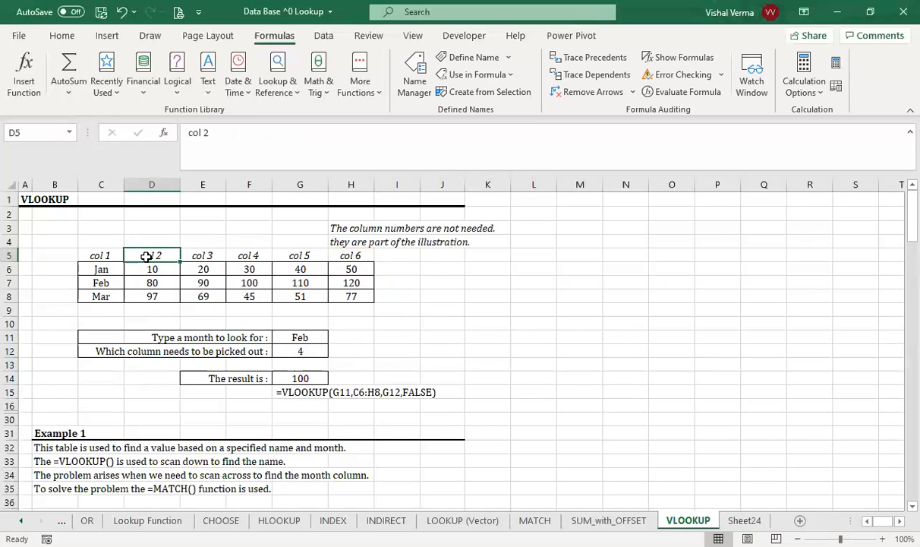
type("S")
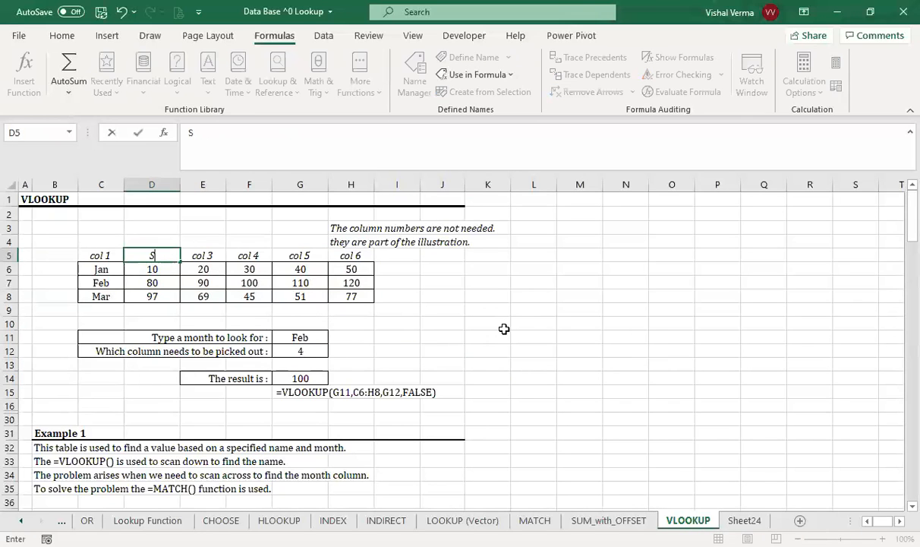
type("alesman")
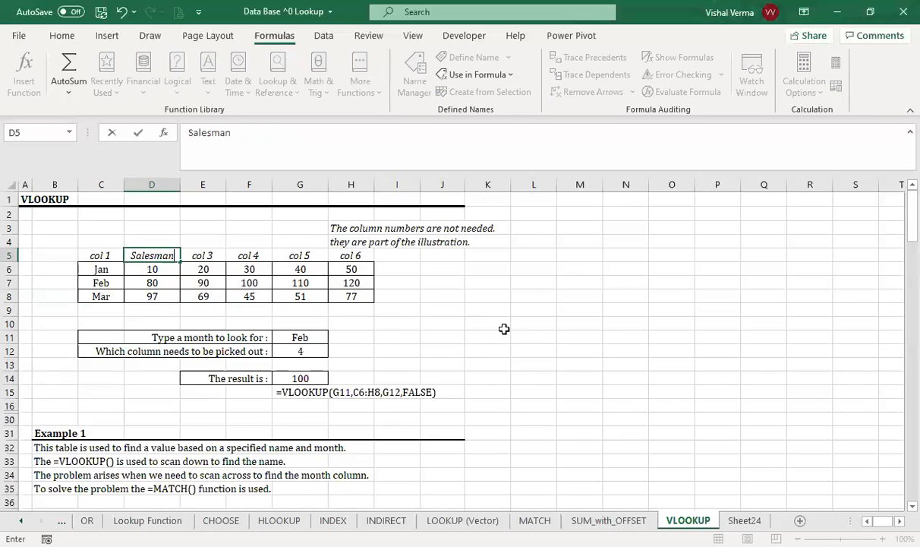
type(" 1")
left_click(503, 328)
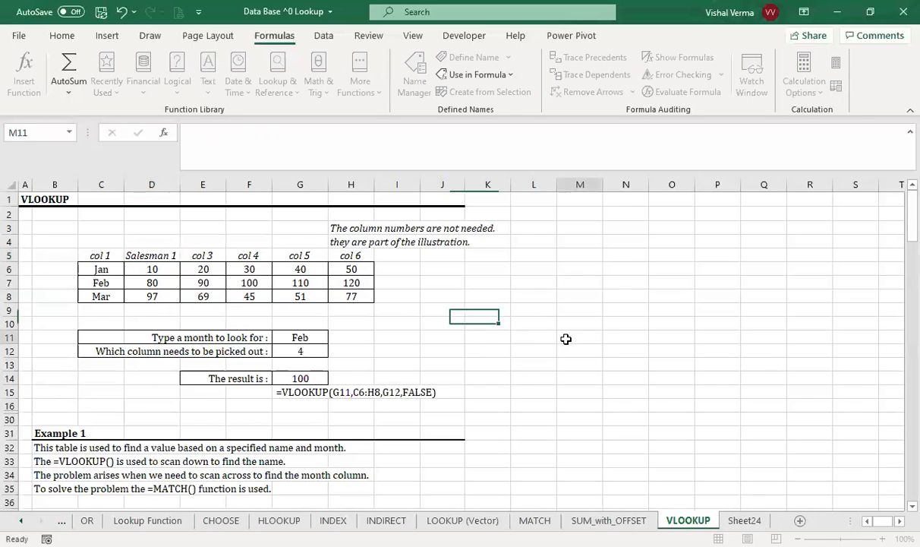
left_click(146, 257)
left_click_drag(181, 262, 353, 262)
left_click(479, 346)
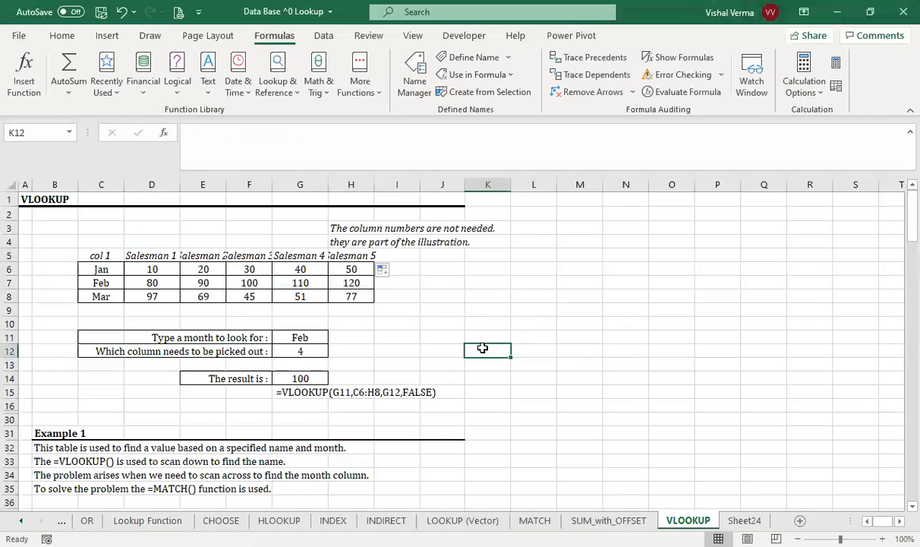
Widen columns D to H equally so the salesman headings fit.
left_click(149, 185)
left_click_drag(180, 185, 338, 187)
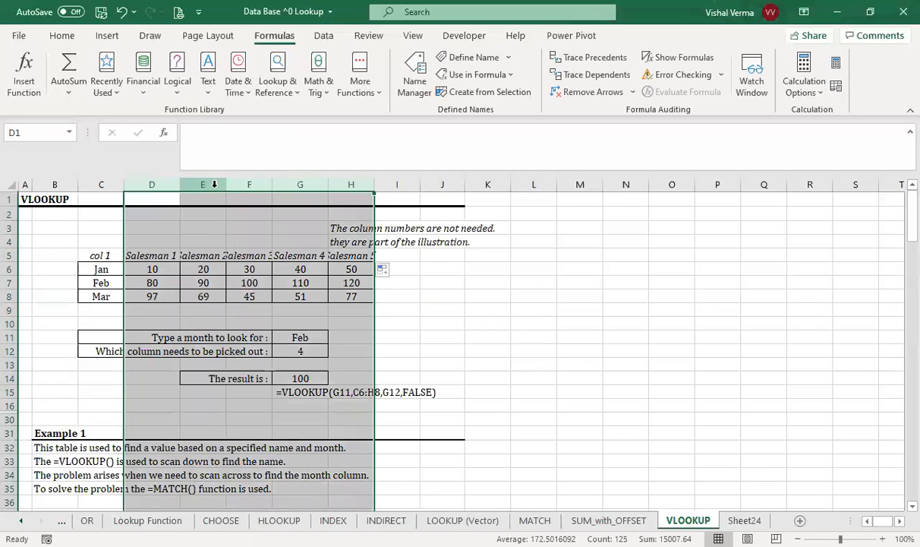
left_click_drag(180, 185, 183, 184)
left_click(582, 337)
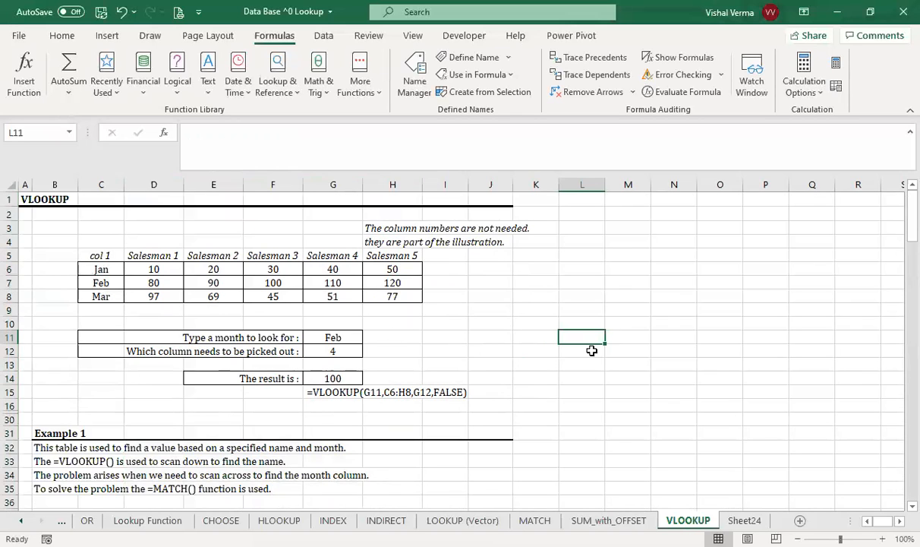
Enter the label Sales Man Name in K7 and widen column K to fit it.
left_click(592, 284)
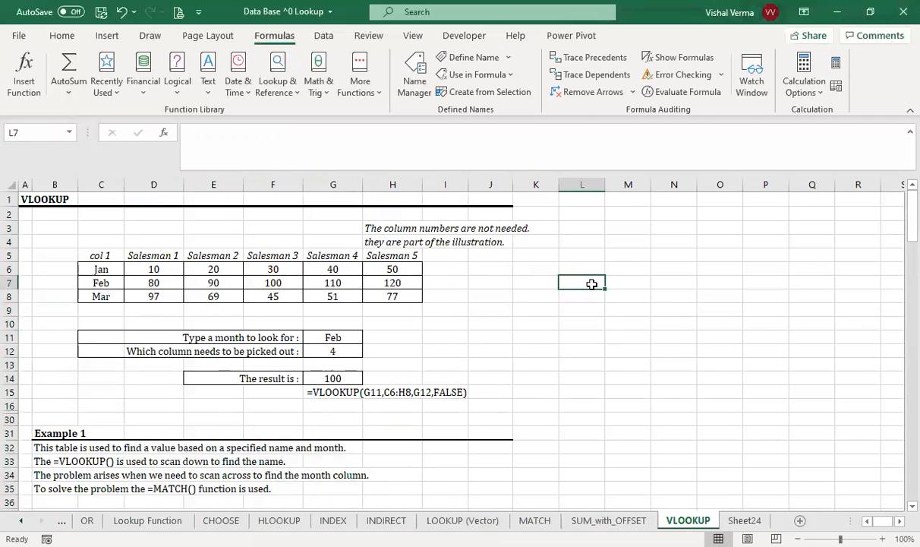
left_click(533, 280)
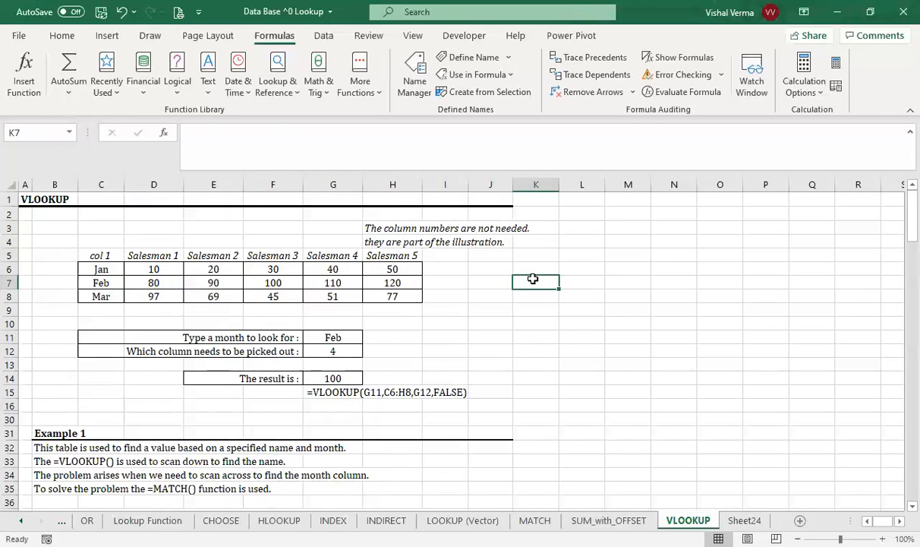
type("Sales")
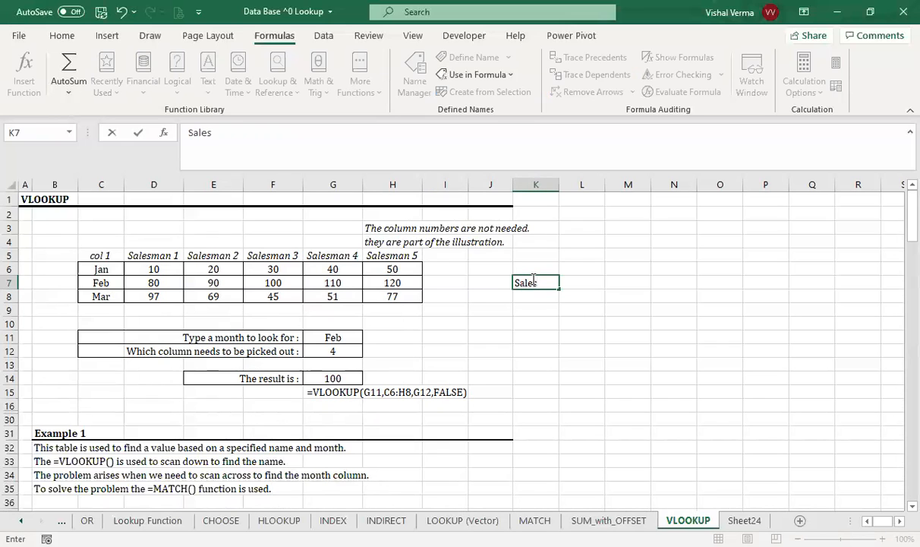
type(" Man Nasme")
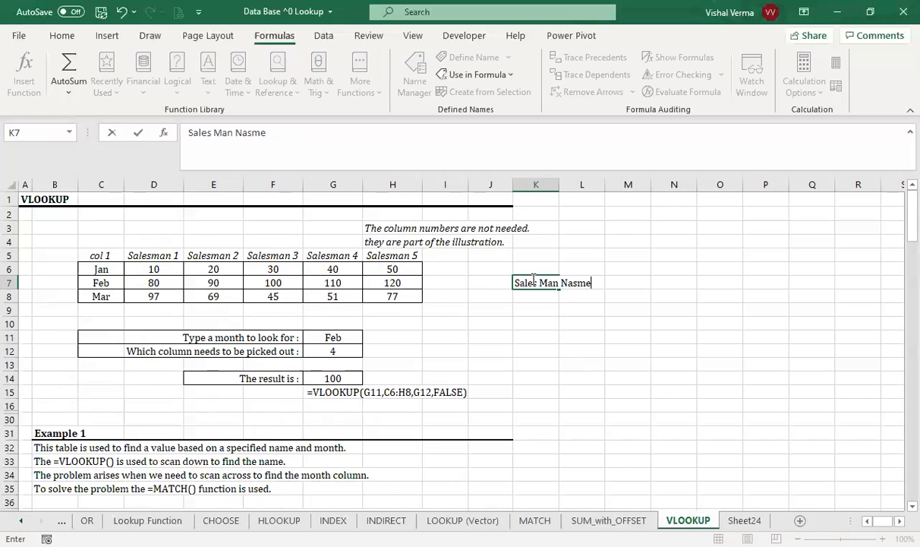
key("BackSpace")
key("BackSpace")
key("BackSpace")
type("me")
key("Return")
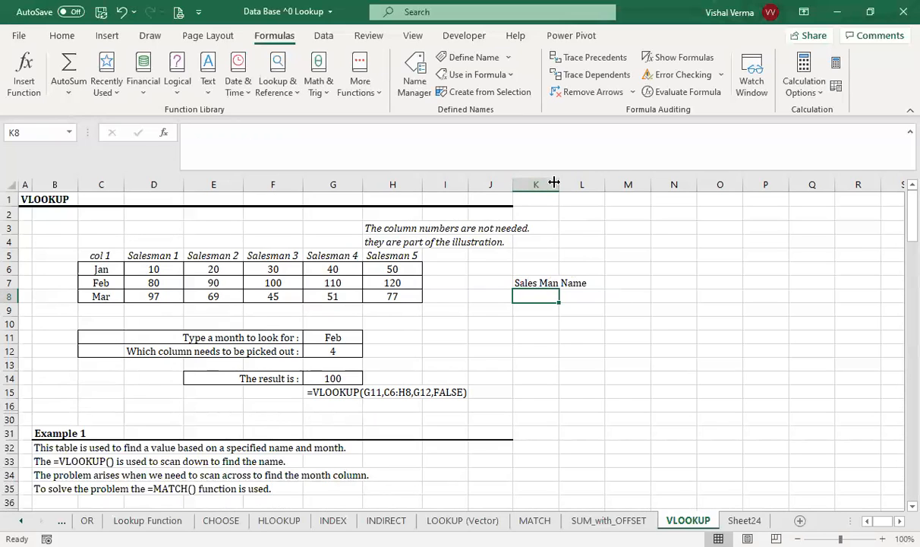
left_click_drag(558, 184, 622, 184)
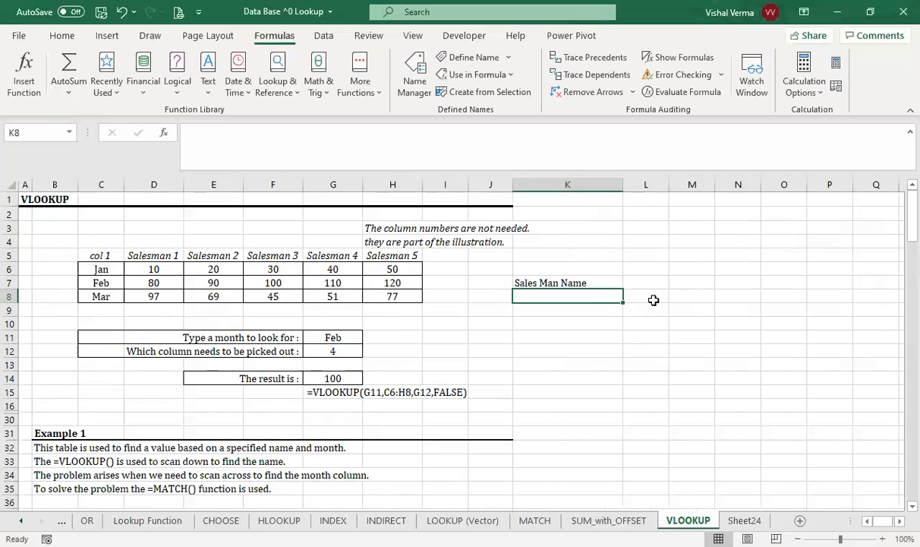
left_click(654, 300)
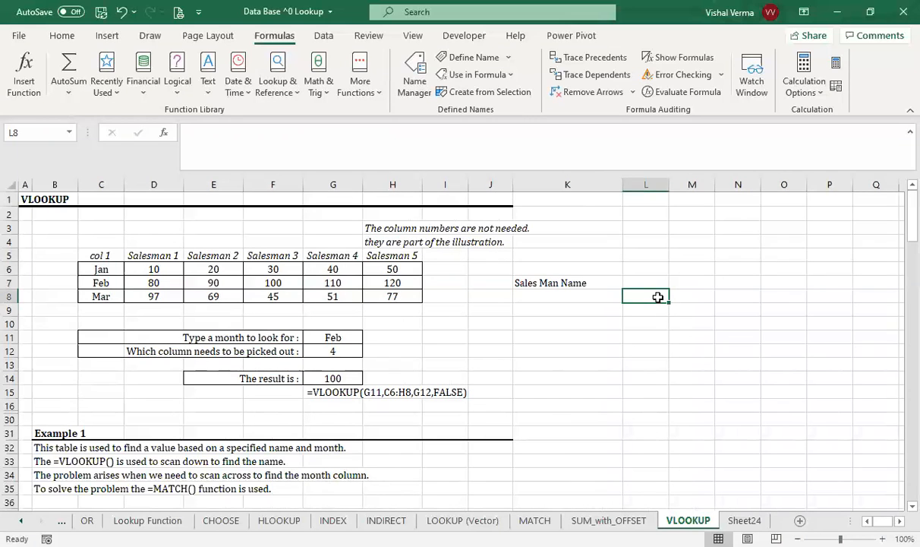
type("1")
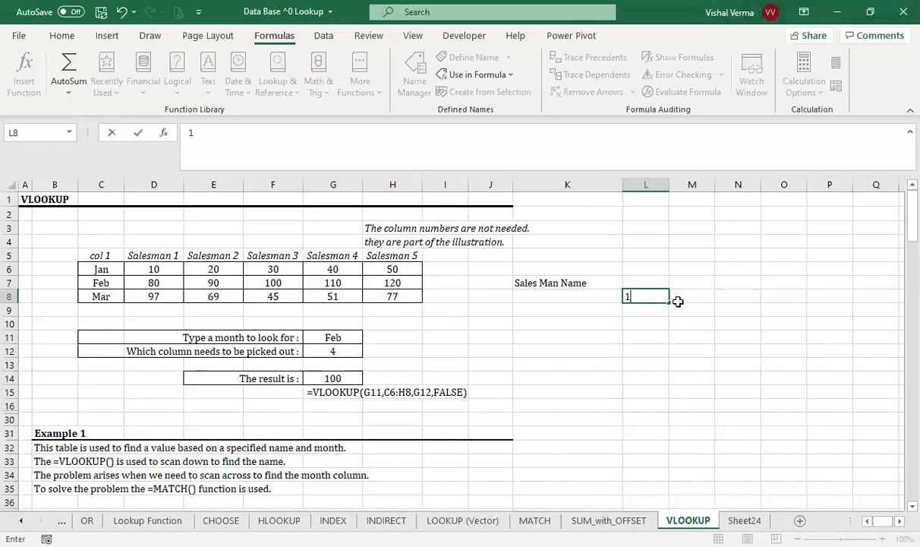
key("Escape")
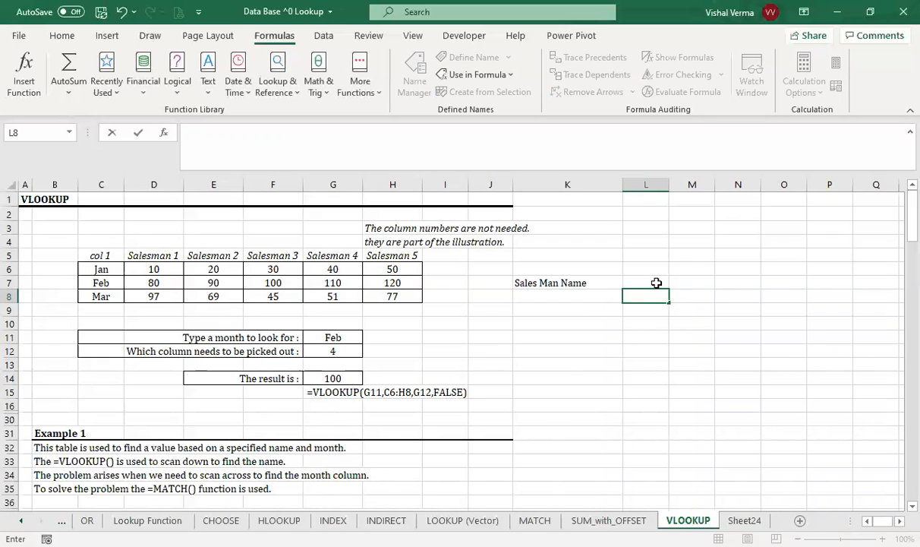
Enter the label Details of the Month in K8.
left_click(585, 299)
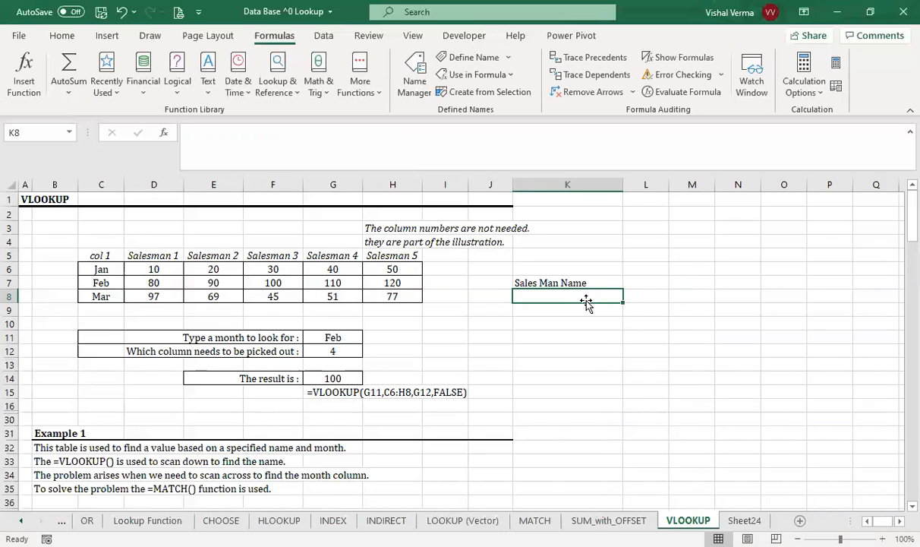
type("Details of the Month")
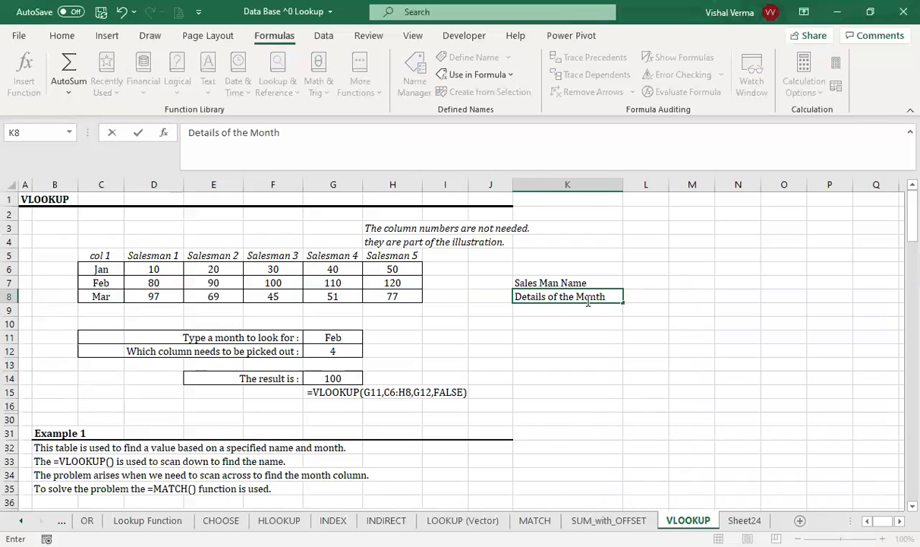
key("Tab")
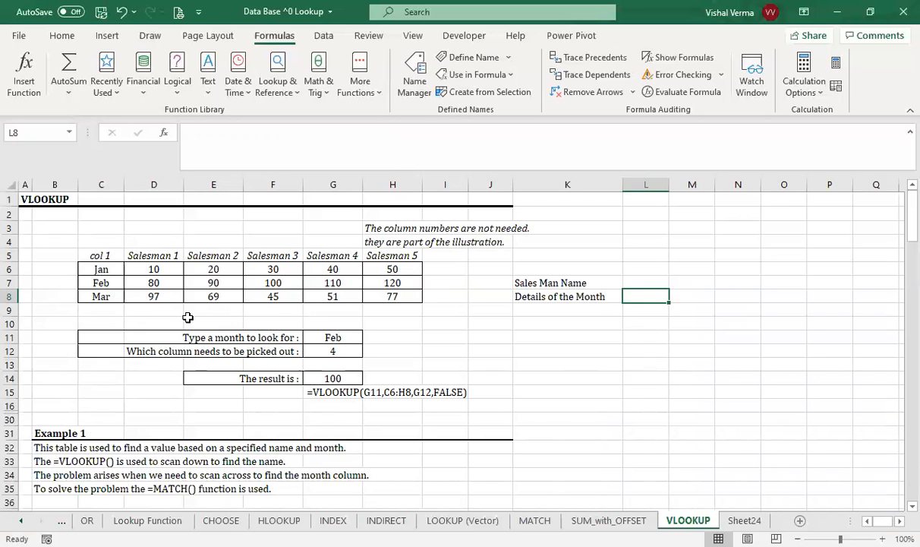
Enter 4 in L7 as the salesman and Feb in L8 as the month.
left_click(662, 282)
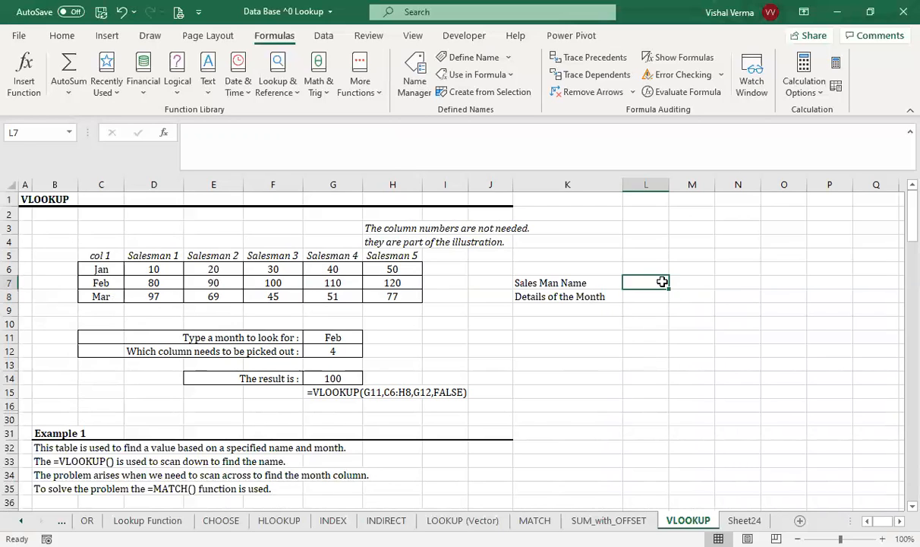
type("4")
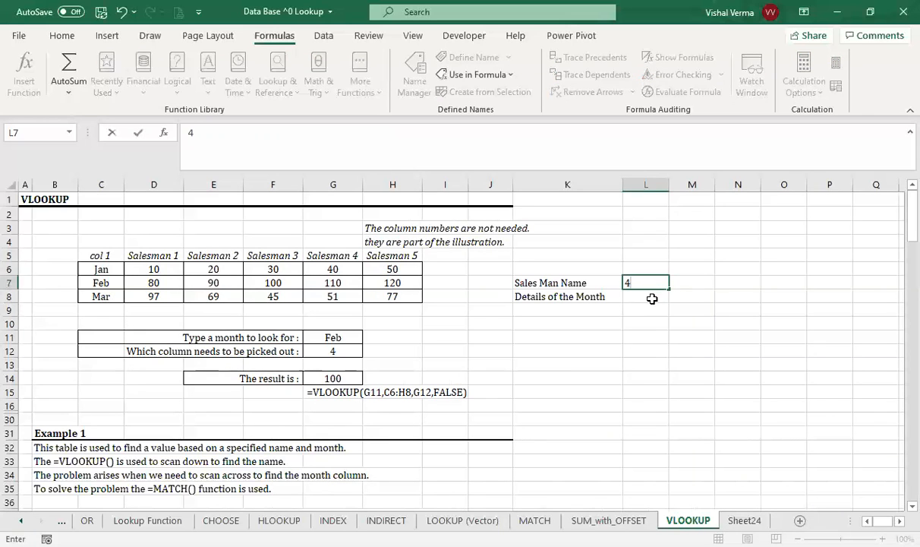
left_click(652, 299)
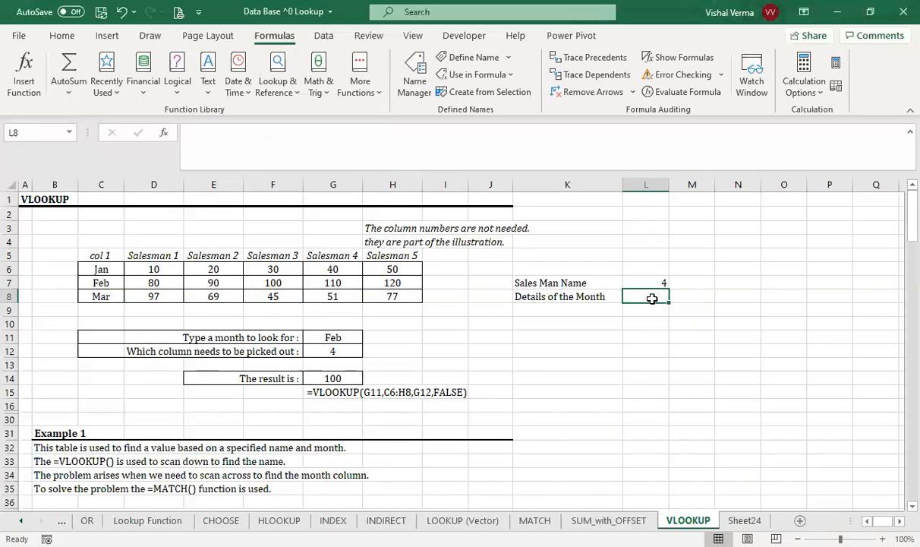
type("Feb")
key("Return")
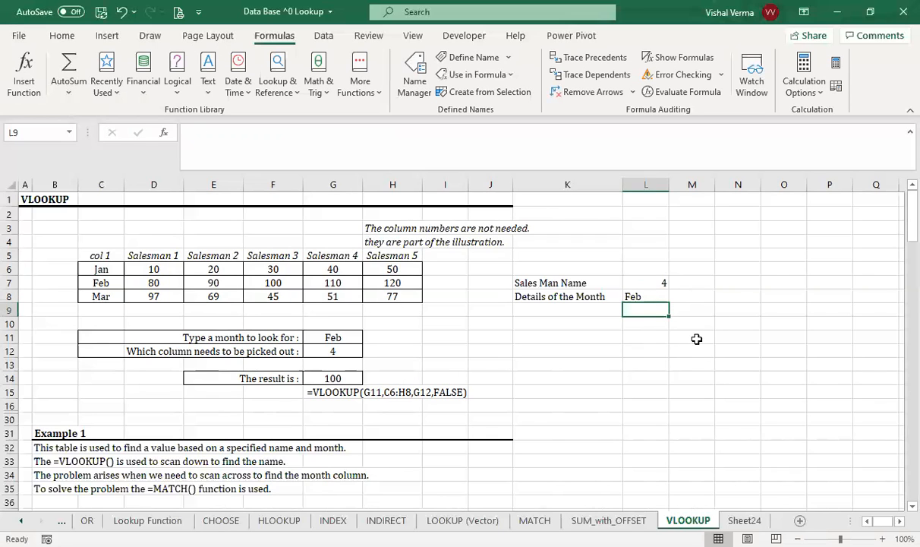
Combine the two labels in K11 with =K7&" "&K8 and fit column K's width to the joined text.
left_click(645, 335)
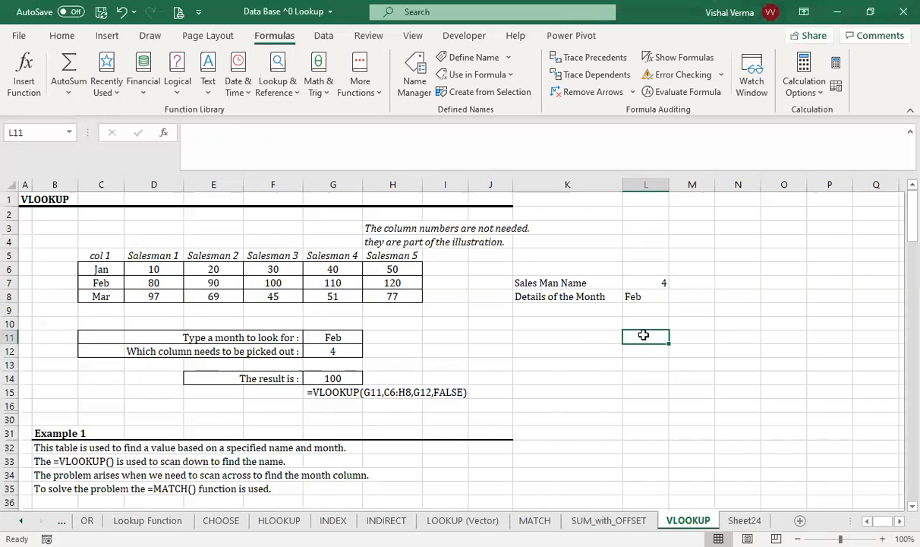
left_click(573, 337)
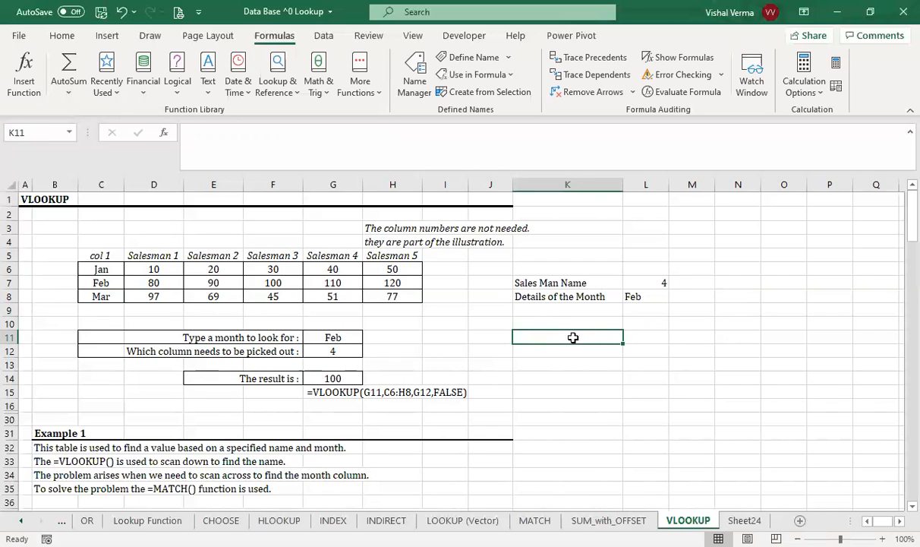
type("=")
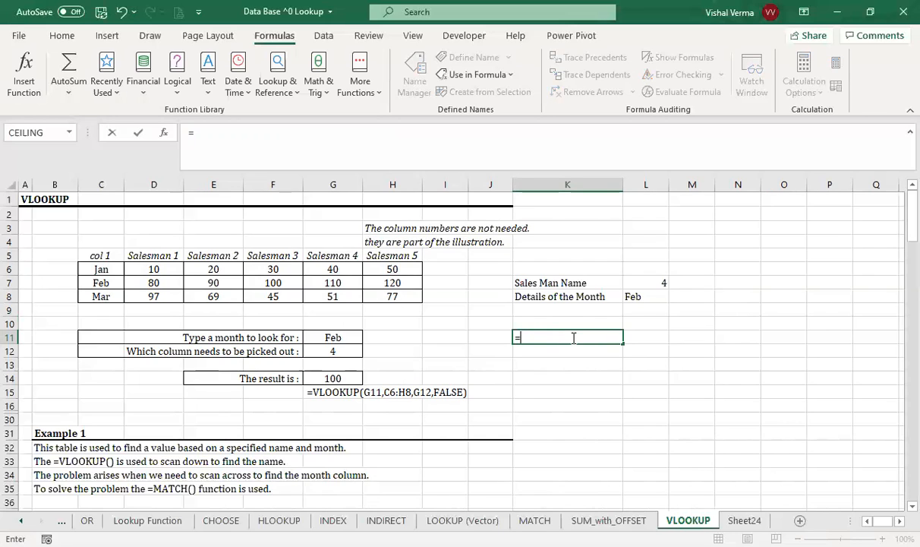
left_click(580, 282)
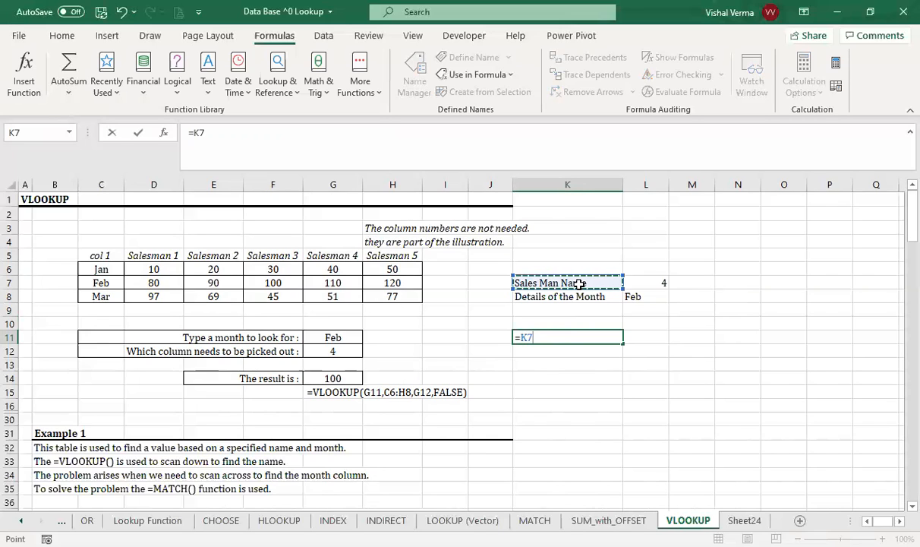
type("&")
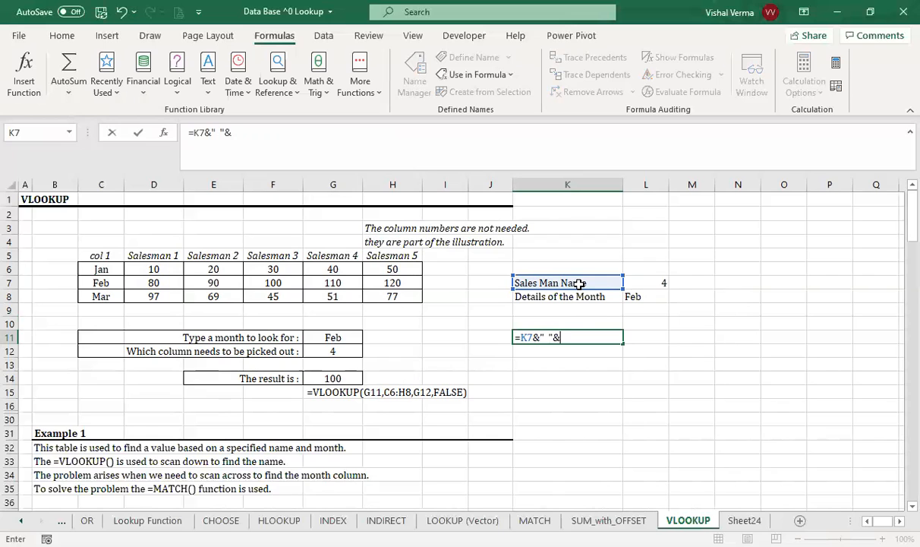
type("\" \"&")
left_click(583, 297)
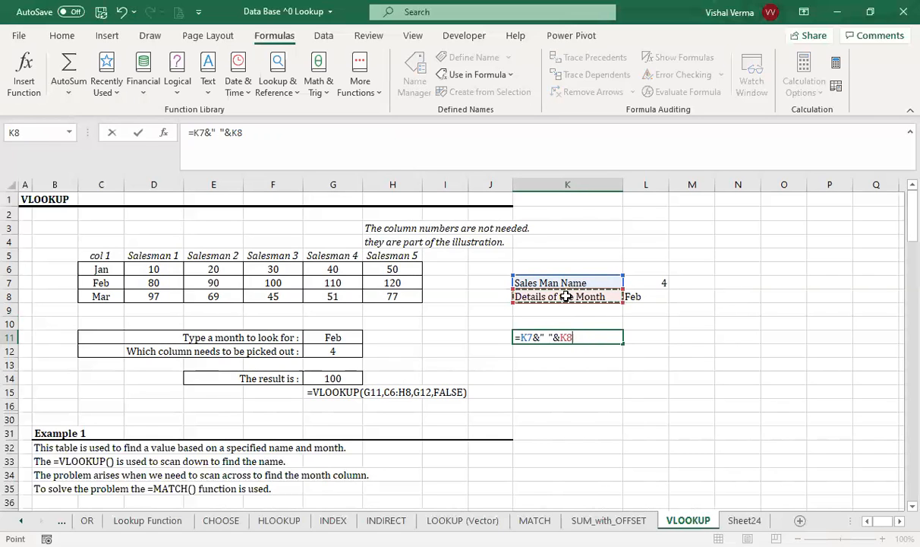
key("Return")
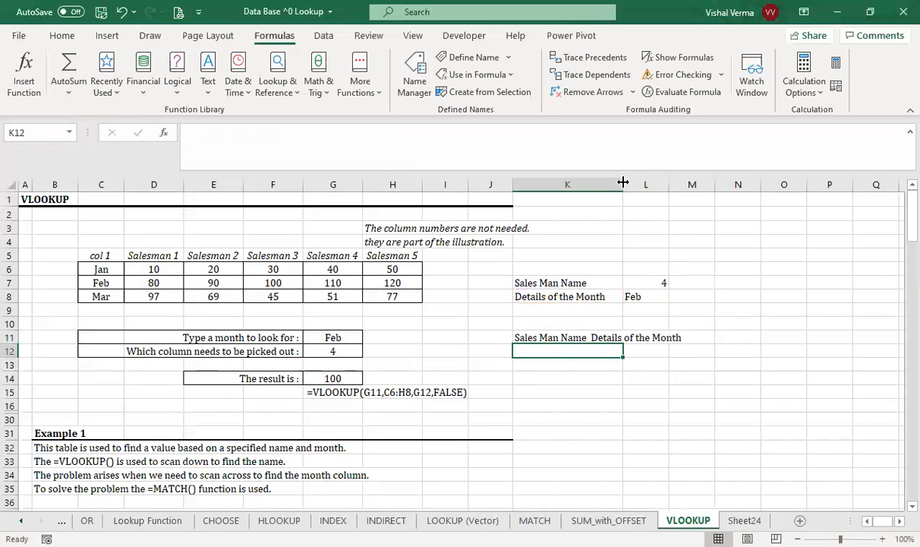
double_click(623, 182)
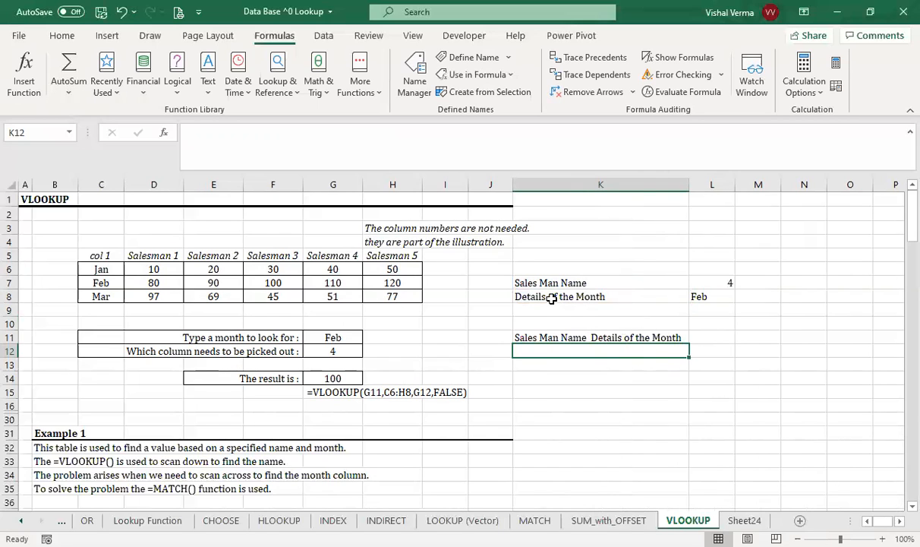
left_click(716, 337)
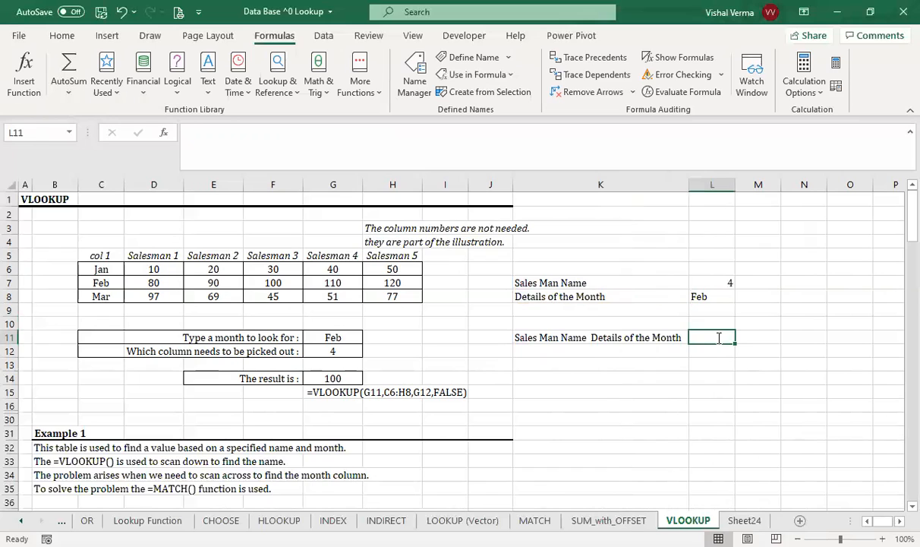
Start a VLOOKUP formula in L11 with L8 as the lookup value and C6:H8 as the table array.
type("=")
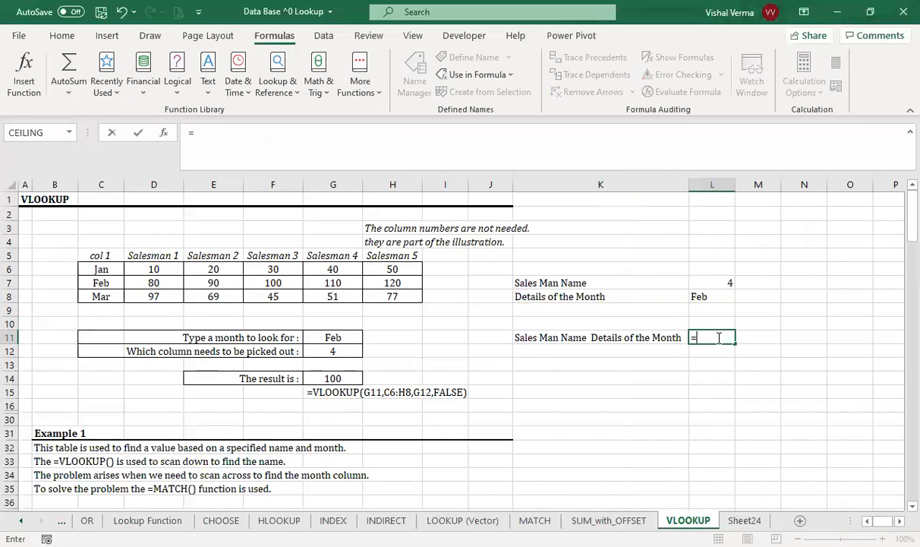
type("VLOOKUP(")
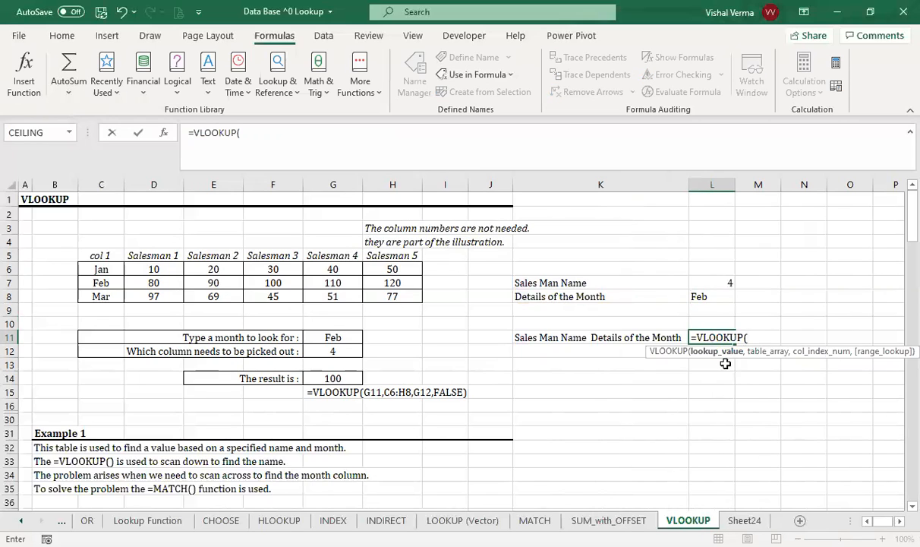
left_click(719, 297)
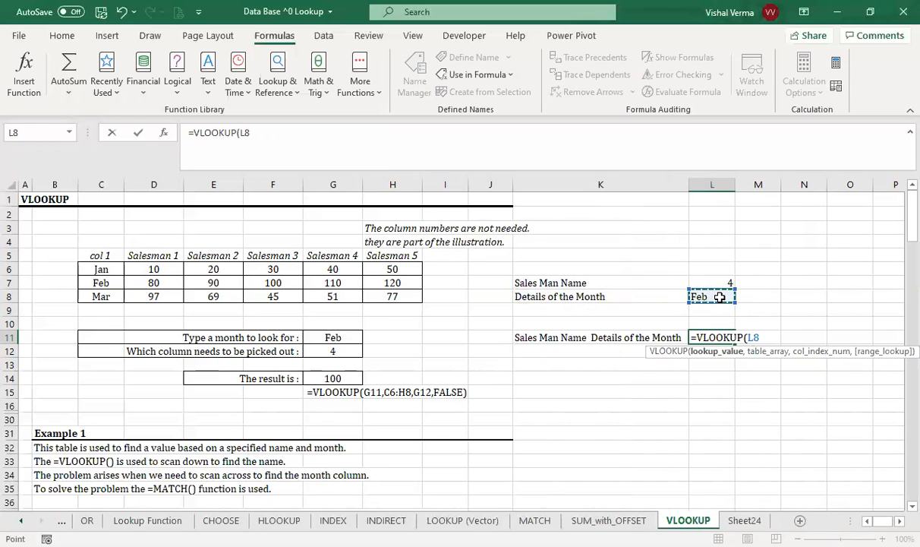
type(",")
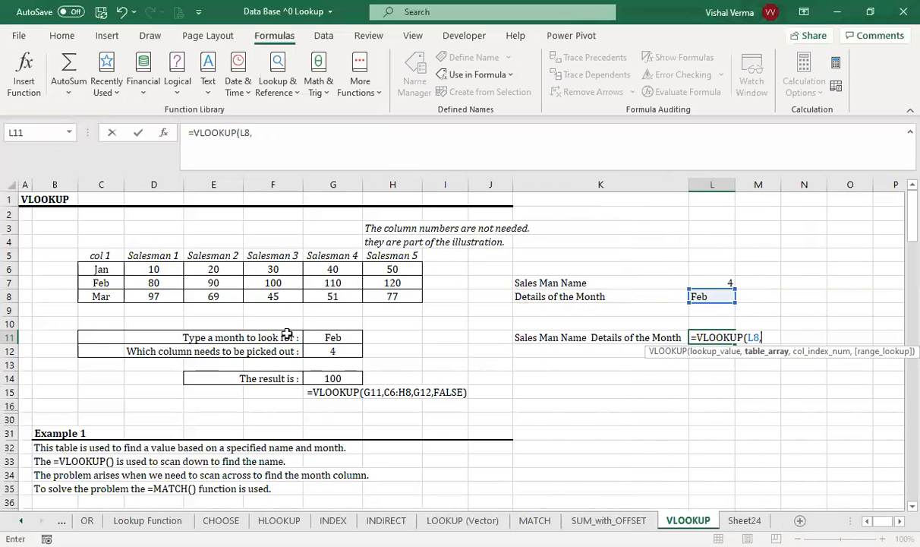
left_click(118, 269)
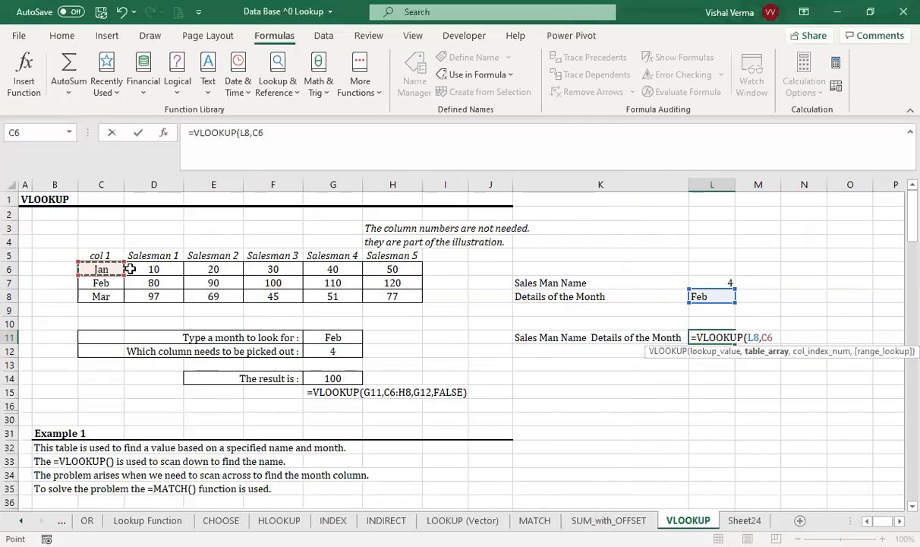
left_click_drag(129, 270, 388, 294)
type(",")
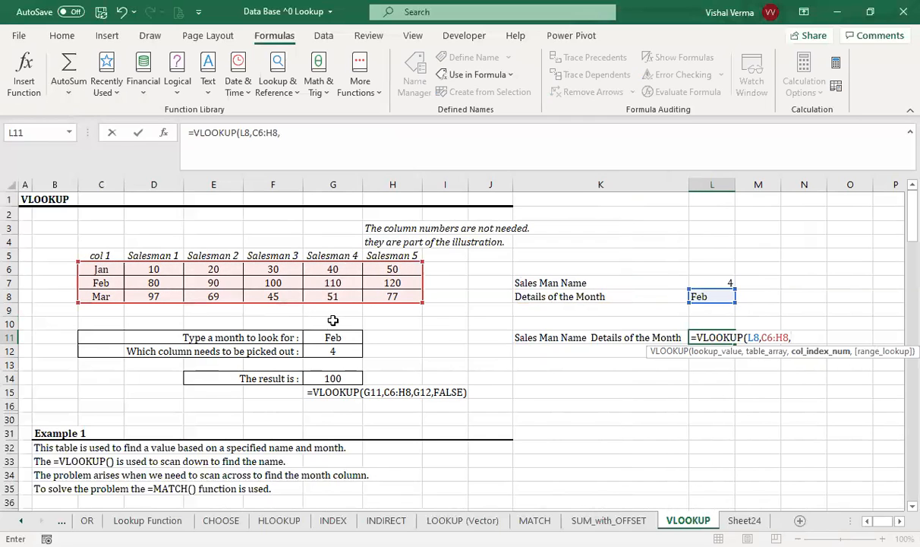
Complete L11's VLOOKUP with L7 as the column index and FALSE for an exact match.
left_click(712, 282)
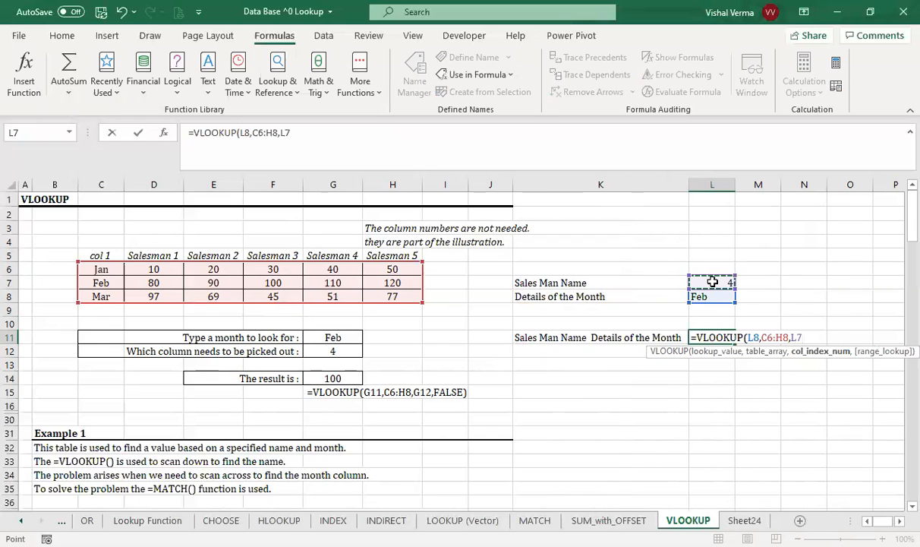
type(",")
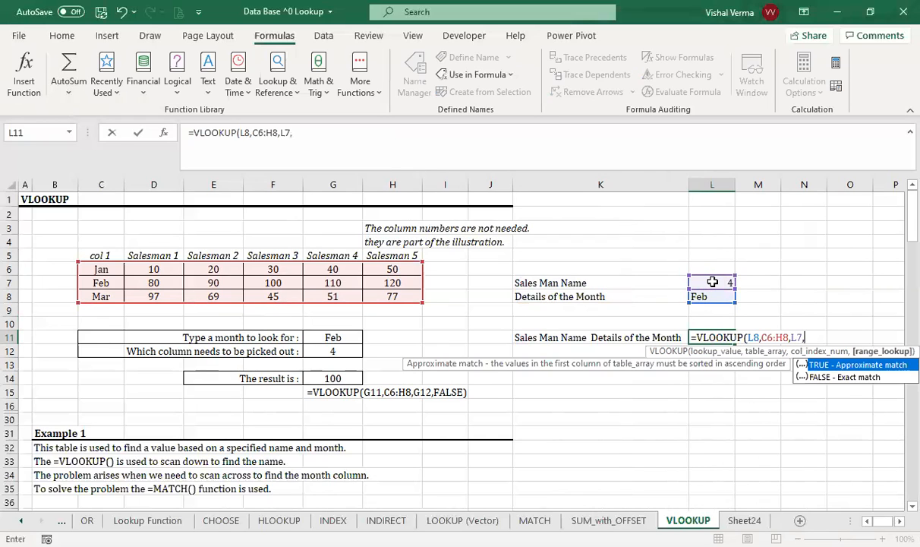
key("Down")
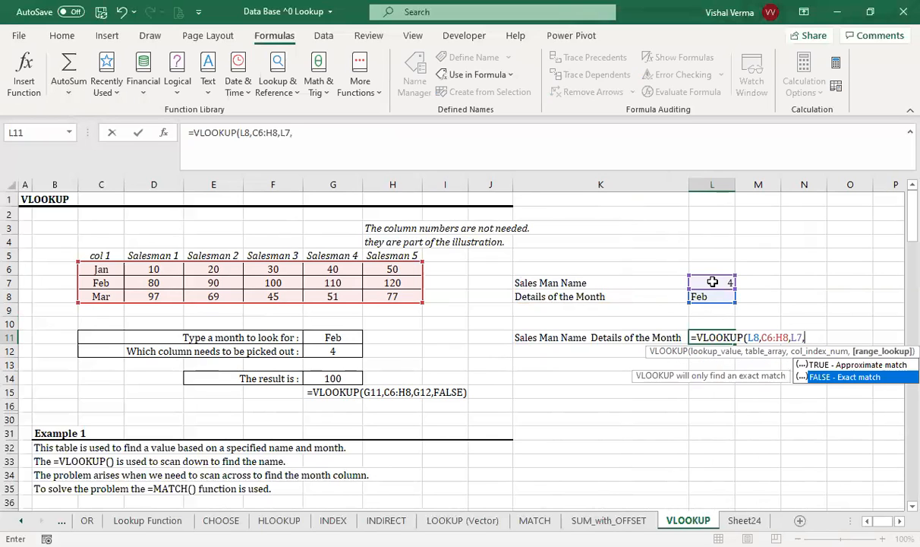
type(")")
key("BackSpace")
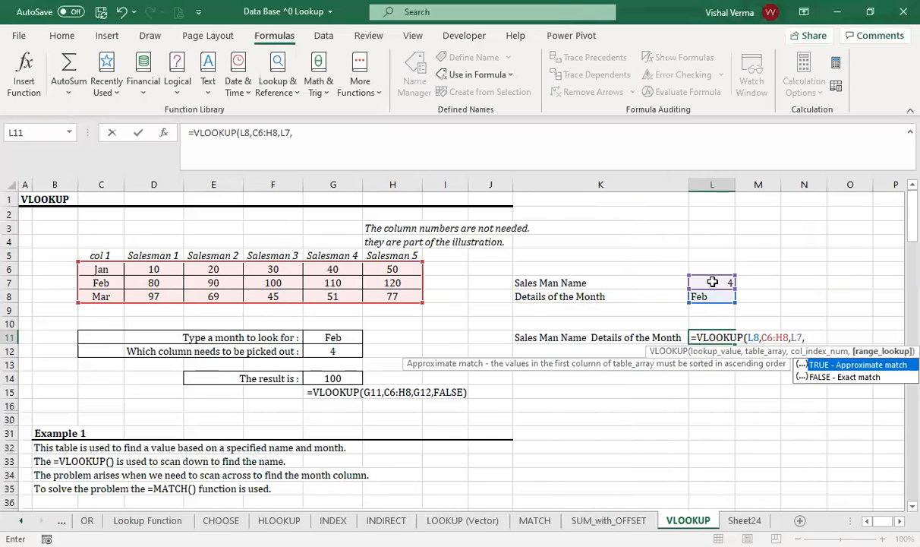
key("Down")
key("Tab")
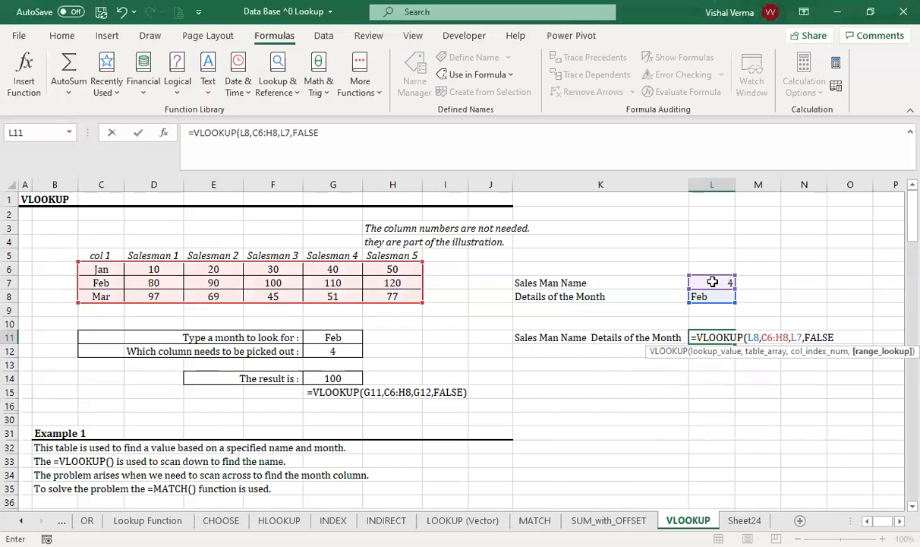
type(")")
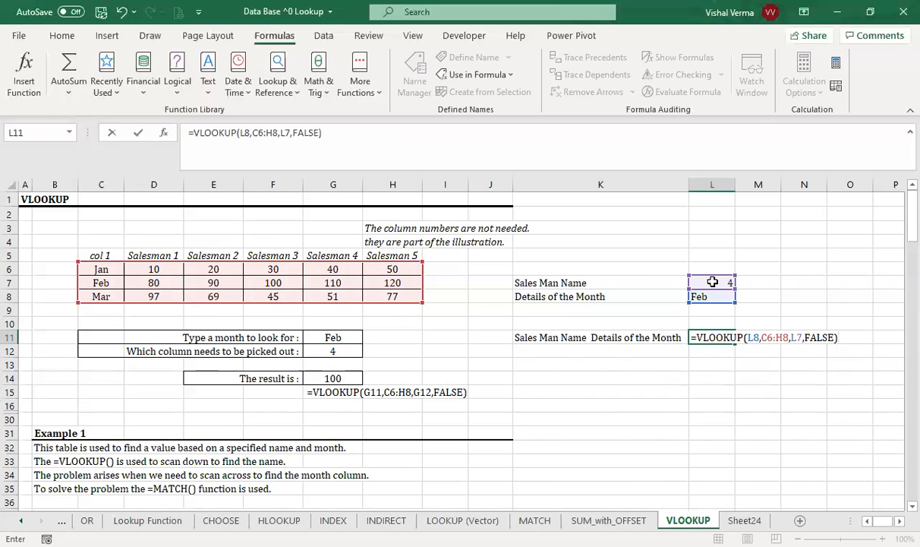
key("Return")
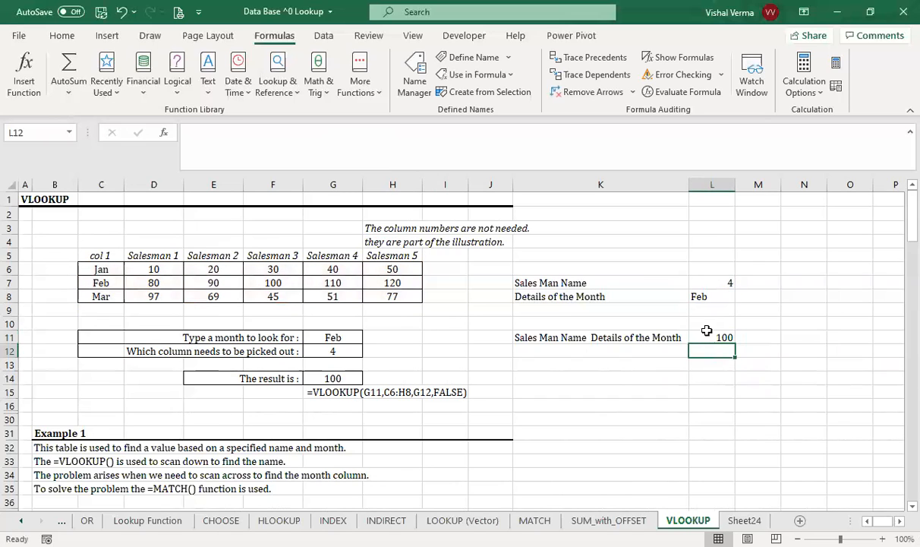
key("Up")
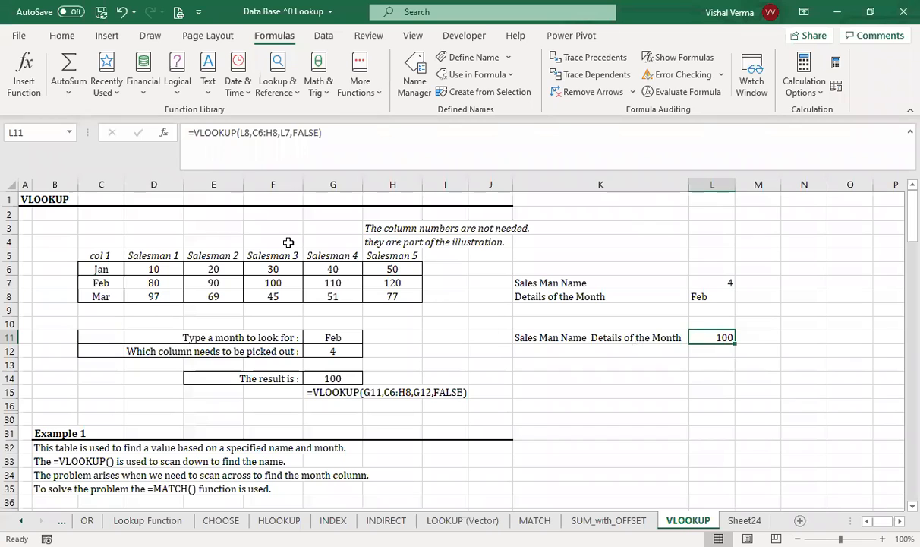
Add a helper formula =L7+1 in M7 beside the salesman number.
left_click(720, 283)
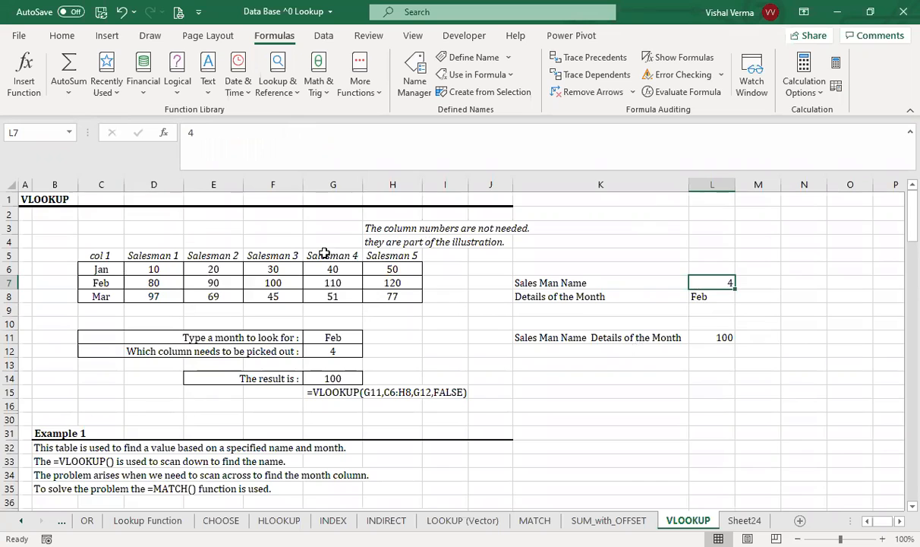
left_click(763, 283)
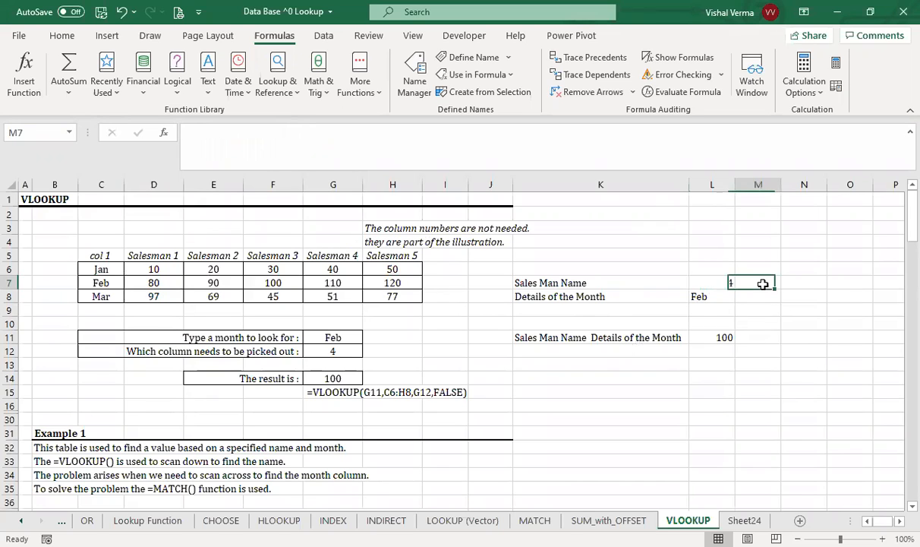
type("=")
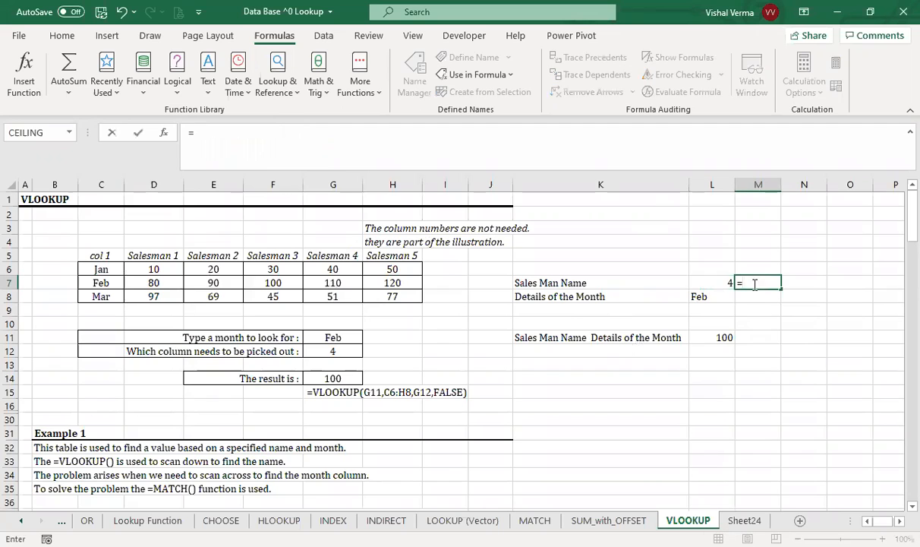
left_click(713, 281)
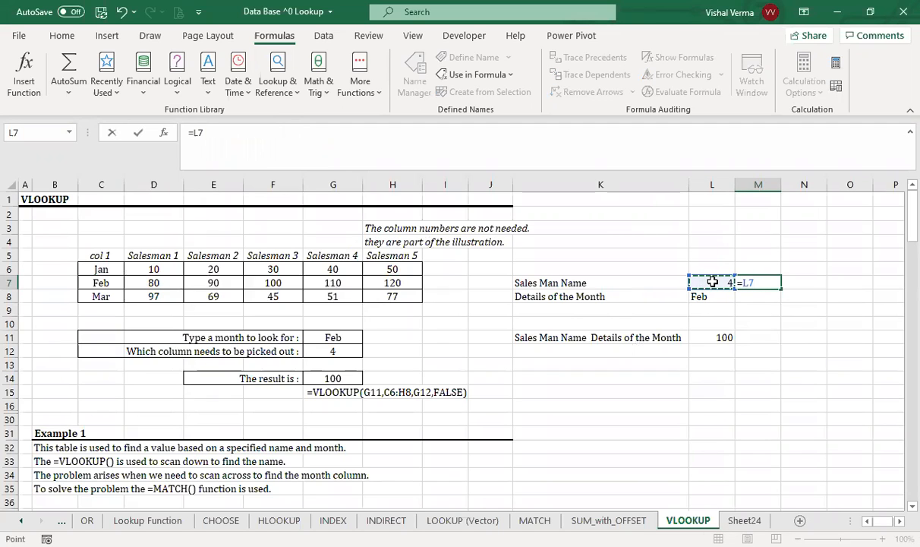
type("+1")
key("Return")
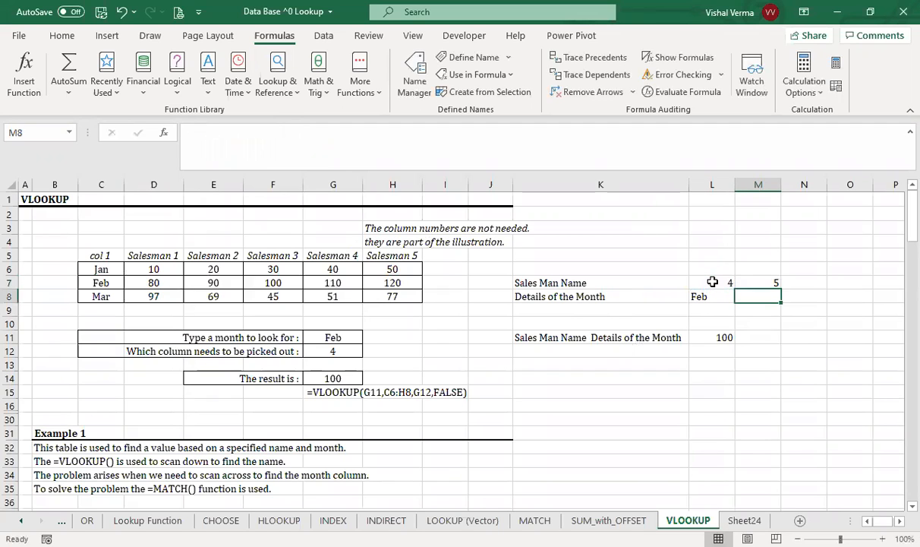
Try to replace the L7 column index in L11's VLOOKUP with the helper cell M7.
left_click(716, 338)
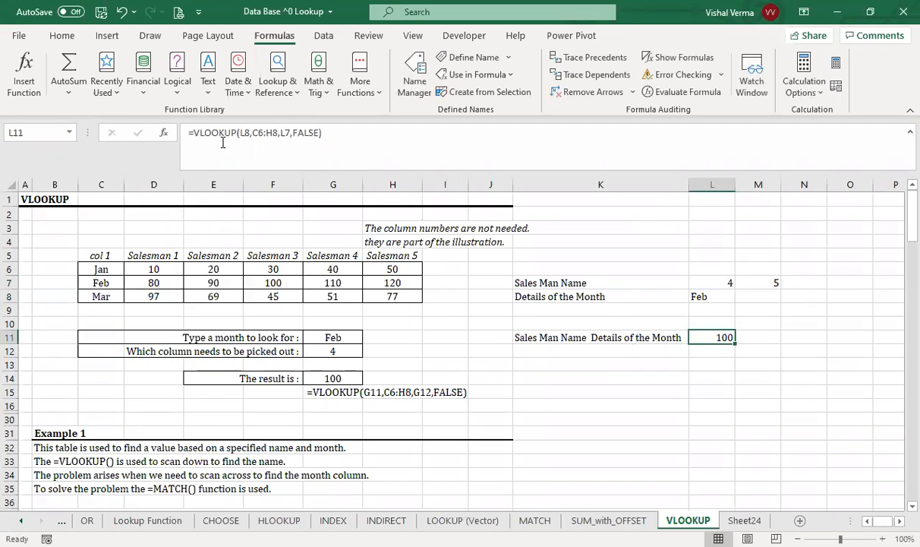
left_click(288, 132)
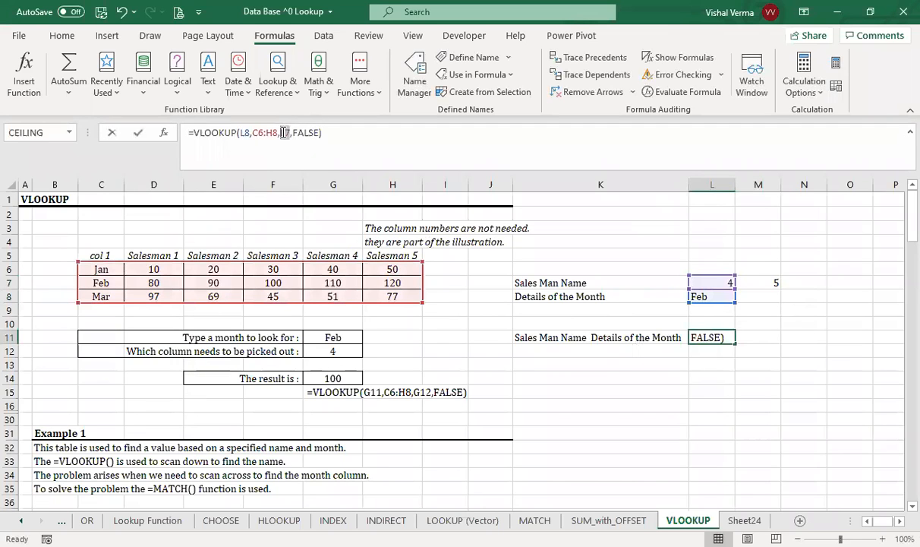
type("L")
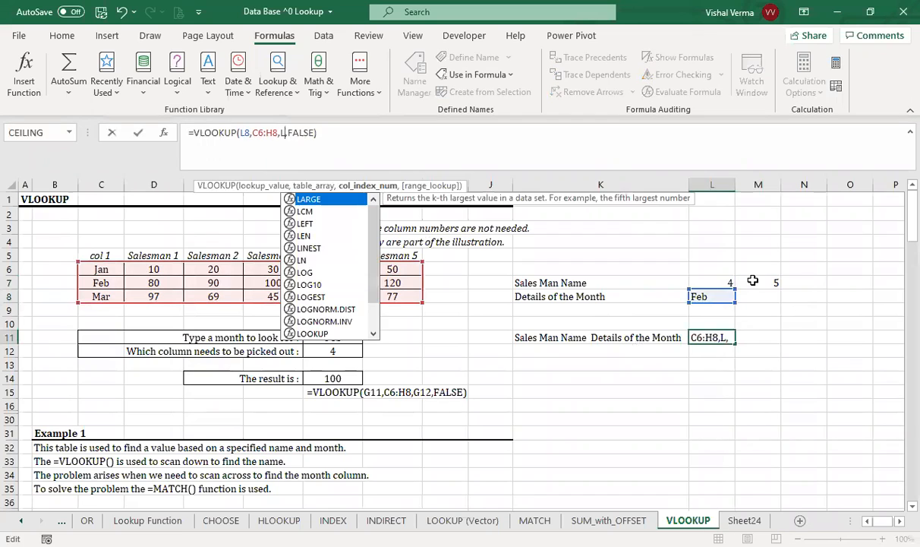
left_click(753, 283)
key("Return")
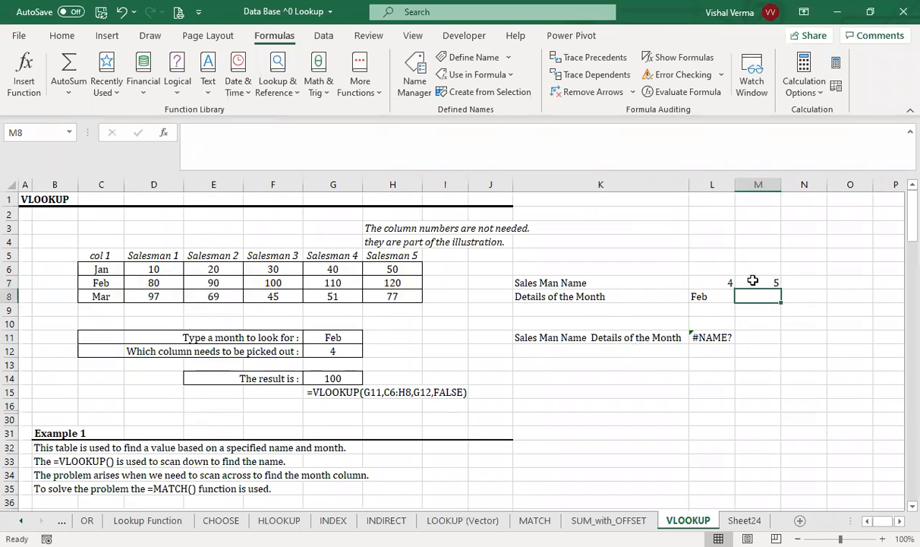
Correct L11's formula to =VLOOKUP(L8,C6:H8,M7,FALSE) so it uses the helper cell as column index.
left_click(701, 339)
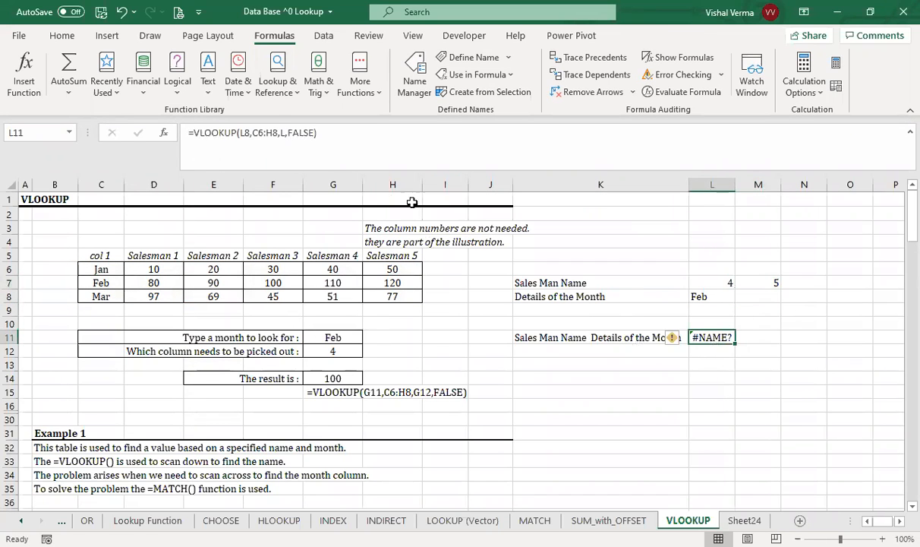
left_click(282, 134)
key("BackSpace")
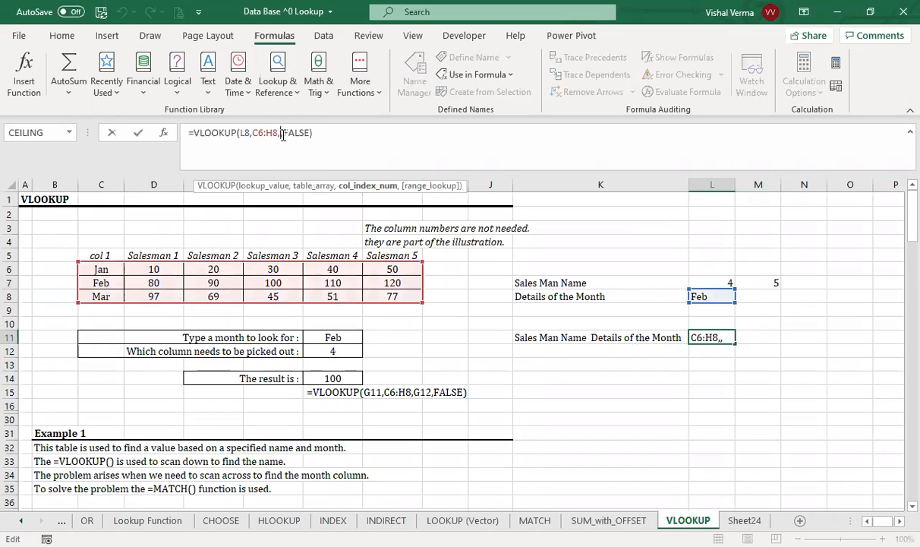
left_click(764, 282)
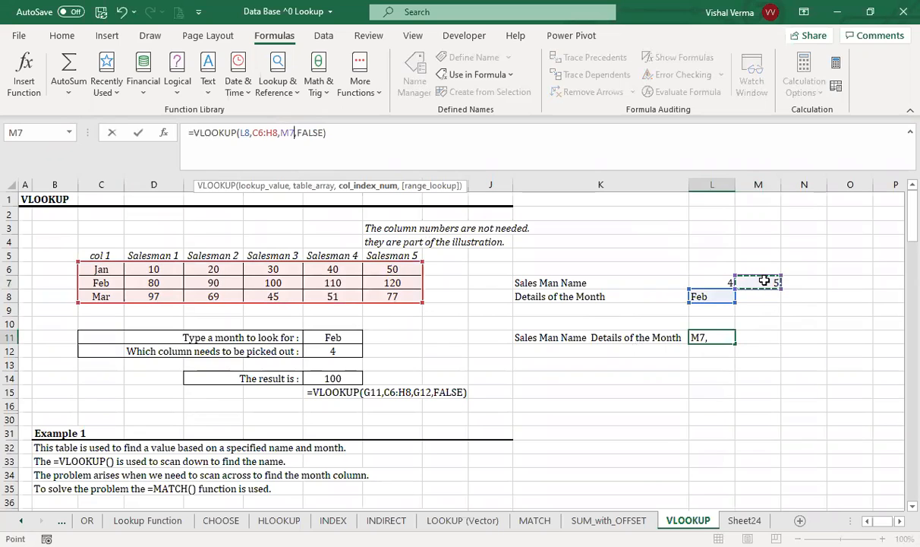
key("Return")
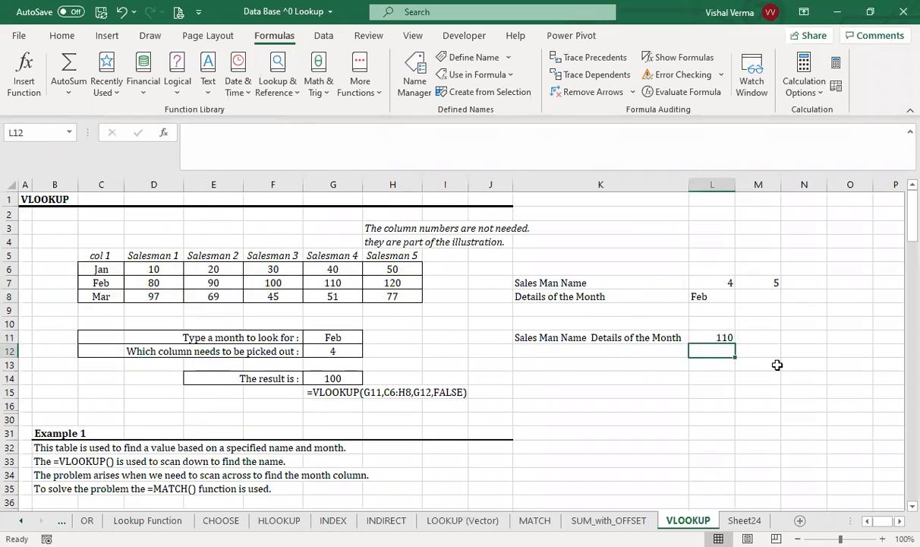
Hide the helper value in M7 by setting its font color to white.
left_click(802, 376)
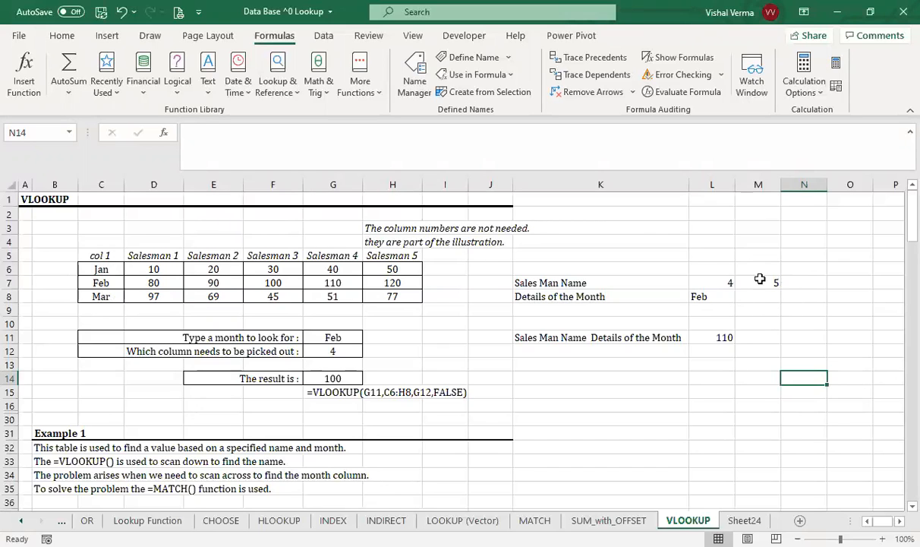
left_click(705, 282)
left_click(767, 282)
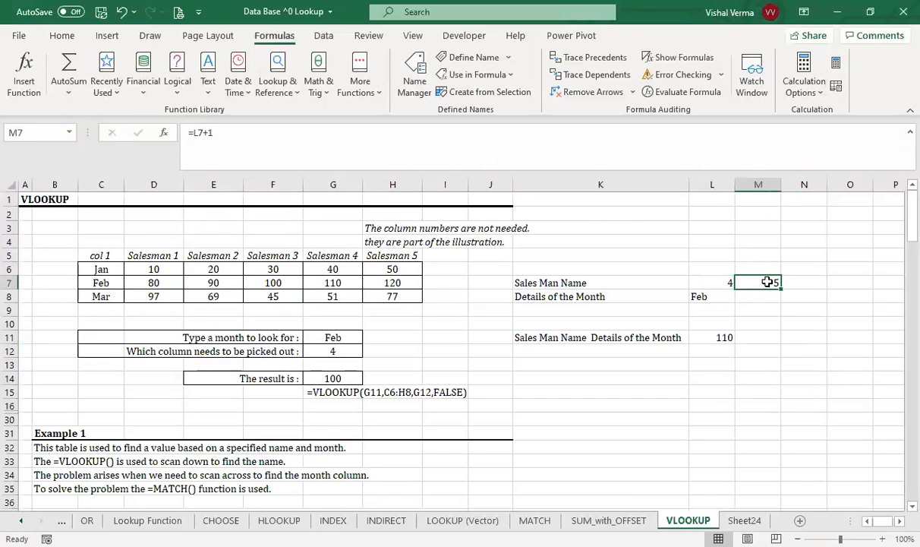
left_click(63, 36)
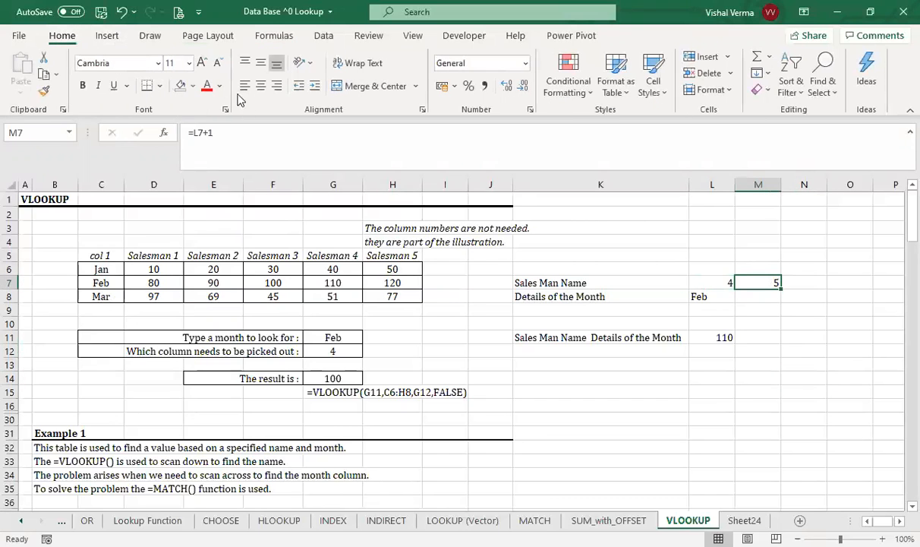
left_click(219, 86)
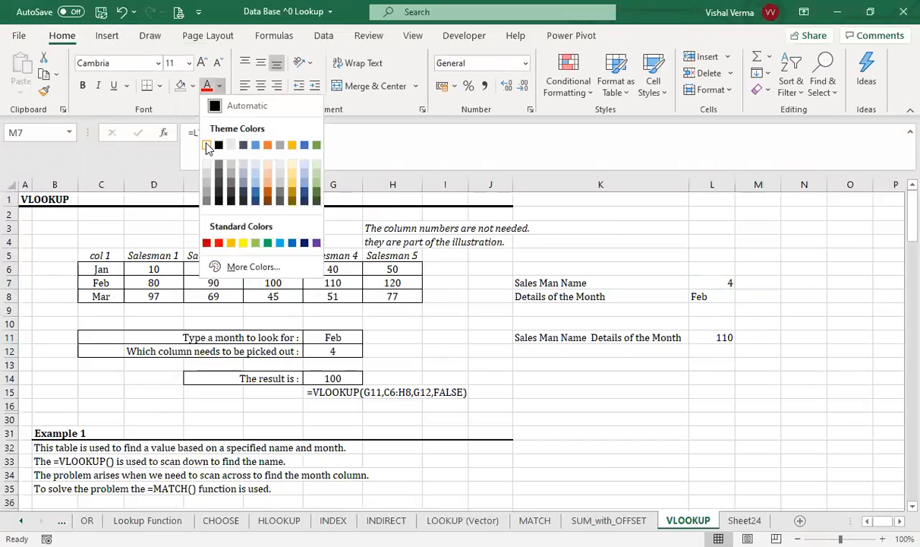
left_click(207, 146)
left_click(767, 366)
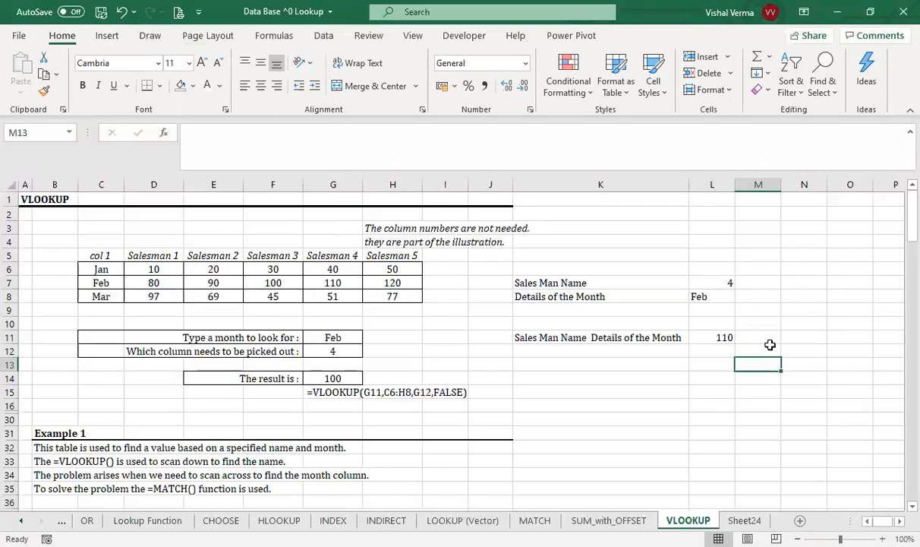
Change the salesman number in L7 to 5 to test the lookup.
left_click(721, 280)
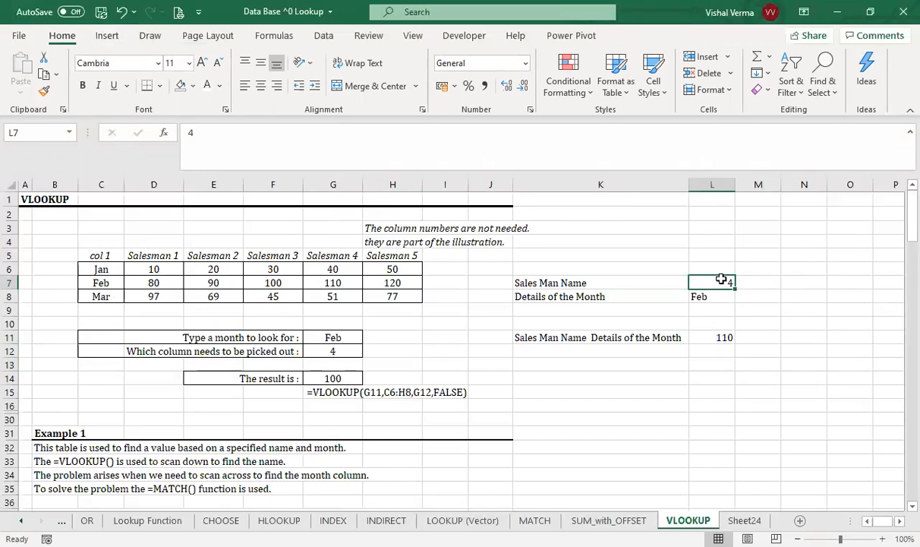
type("5")
key("Return")
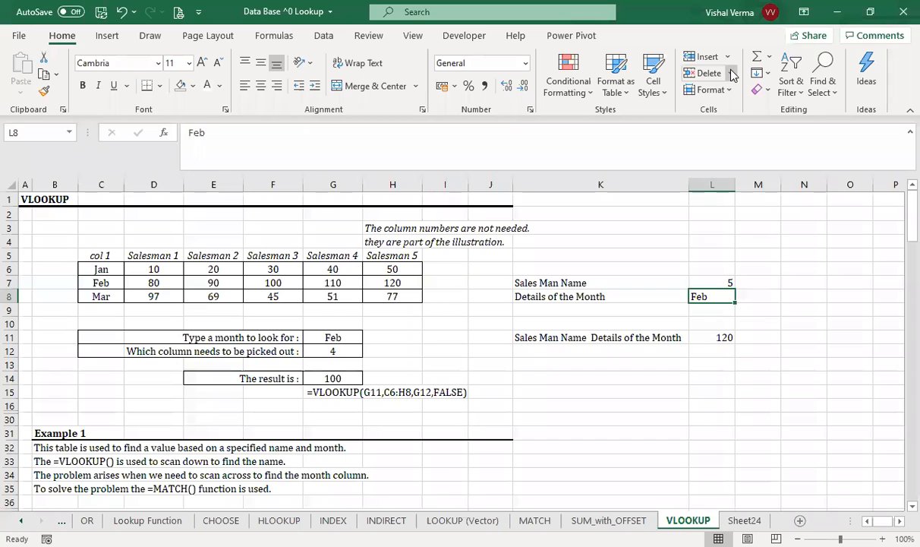
left_click(577, 419)
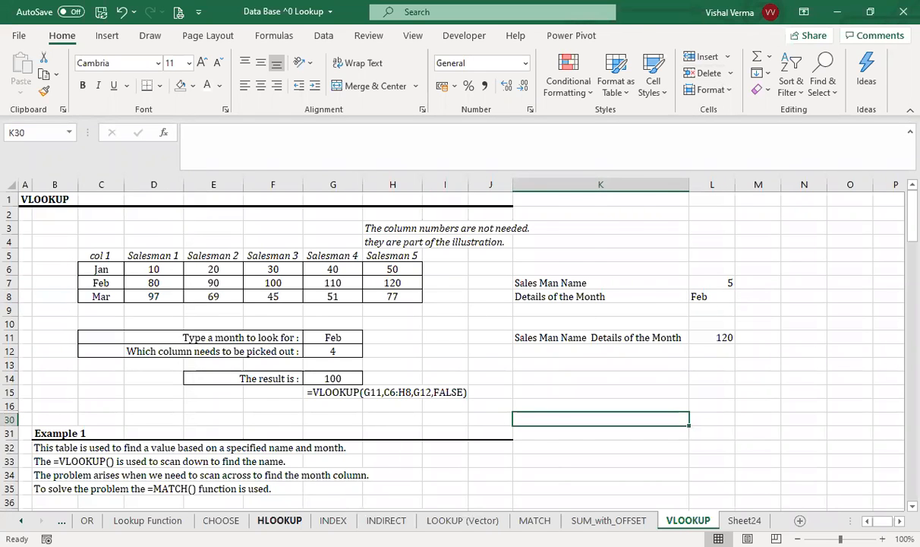
Compare the data layouts and example formulas on the HLOOKUP and VLOOKUP sheets, ending on the HLOOKUP sheet.
left_click(279, 520)
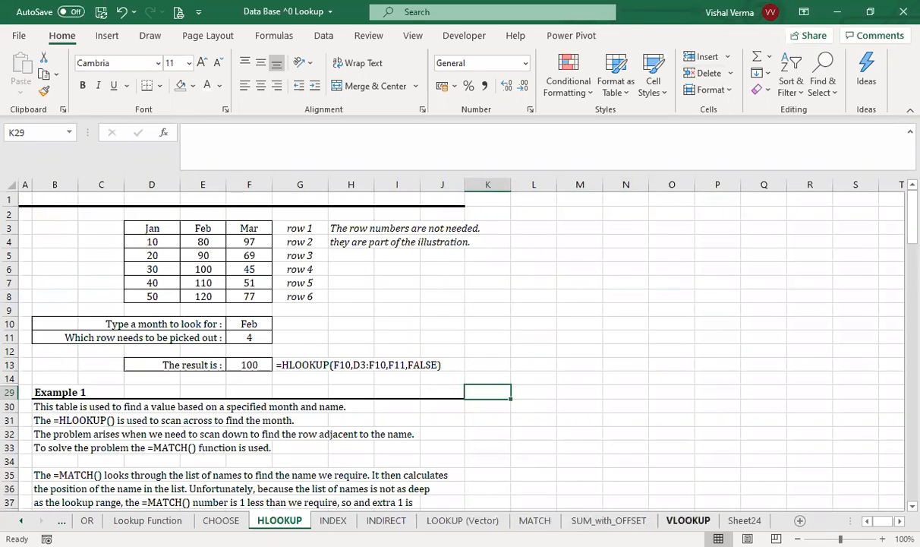
left_click(687, 520)
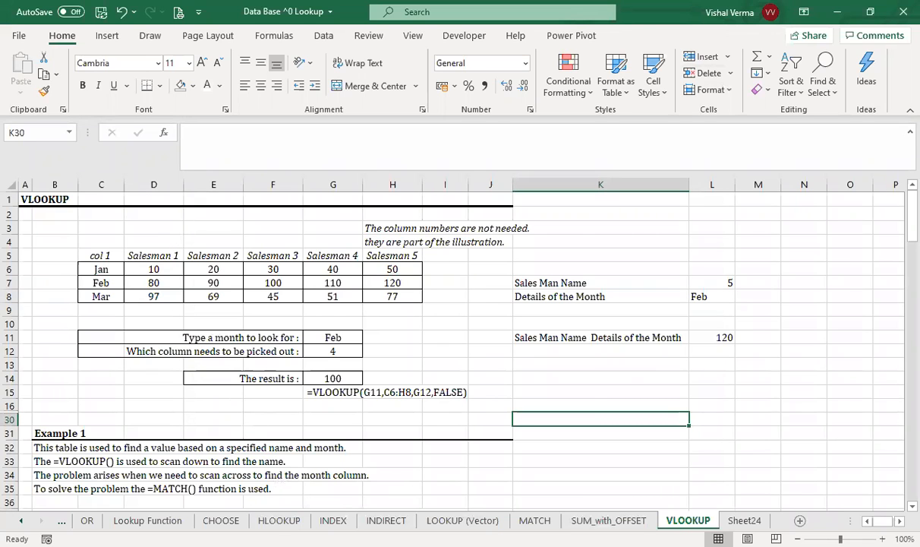
left_click(271, 521)
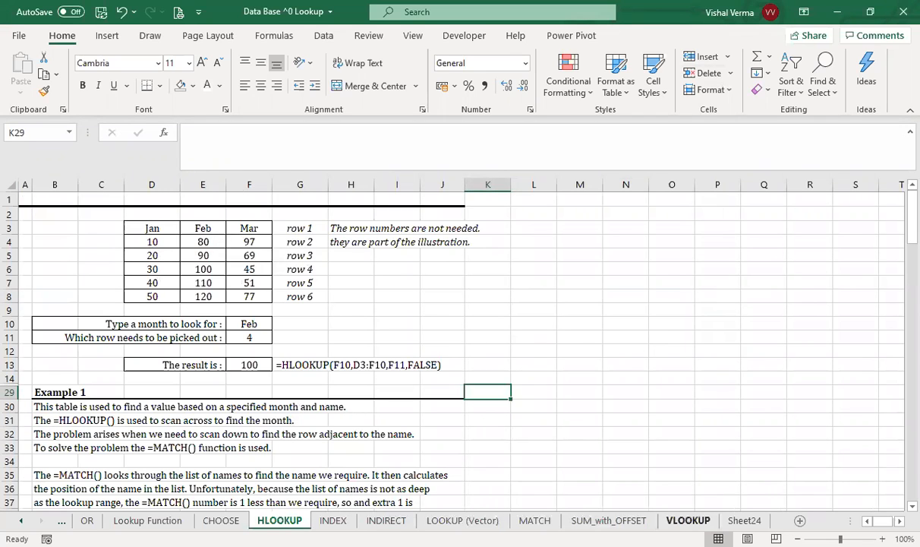
left_click(688, 521)
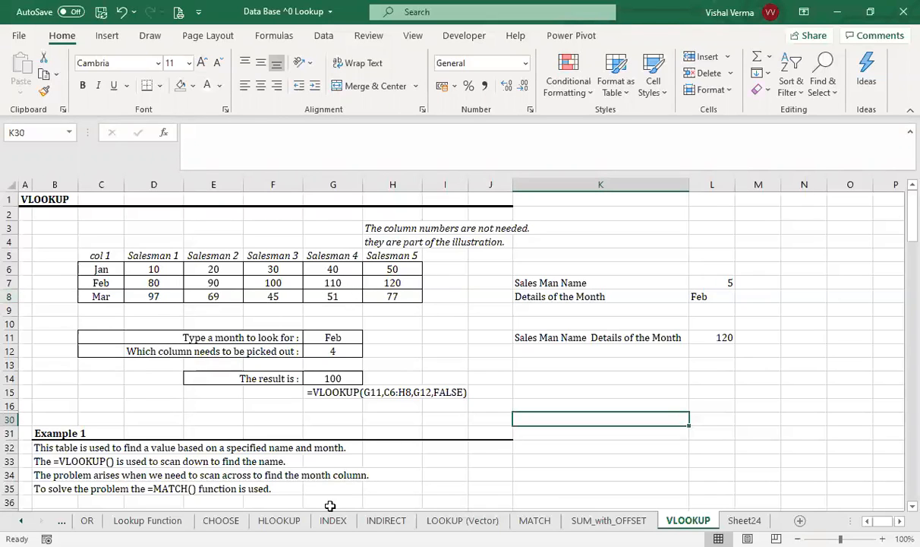
left_click(279, 521)
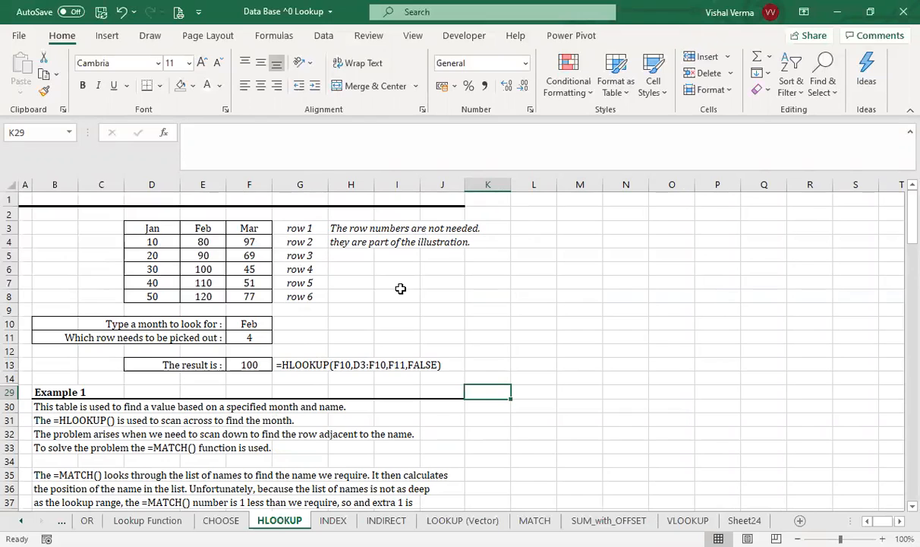
left_click(583, 267)
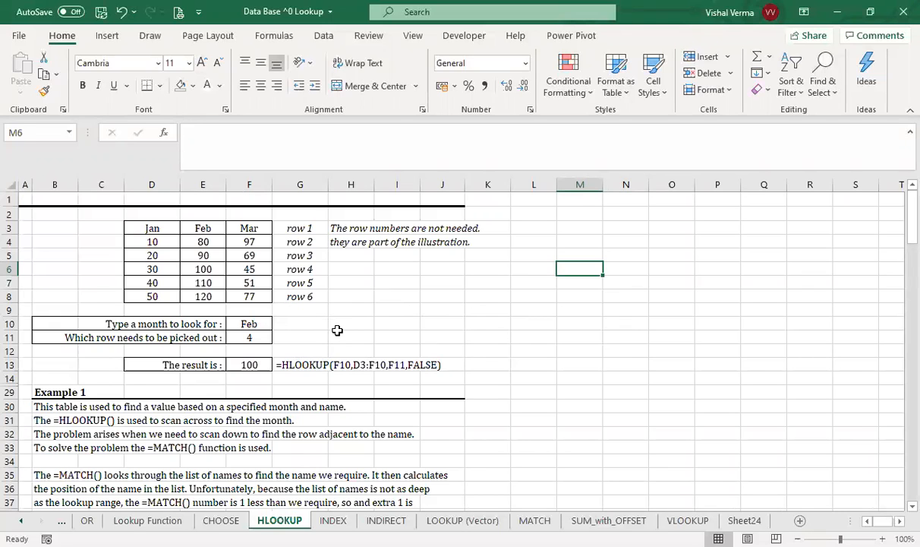
Start an HLOOKUP formula in H10 with F10 as the lookup value and D3:F8 as the table array.
left_click(359, 322)
type("=")
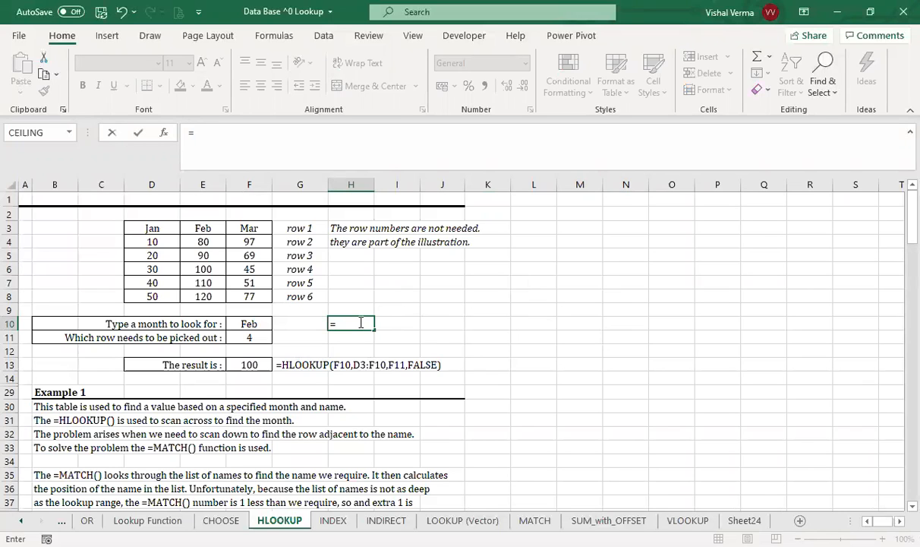
type("h")
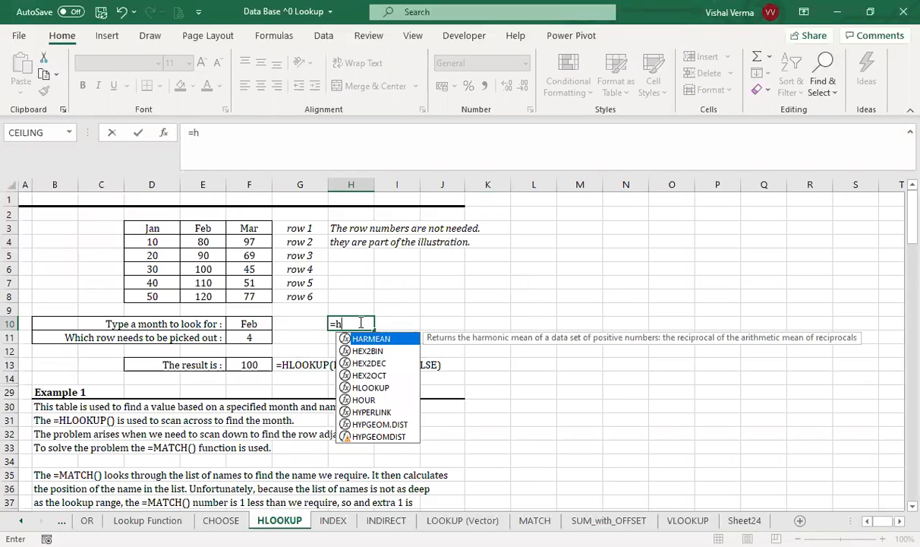
type("l")
key("Tab")
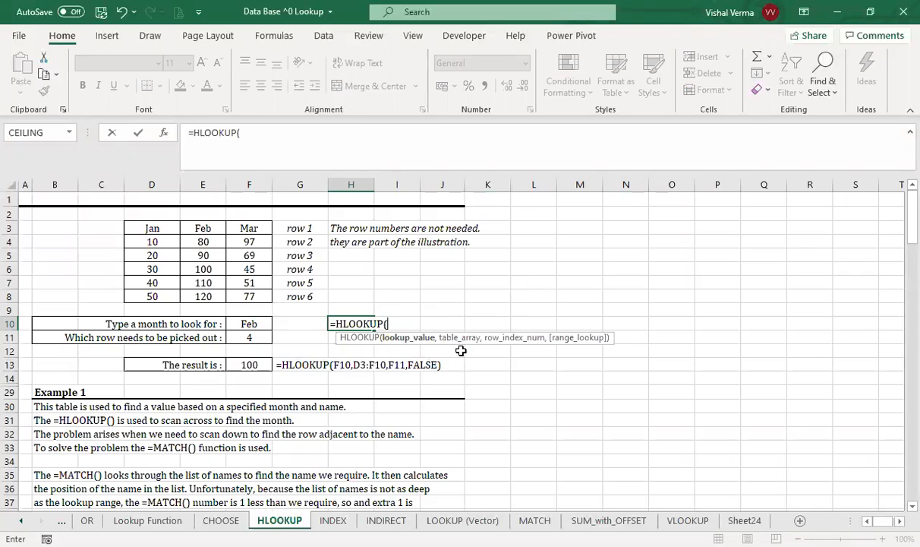
left_click(254, 325)
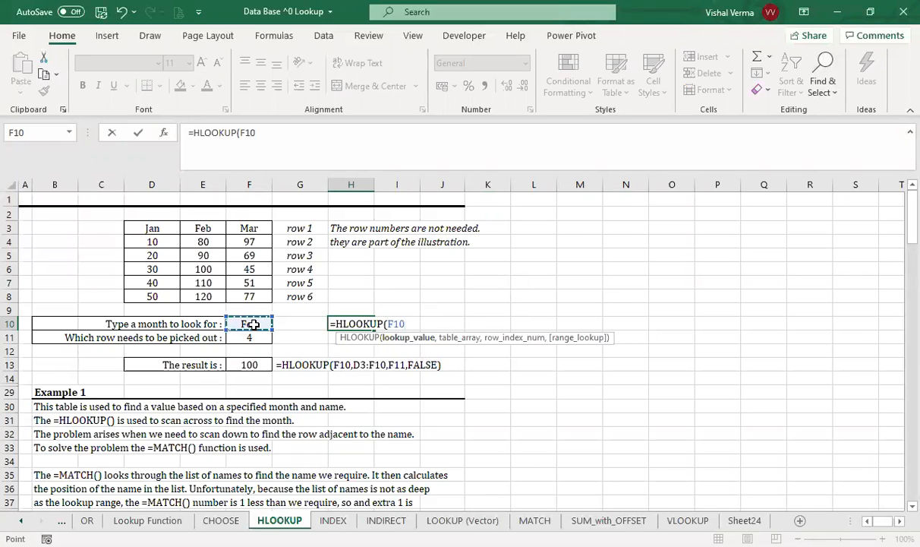
type(",")
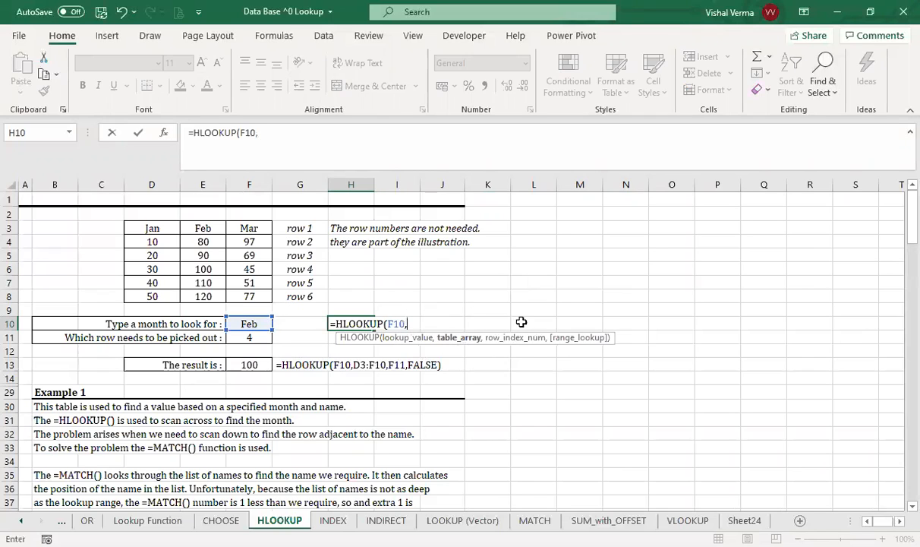
left_click(152, 229)
left_click_drag(153, 229, 251, 304)
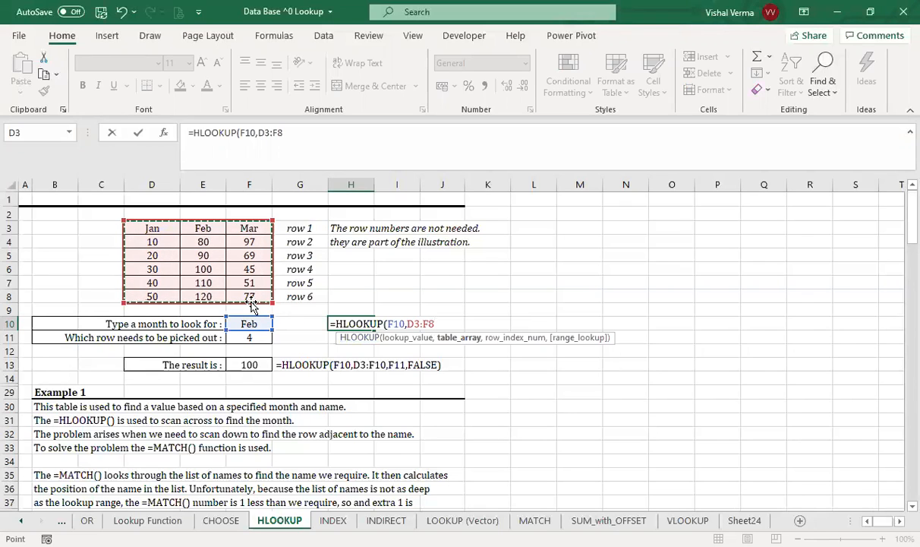
type(",")
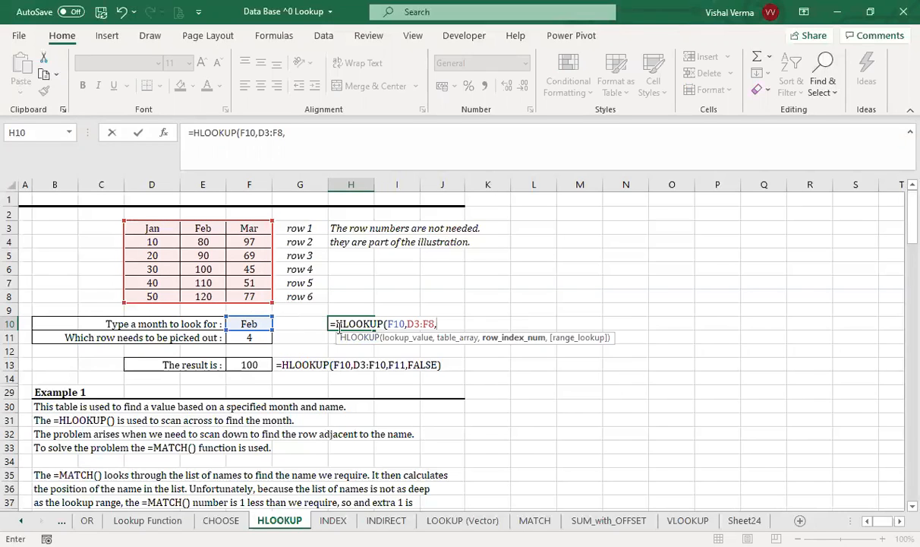
Complete H10's HLOOKUP with F11 as the row index and FALSE for an exact match.
left_click(257, 337)
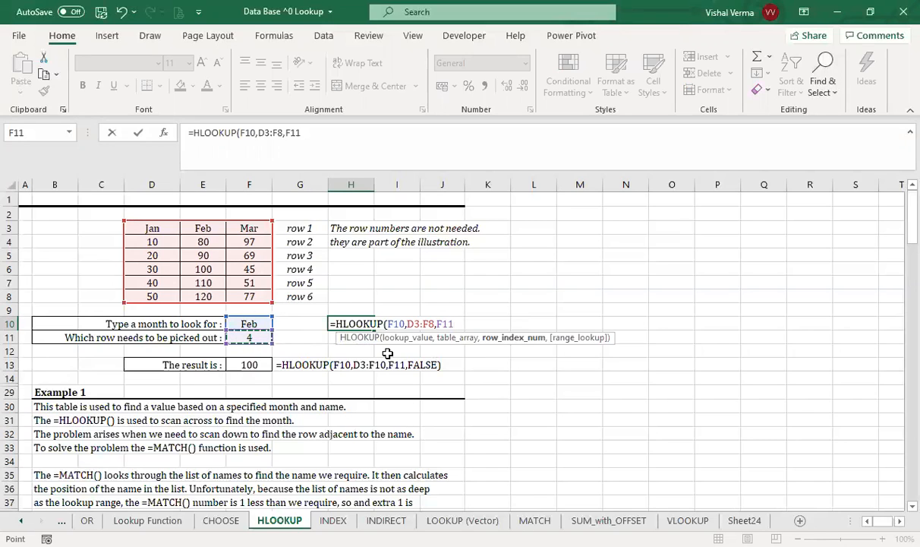
type(",")
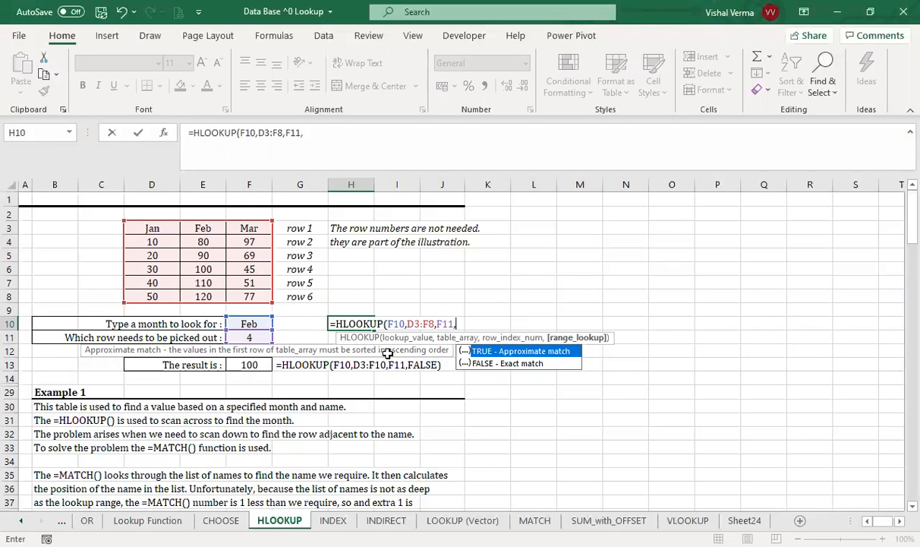
key("Down")
key("Tab")
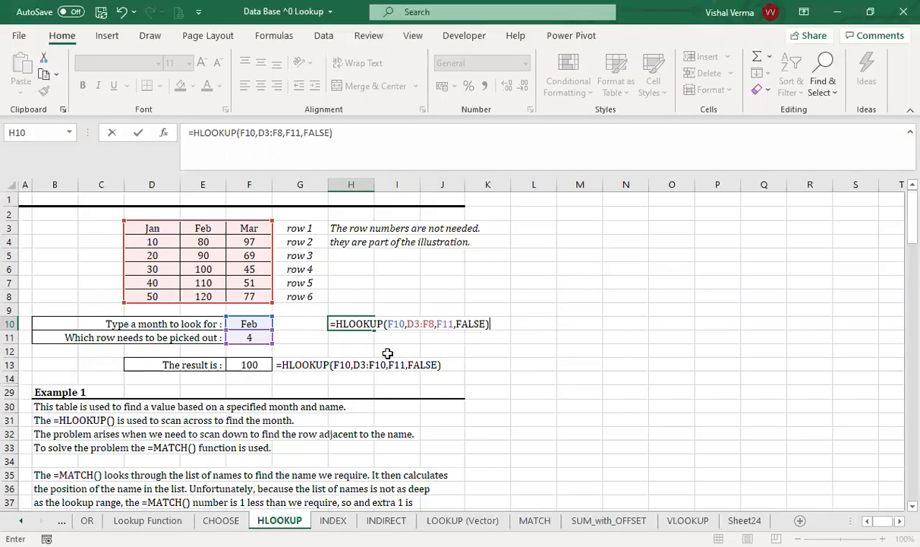
key("Return")
left_click(351, 324)
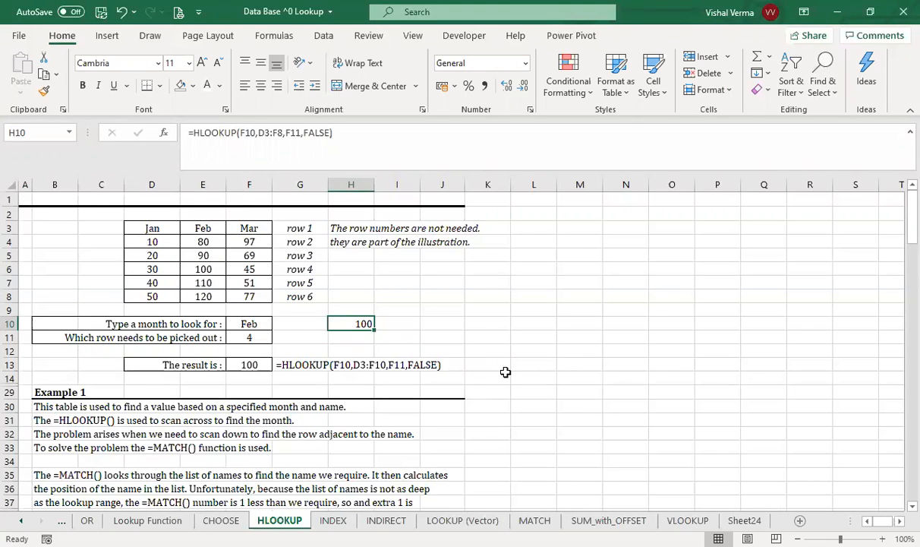
Open the MATCH sheet and inspect the existing formula in M11.
scroll(505, 372, "down", 4)
scroll(505, 371, "up", 4)
left_click(534, 520)
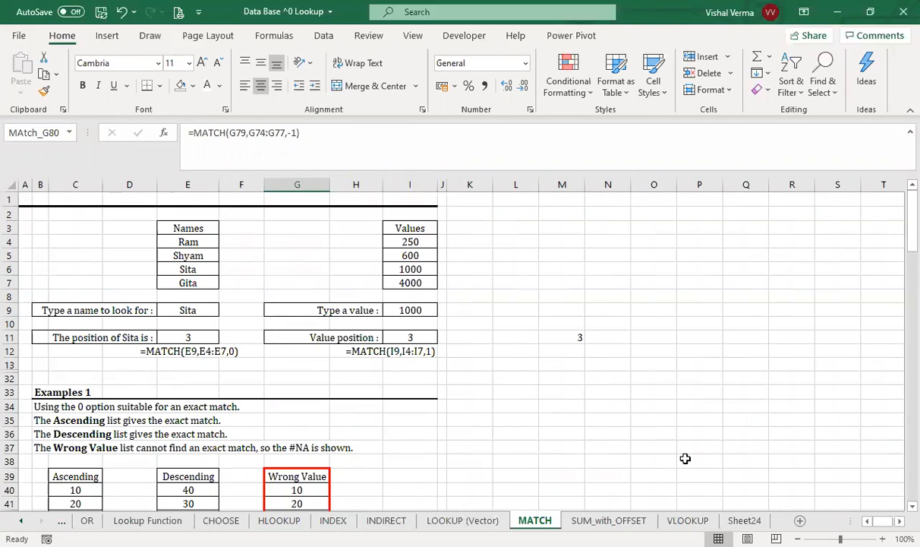
left_click(574, 337)
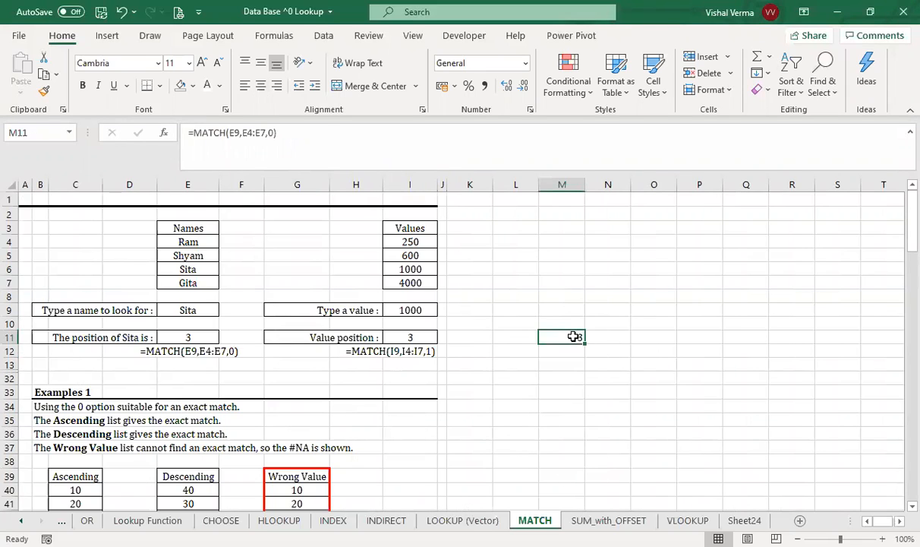
left_click(575, 420)
left_click(566, 350)
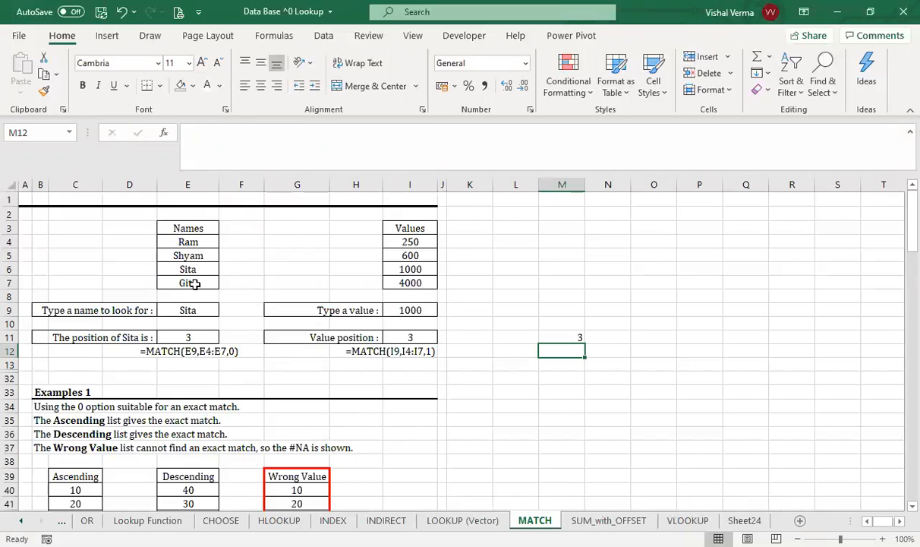
Enter =MATCH(E9,E4:E7,0) in M8 to find the position of the name from E9 in the Names list.
left_click(565, 303)
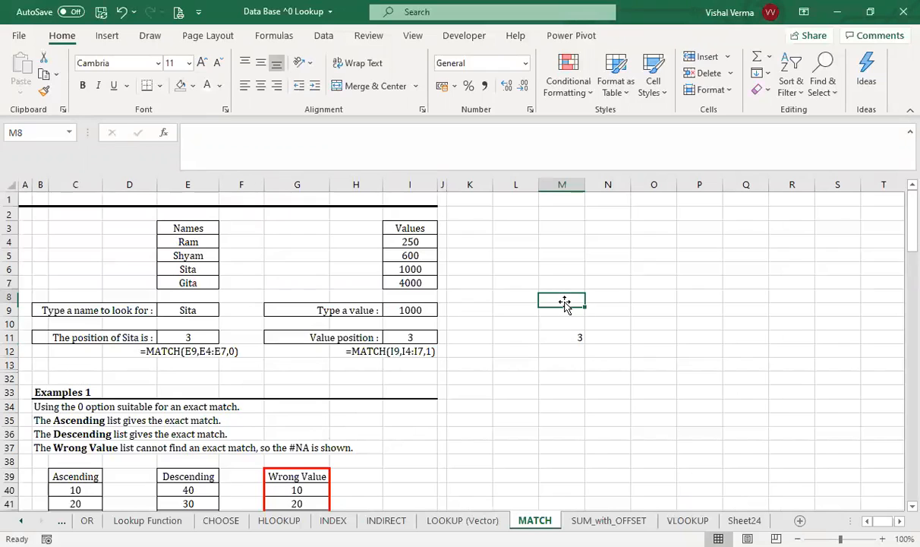
type("=")
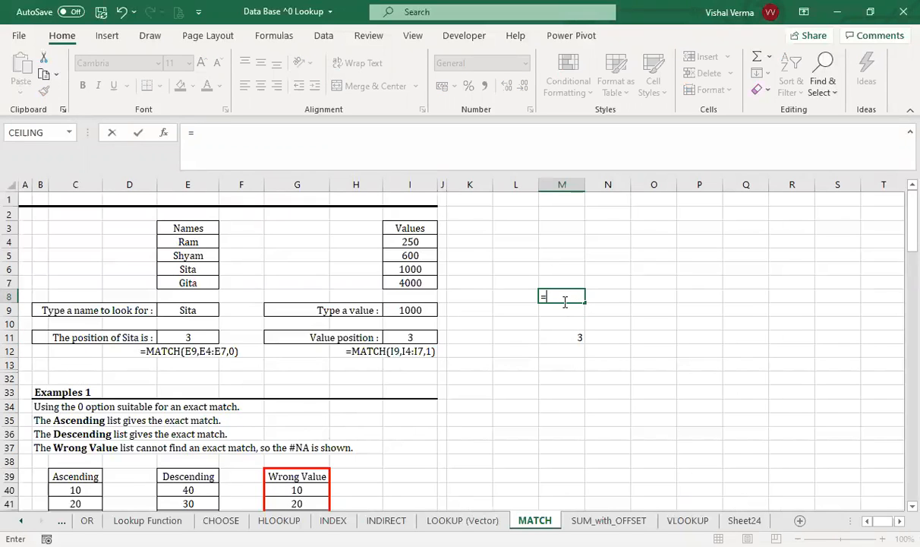
type("MATCH(")
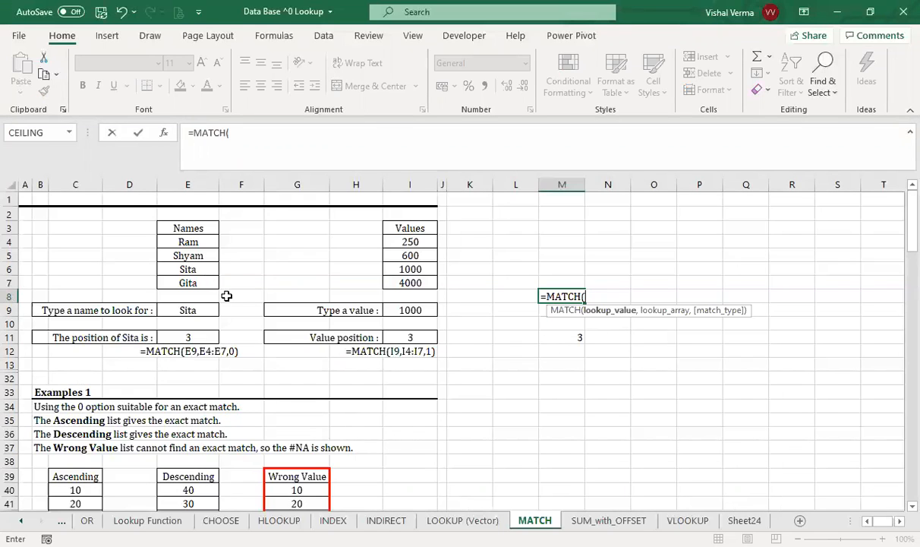
left_click(206, 310)
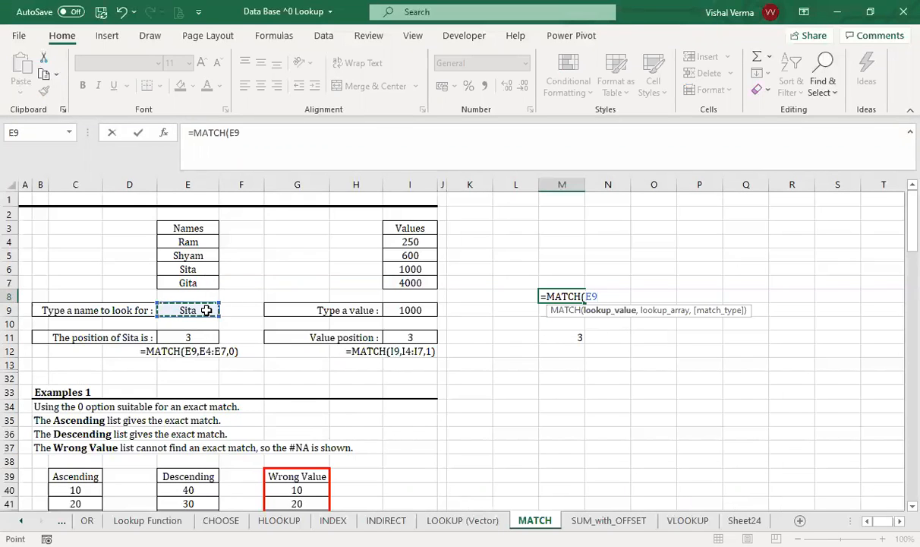
type(",")
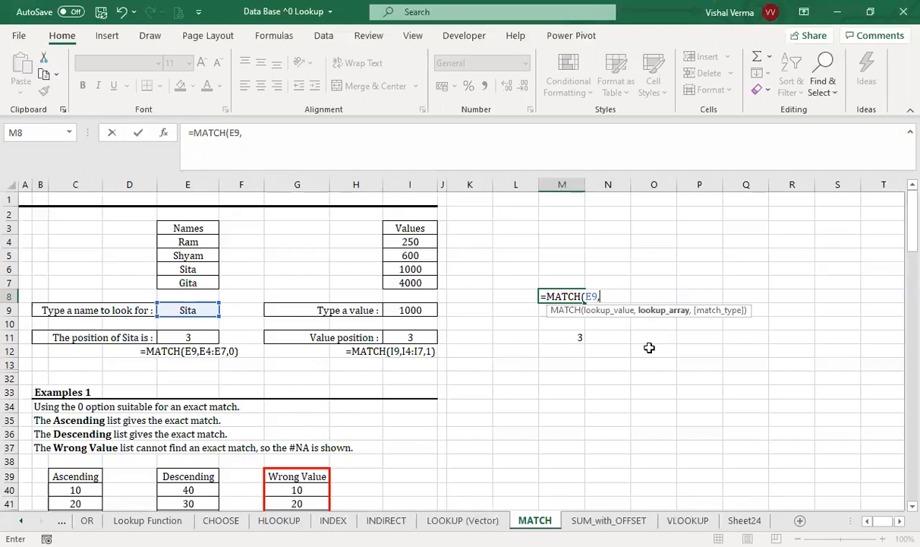
left_click(189, 242)
left_click_drag(194, 255, 195, 281)
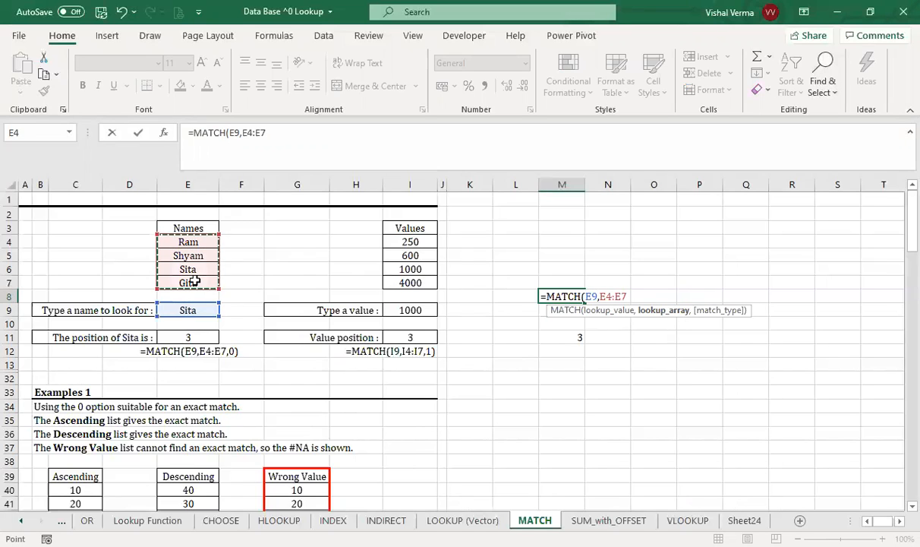
type(",")
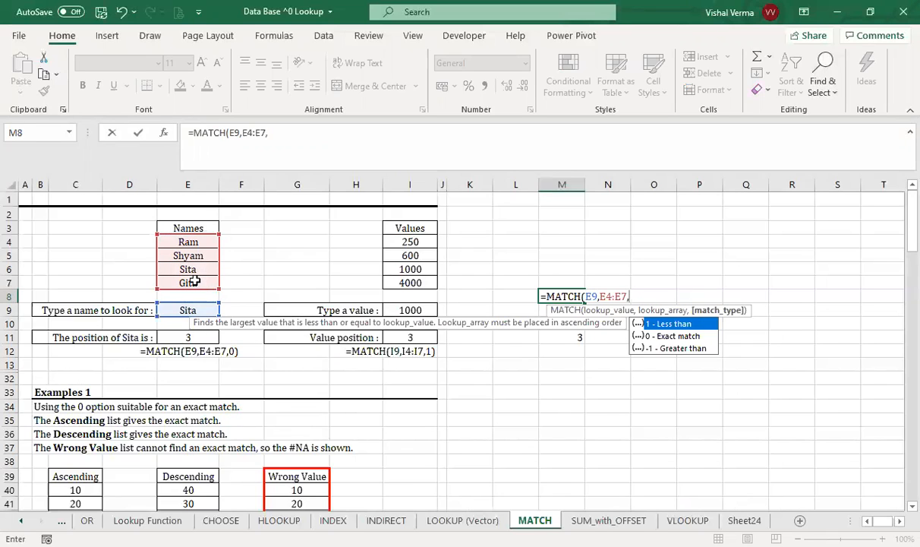
key("Down")
key("Tab")
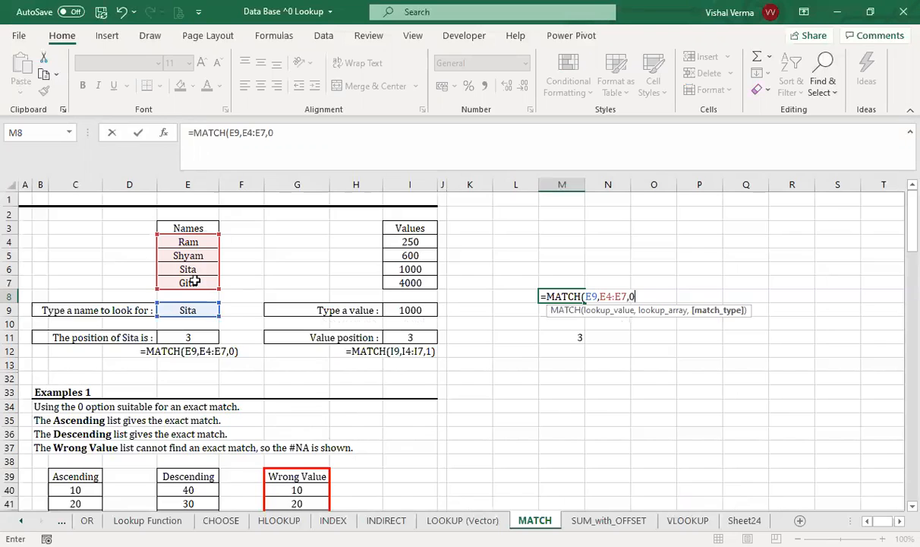
key("Return")
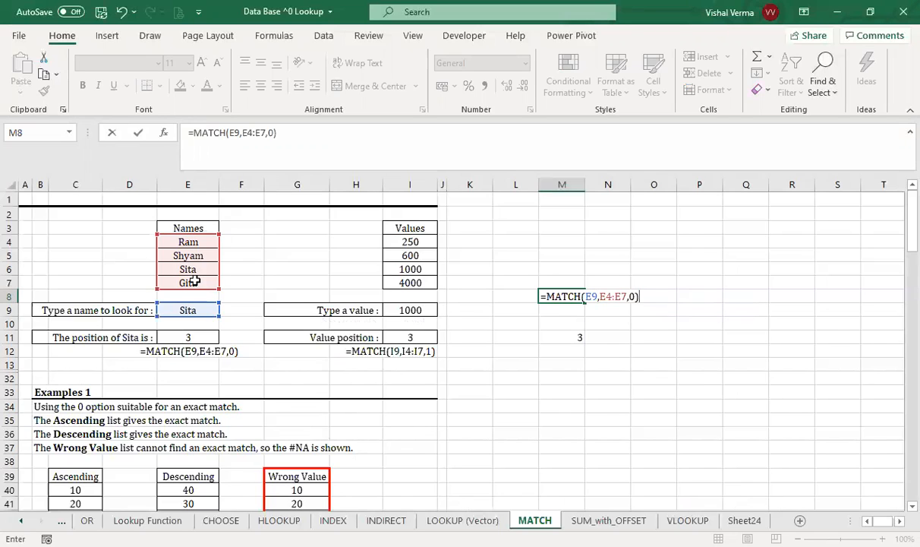
left_click(579, 296)
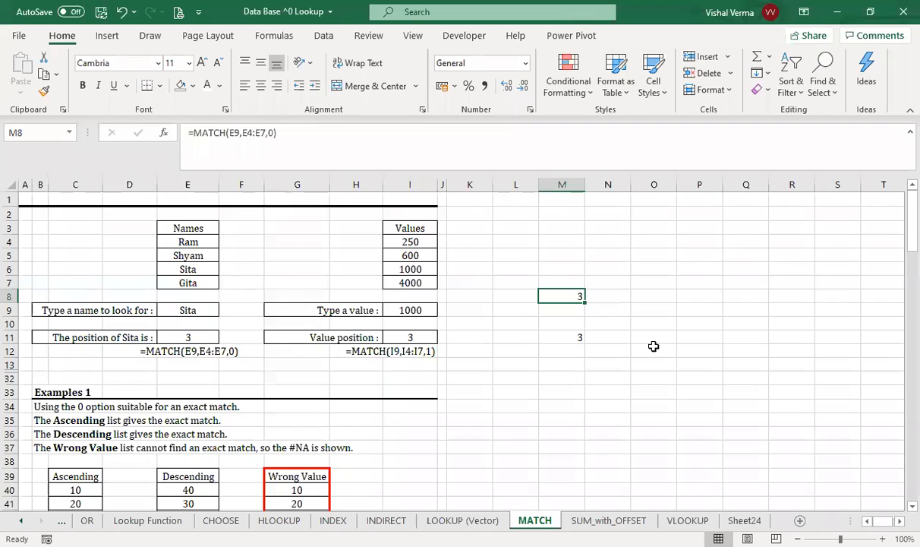
Go to the bus-size table of Example 4 on the MATCH sheet and select the empty cell L96.
scroll(653, 346, "down", 17)
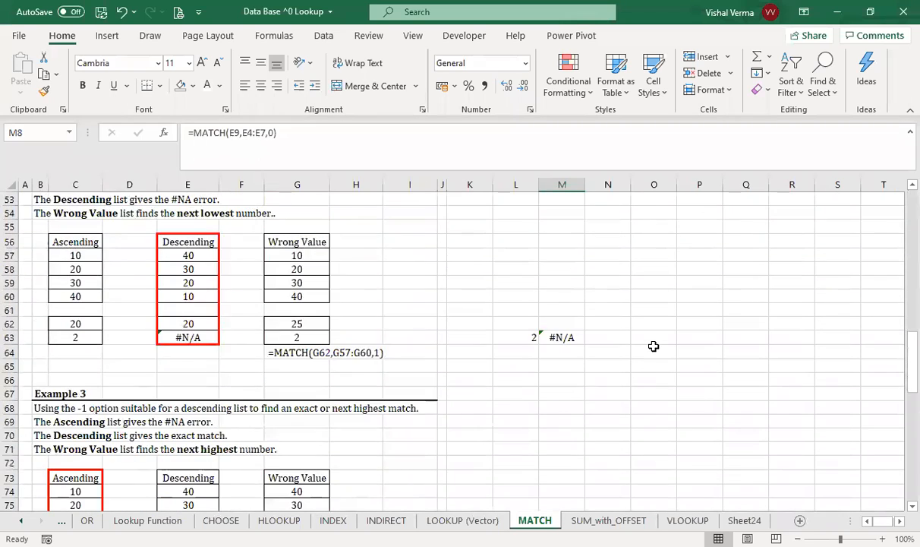
scroll(653, 346, "down", 2)
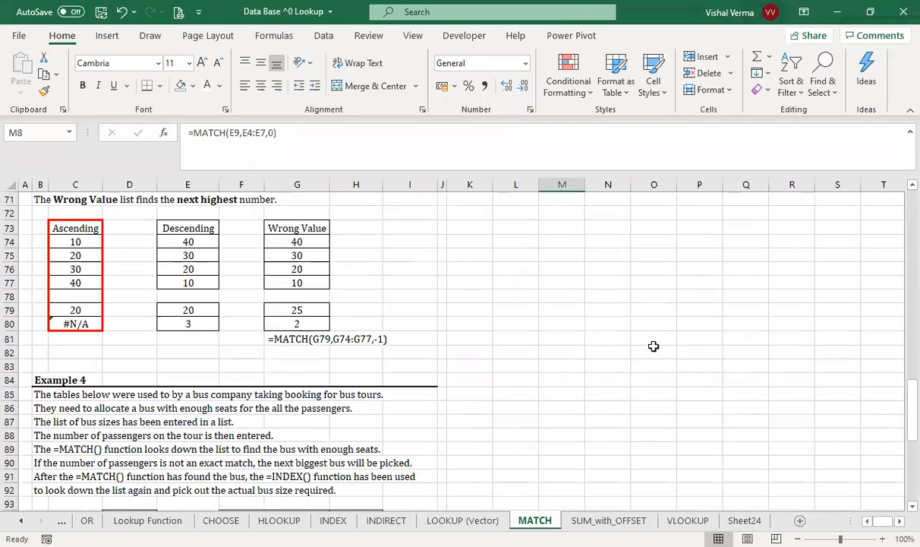
scroll(653, 347, "down", 5)
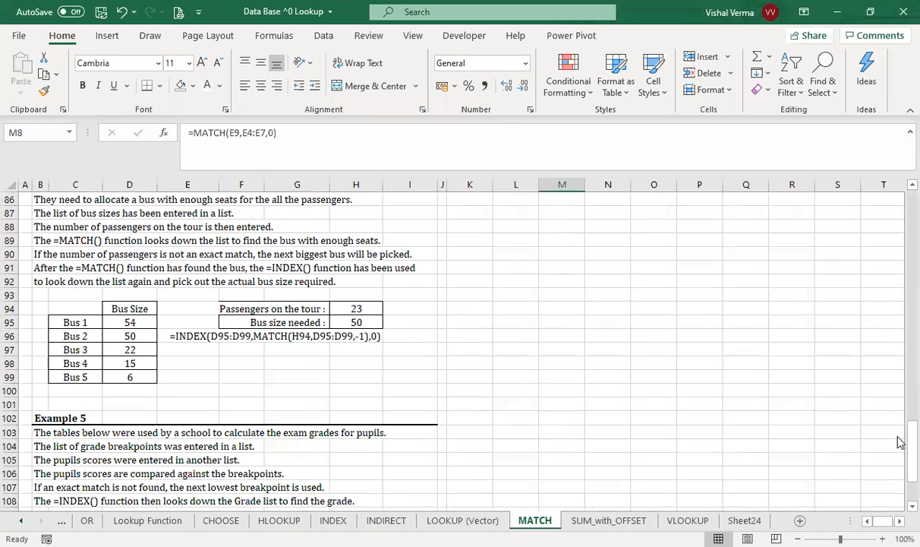
left_click_drag(900, 451, 904, 439)
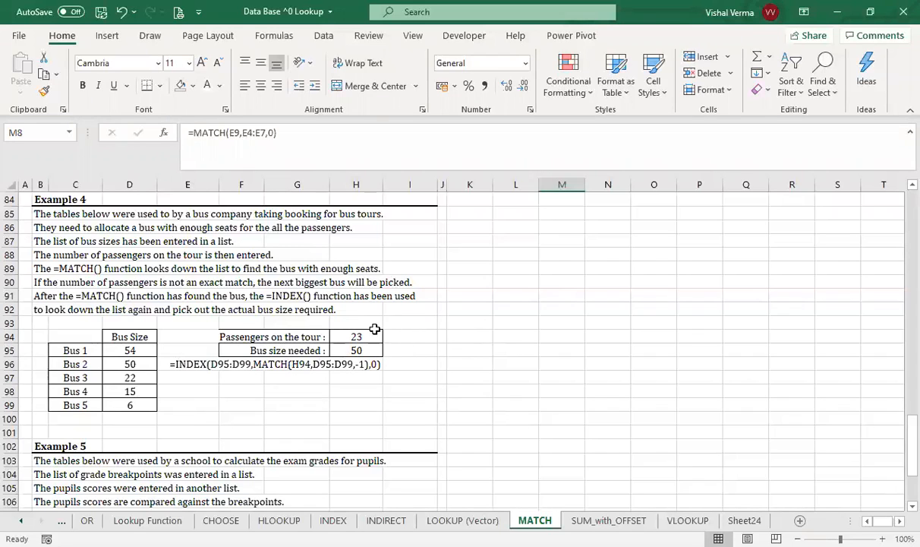
left_click(515, 362)
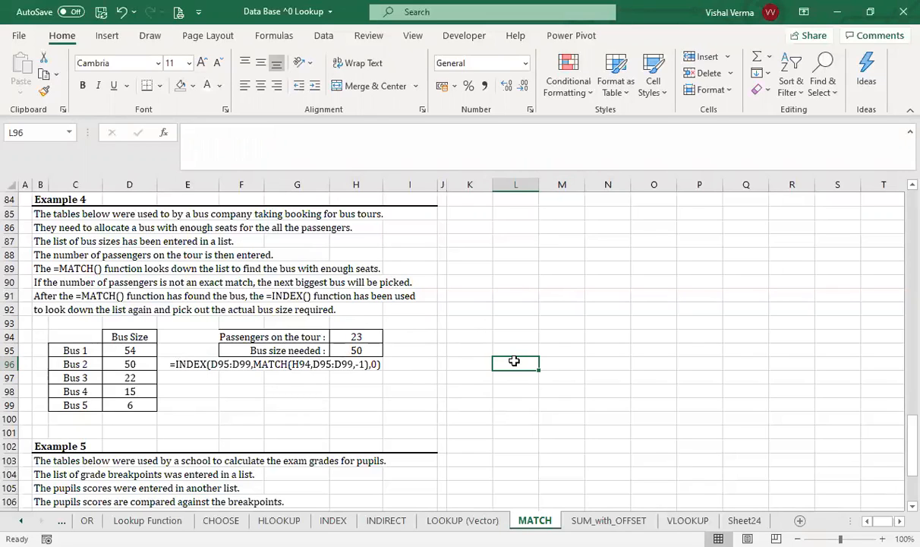
Begin a MATCH formula in L96 with H94 as the lookup value and the bus sizes D95:D99 as the lookup array.
type("=")
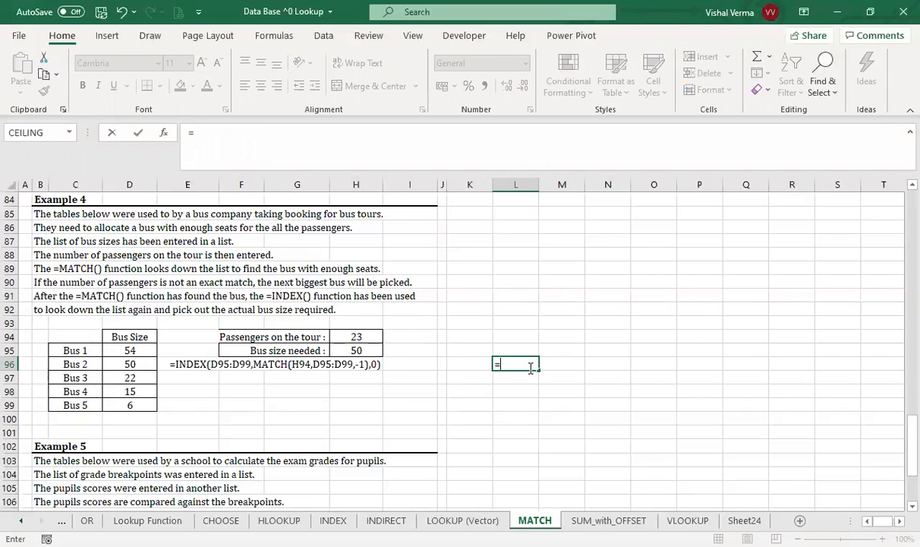
type("MATCH(")
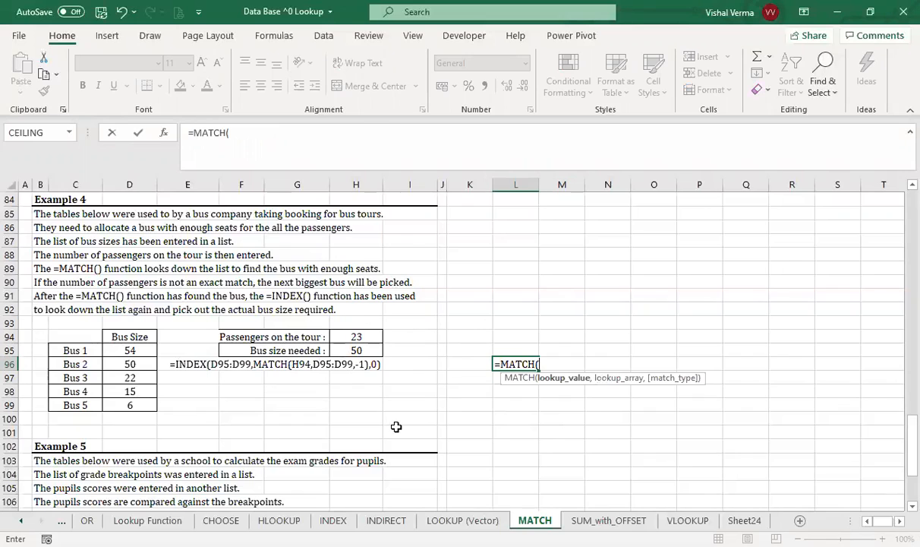
left_click(356, 337)
type(",")
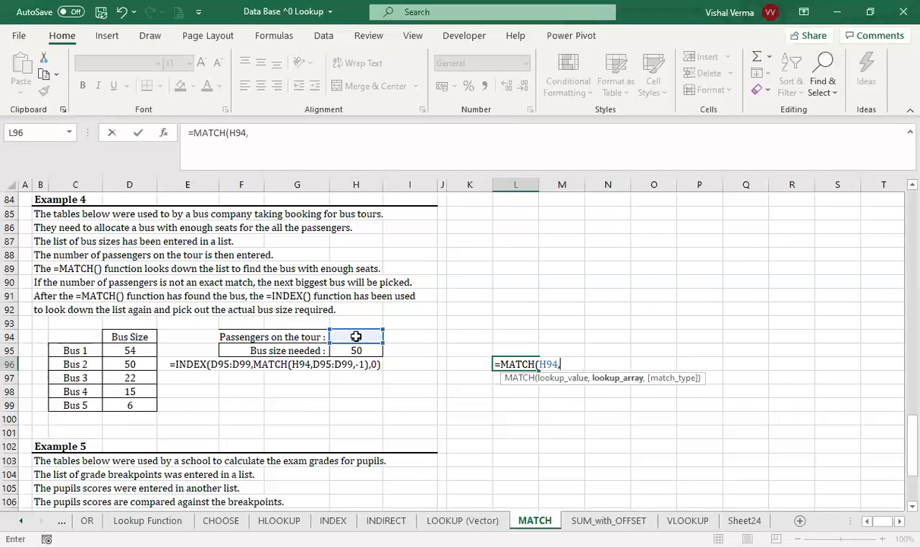
left_click(131, 368)
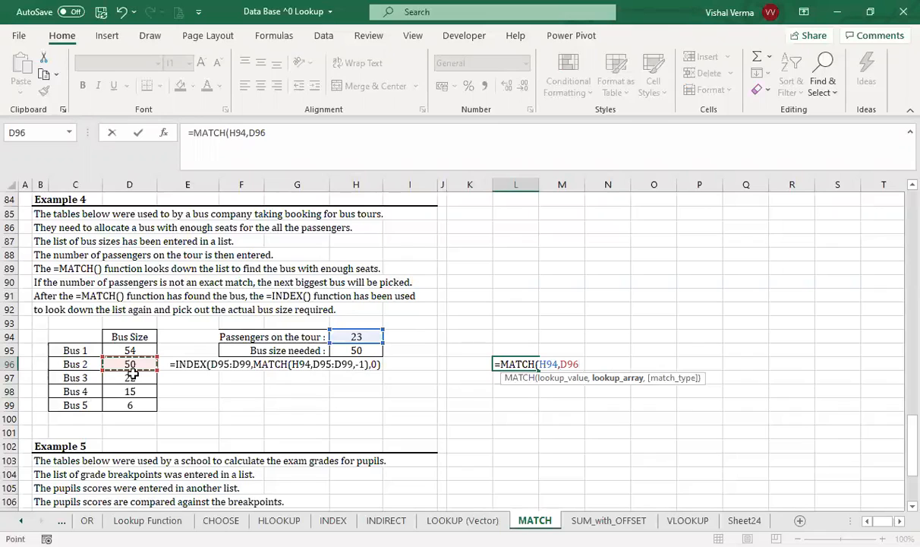
left_click_drag(133, 372, 138, 406)
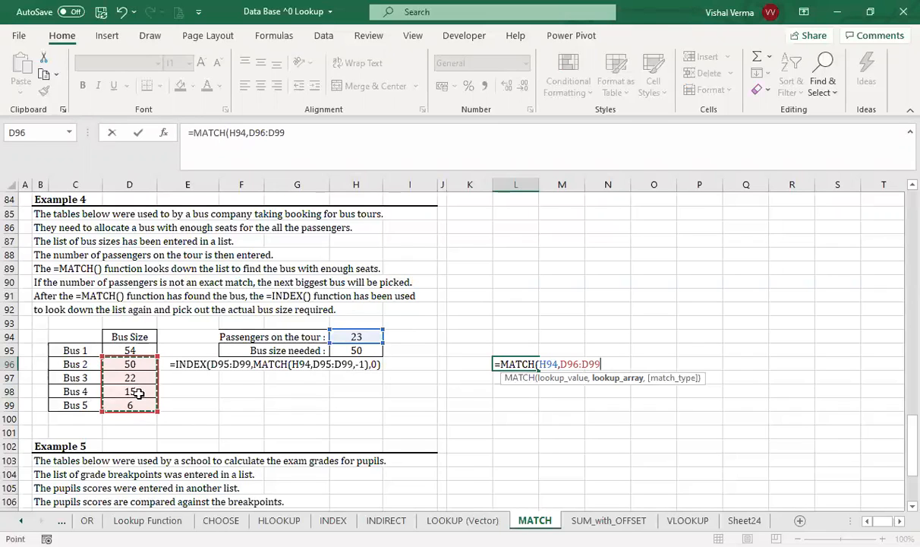
left_click_drag(138, 350, 140, 404)
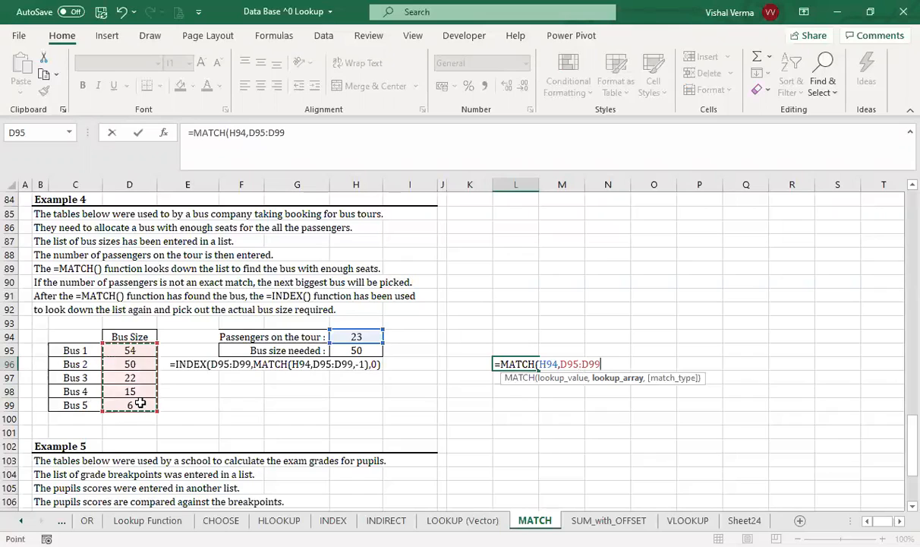
type(",")
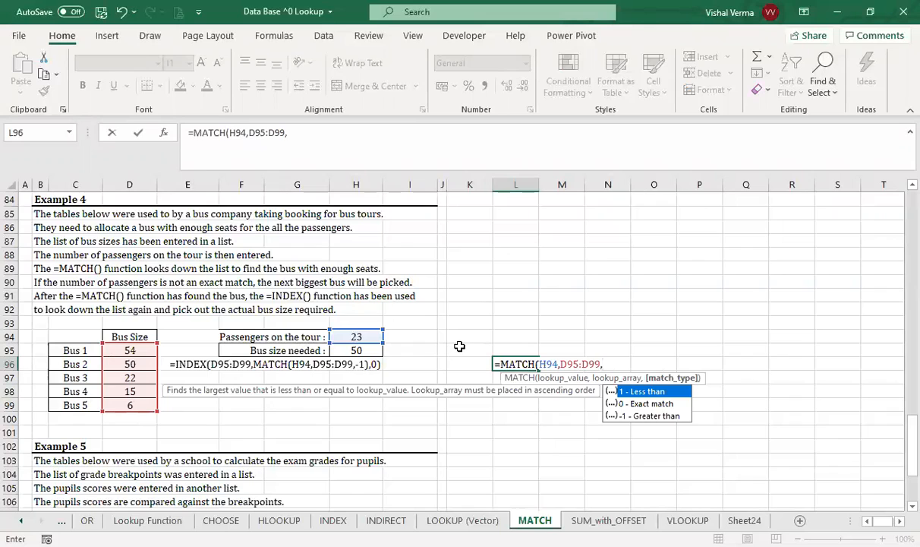
Complete L96's MATCH formula with match type -1 (Greater than) and select the cell to review it.
key("Down")
key("Down")
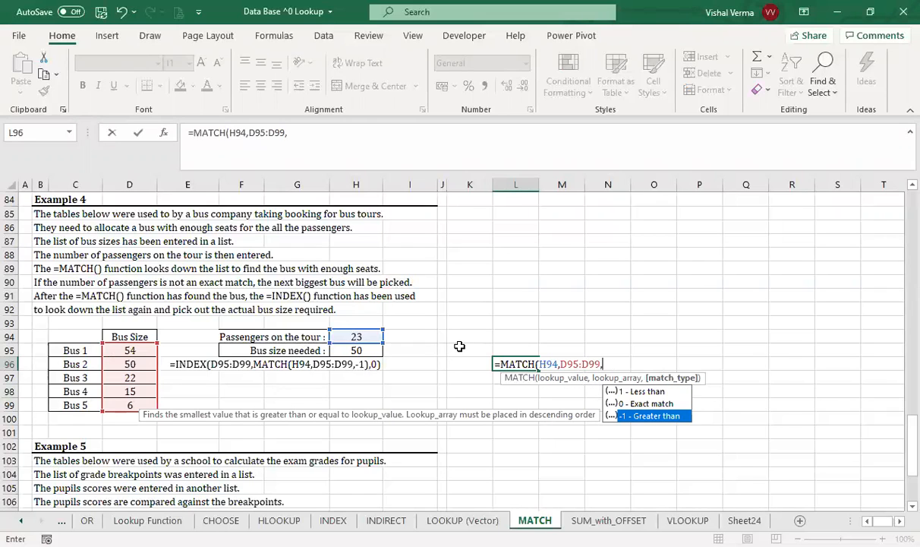
key("Tab")
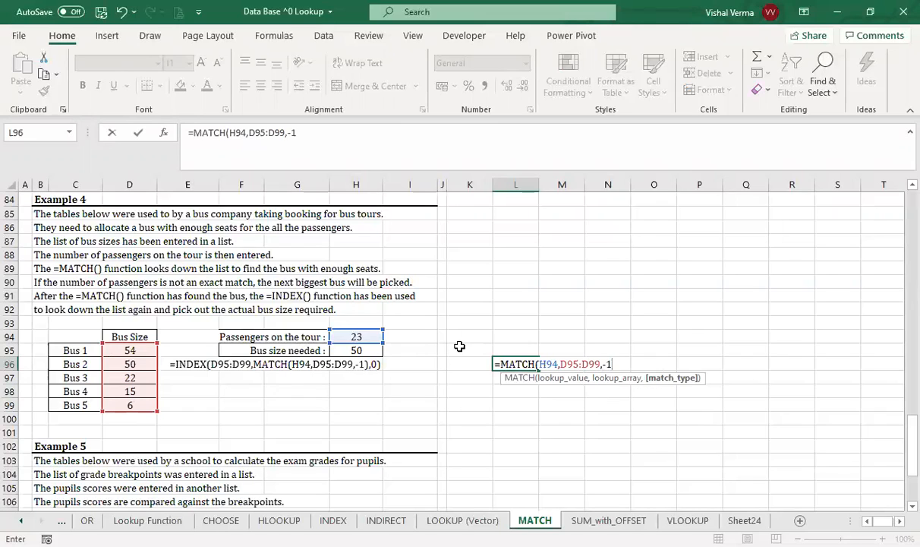
type(")")
key("Return")
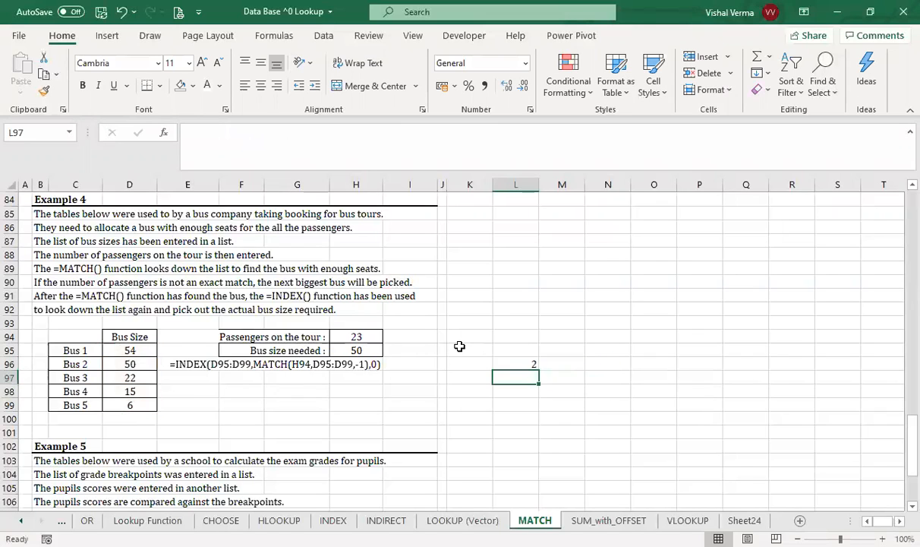
left_click(526, 365)
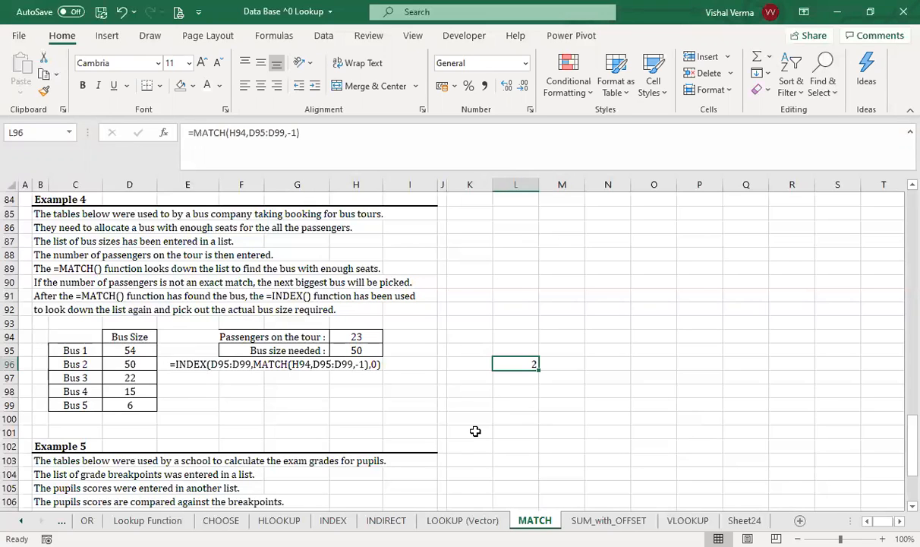
In Example 5, enter =MATCH(G111,C111:C114,1) in K111 to find the first pupil score's position among the exam score breakpoints.
scroll(475, 432, "down", 5)
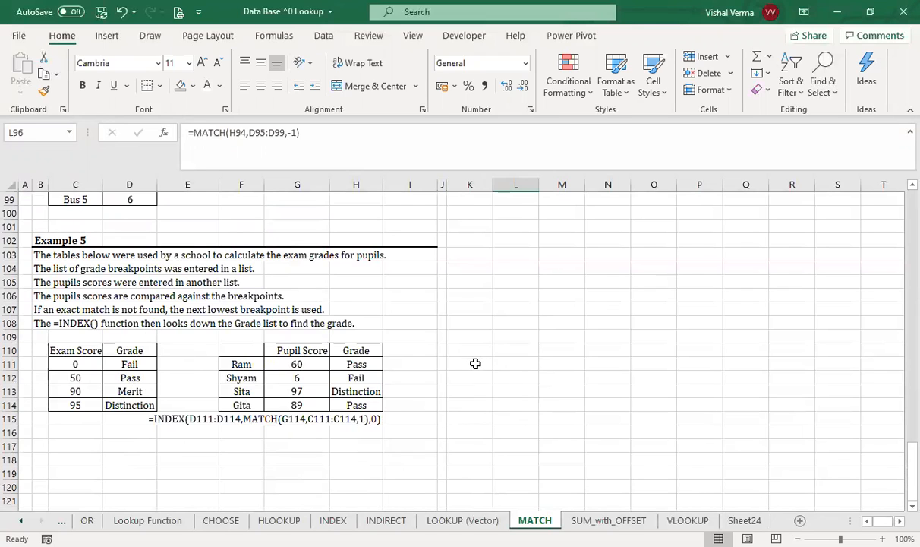
left_click(475, 364)
type("=")
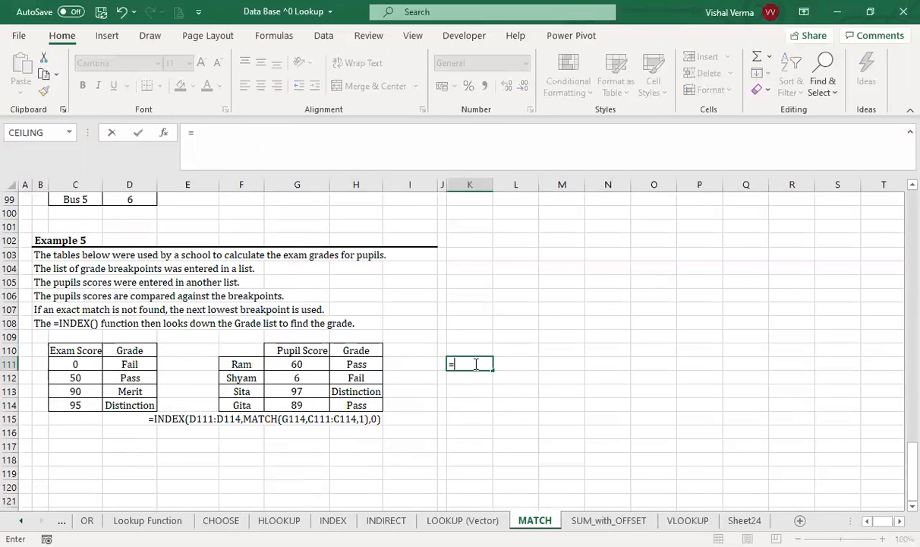
type("mat")
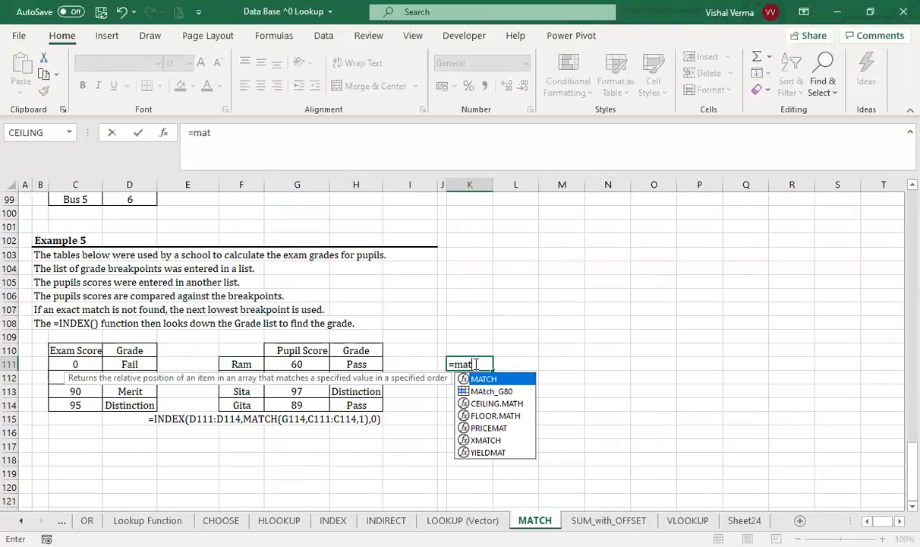
key("Tab")
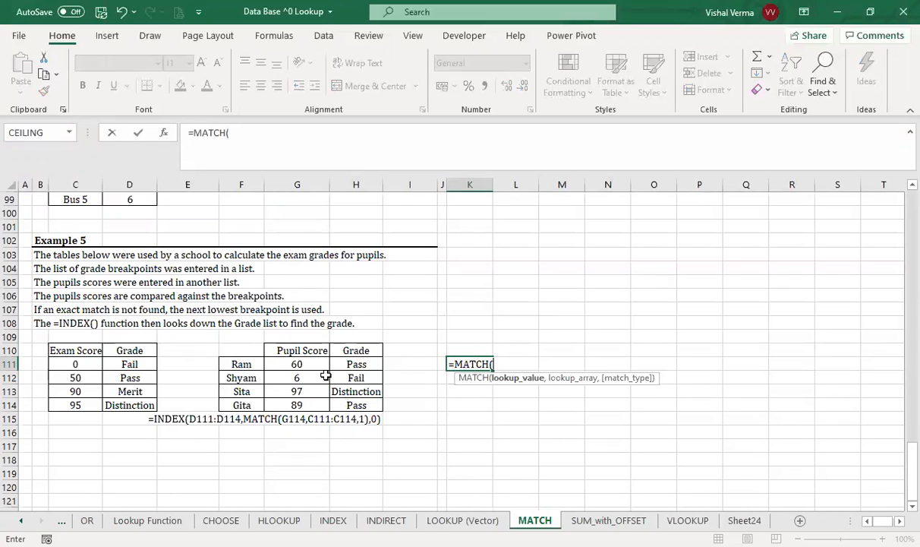
left_click(303, 364)
type(",")
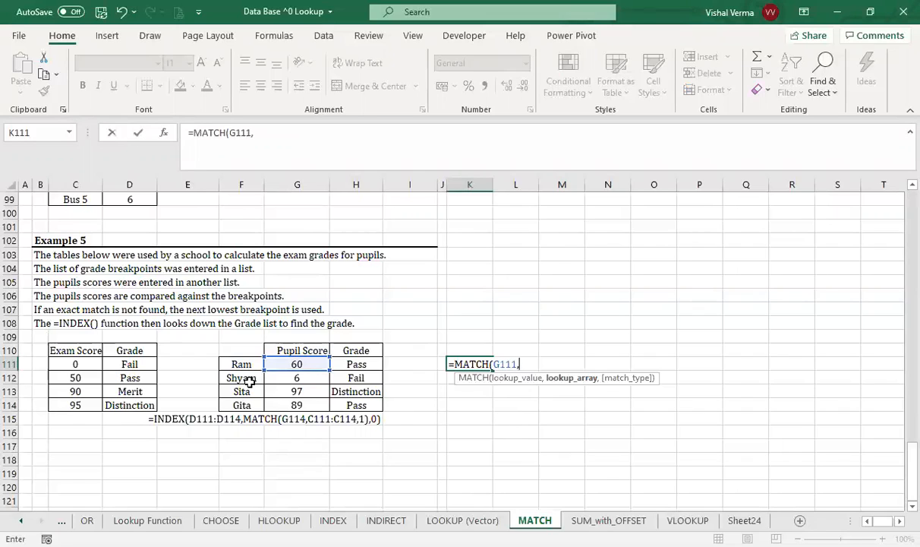
left_click(78, 364)
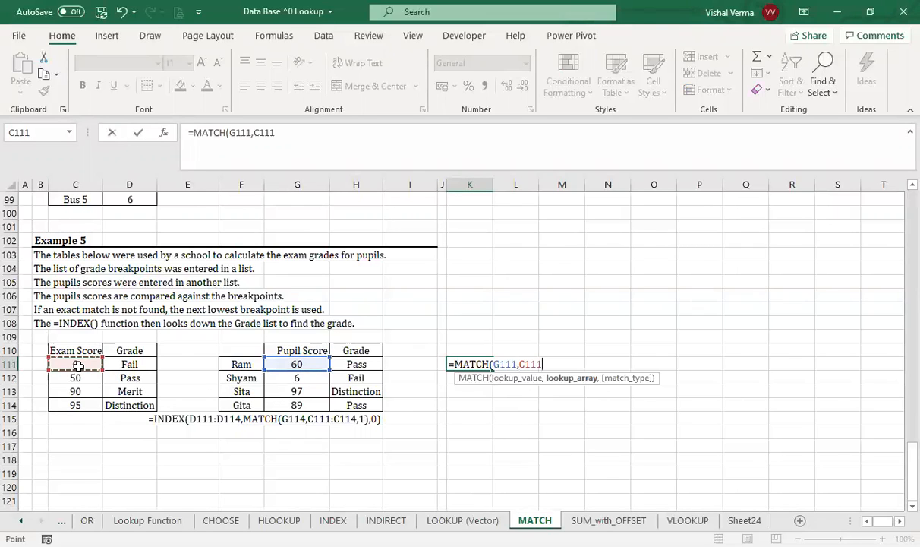
left_click_drag(78, 366, 80, 404)
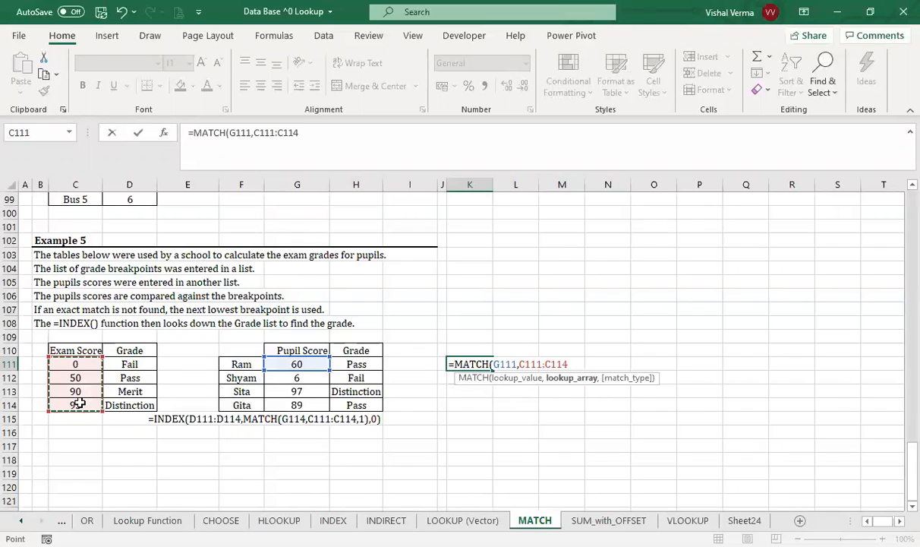
type(",")
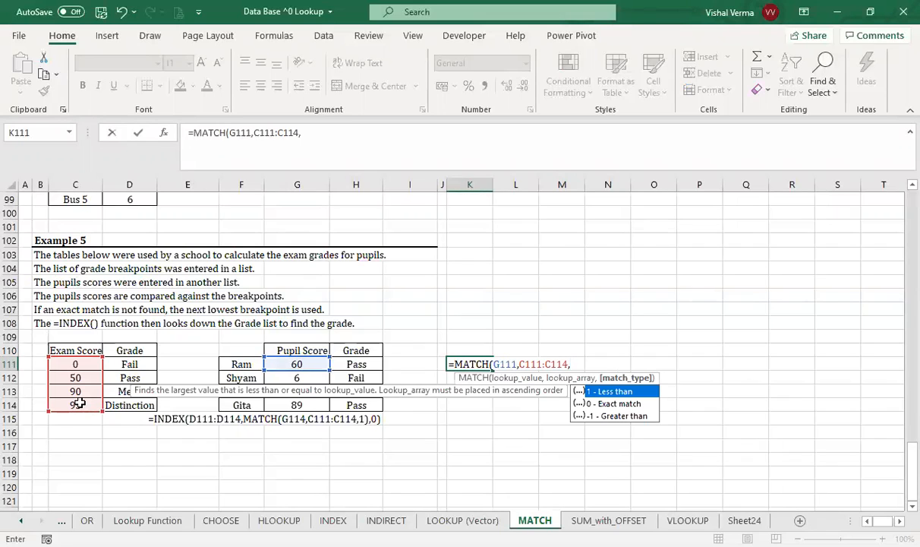
type("1")
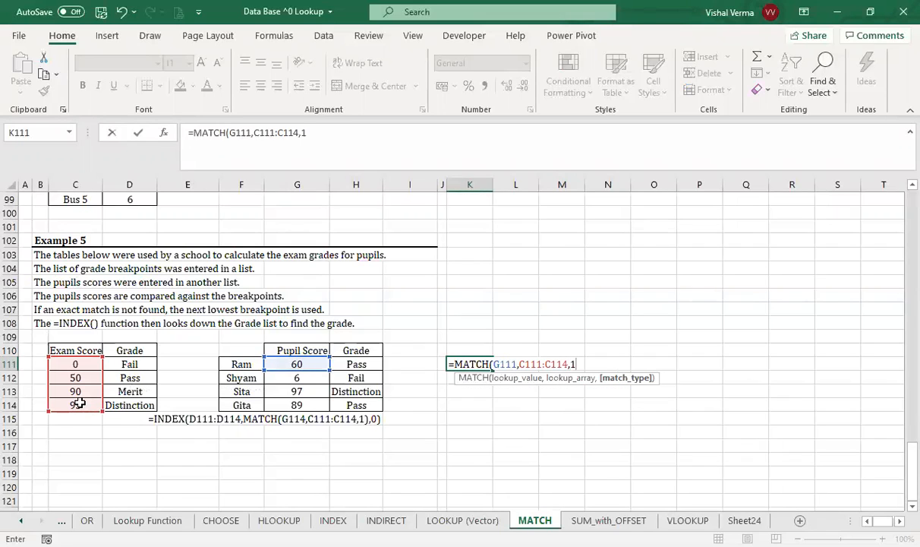
type(")")
key("Return")
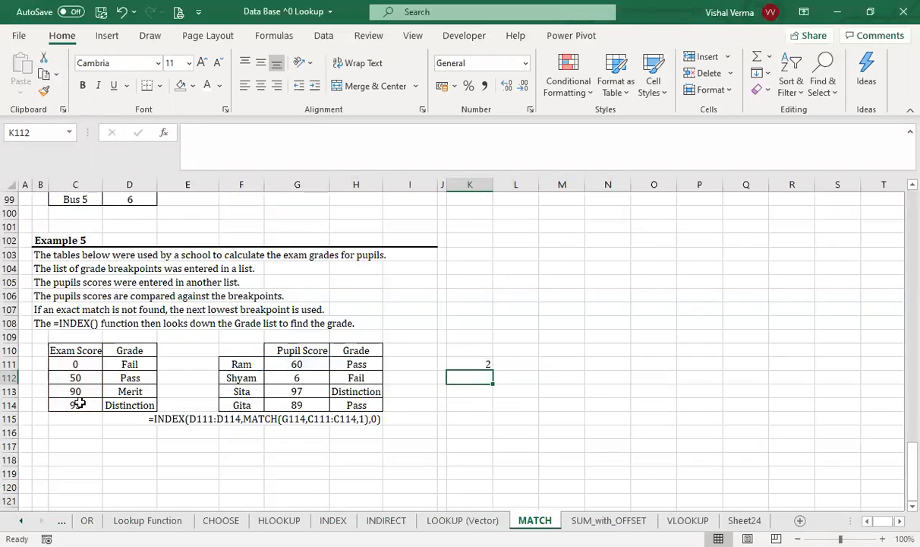
Compare the position returned in K111 with the breakpoint in C112 and its grade in D112.
left_click(480, 364)
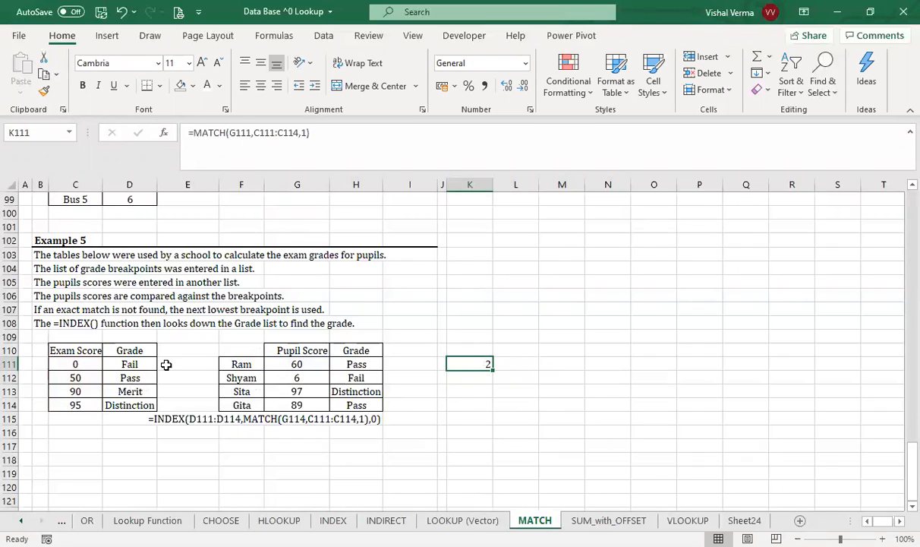
left_click(69, 377)
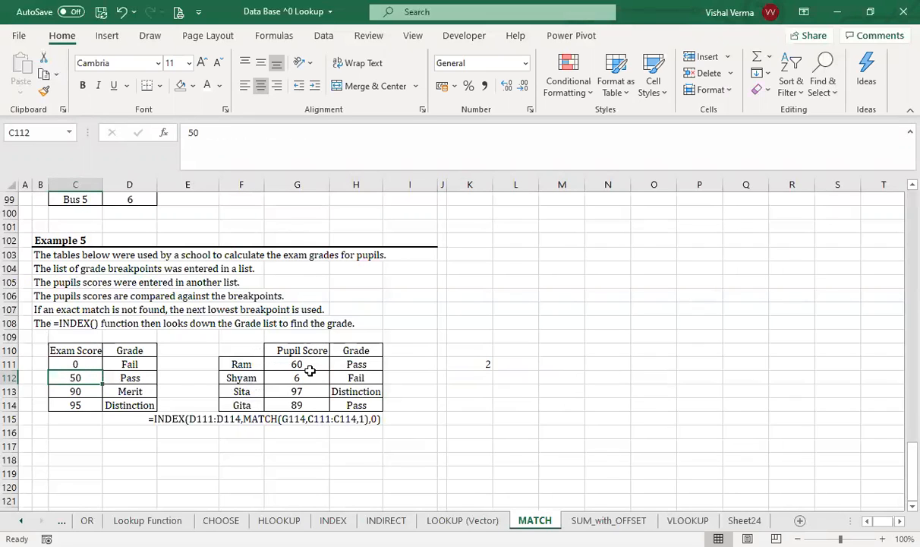
left_click(142, 378)
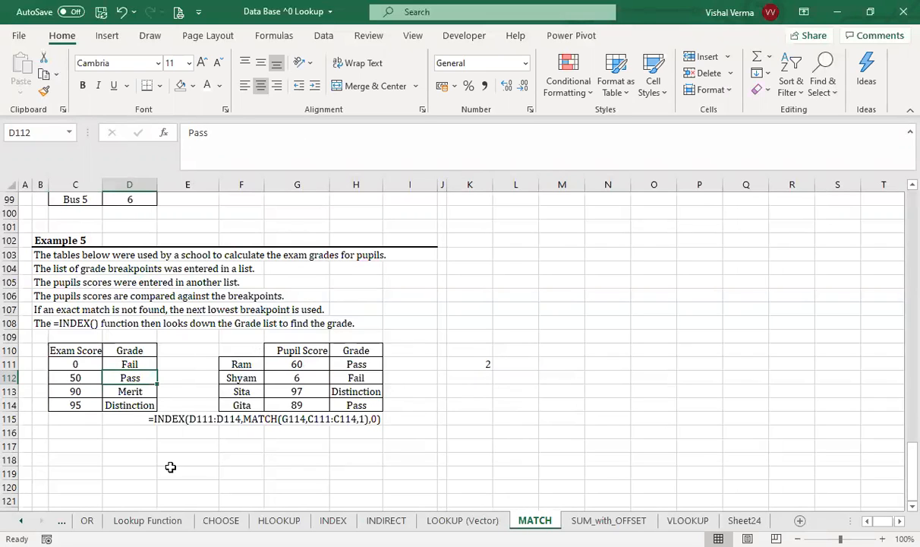
left_click(478, 365)
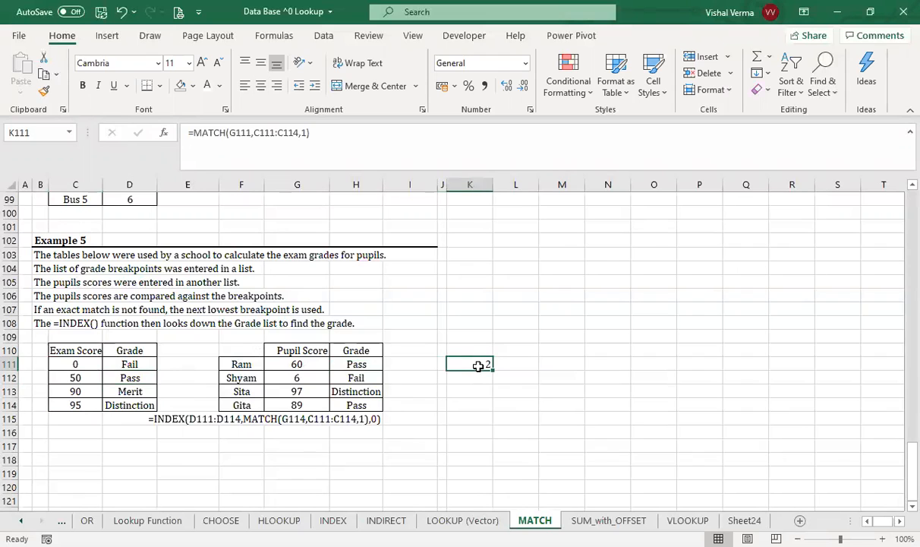
left_click(558, 445)
Open the INDEX sheet and go to the empty cells beside the holiday booking price list.
left_click(386, 521)
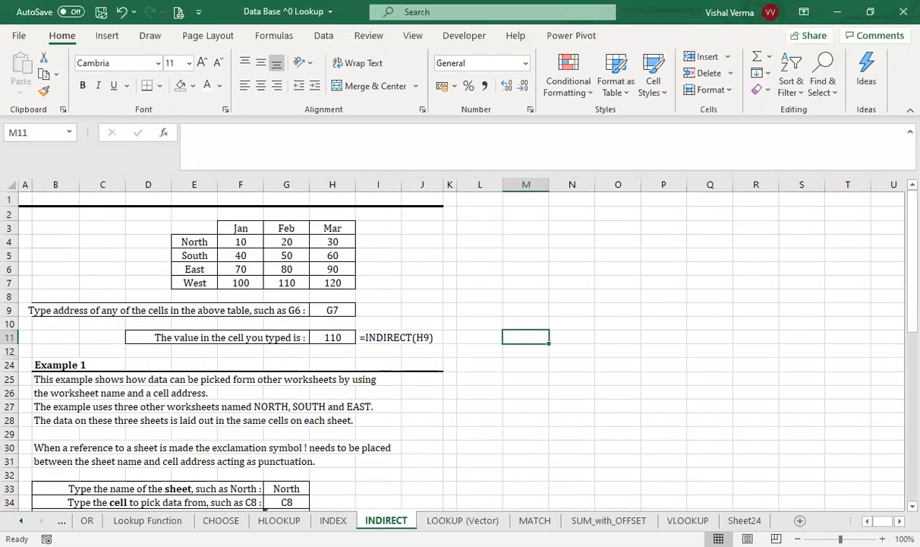
left_click(333, 520)
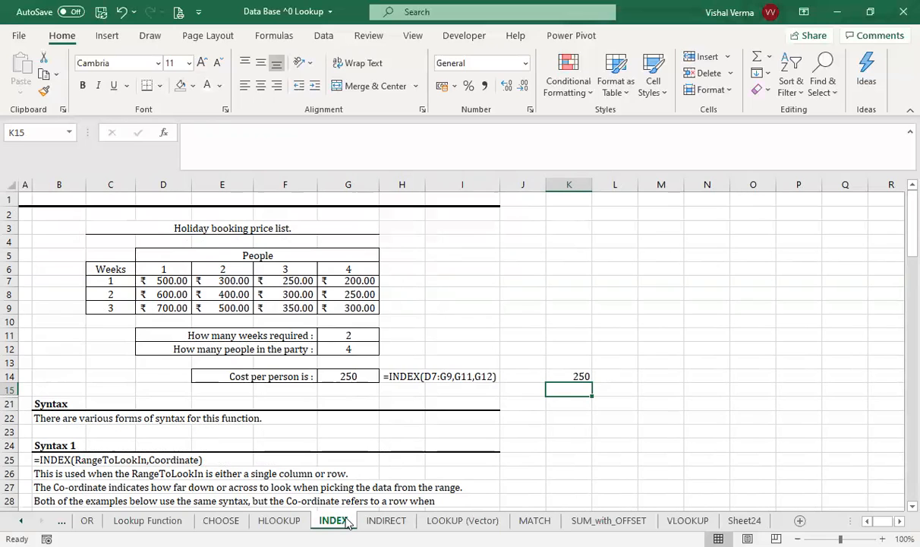
left_click(560, 356)
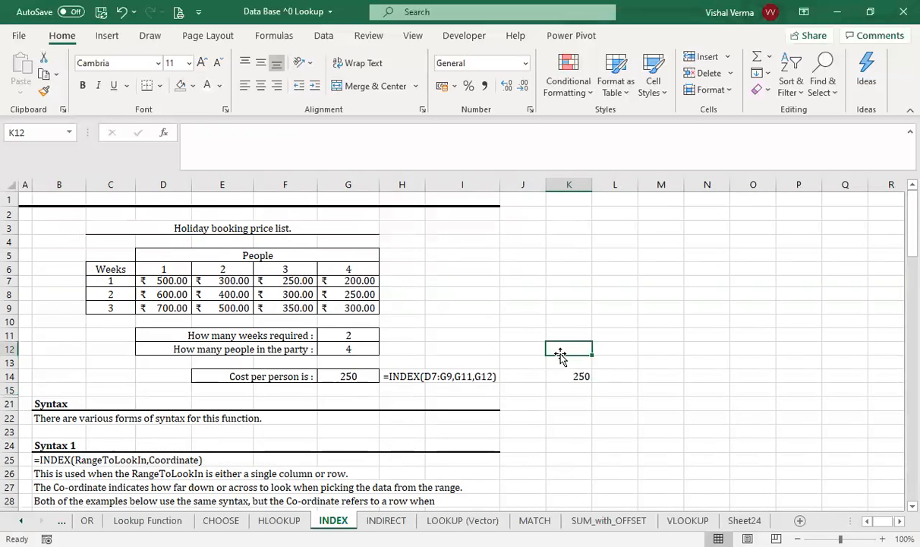
type("=")
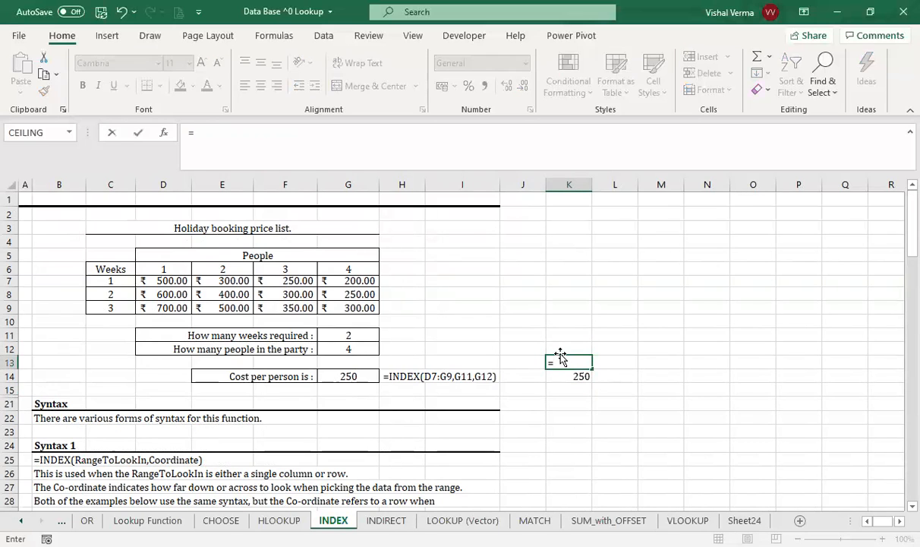
type("in")
key("Tab")
Enter =INDEX(D7:G9,G11,G12) in K13 to find the holiday cost per person for the given weeks and people, and reselect the cell.
left_click(575, 361)
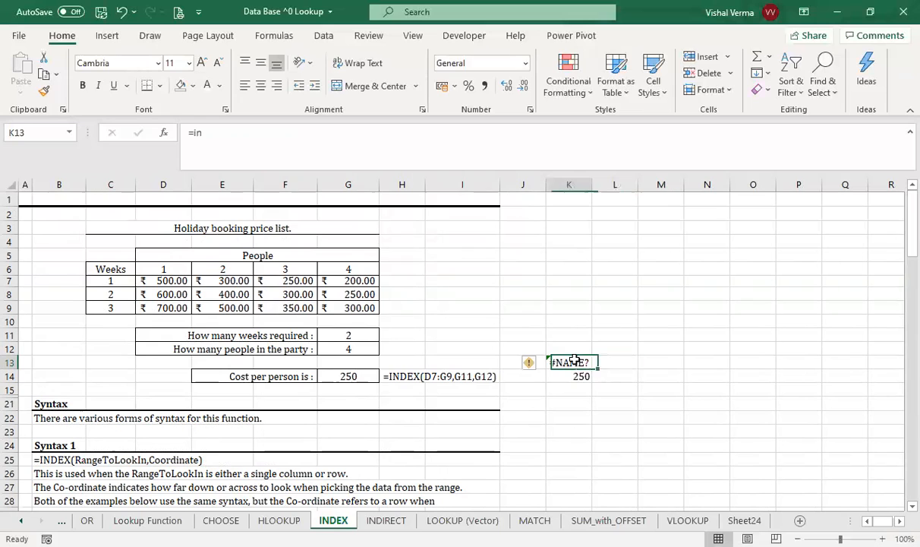
type("=")
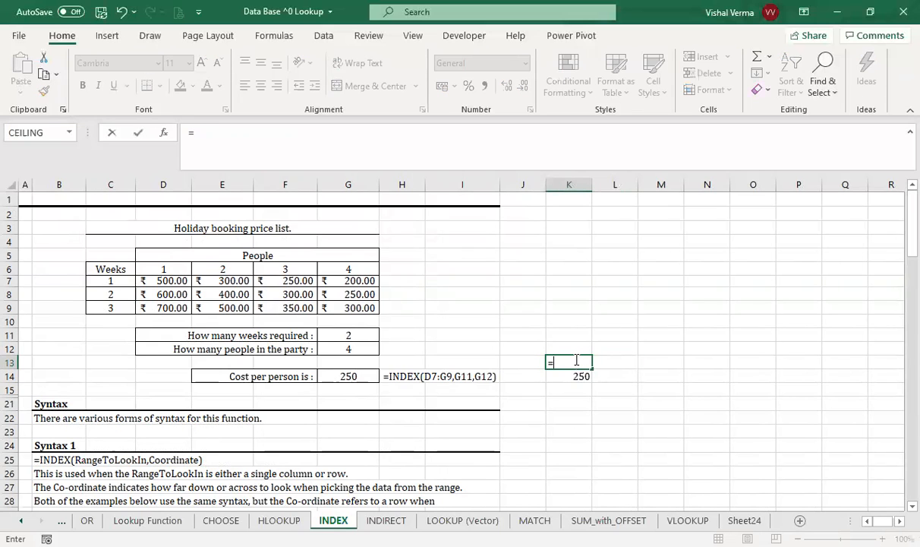
type("ind")
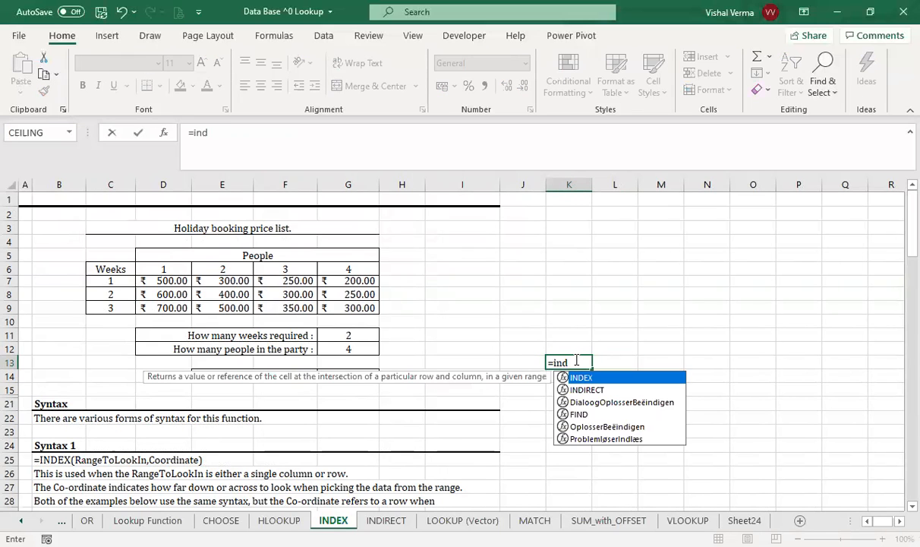
key("Tab")
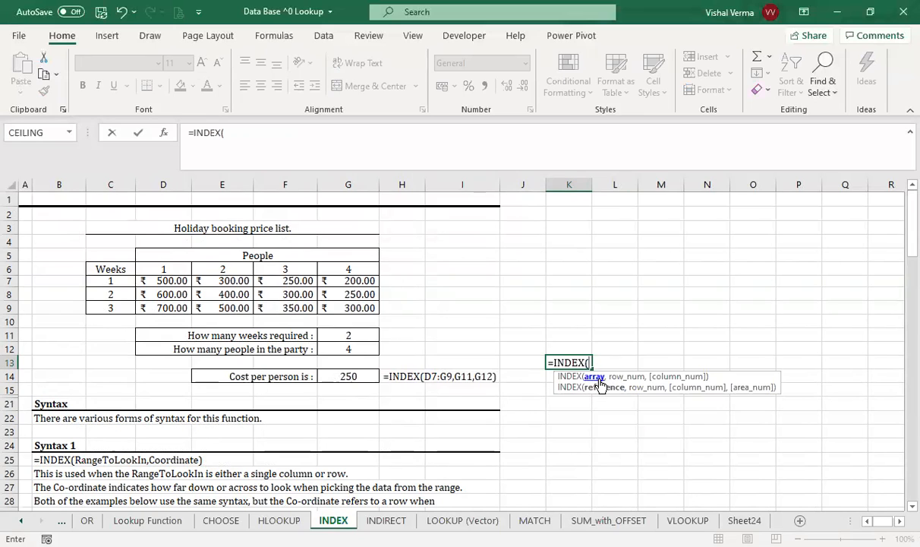
left_click(171, 281)
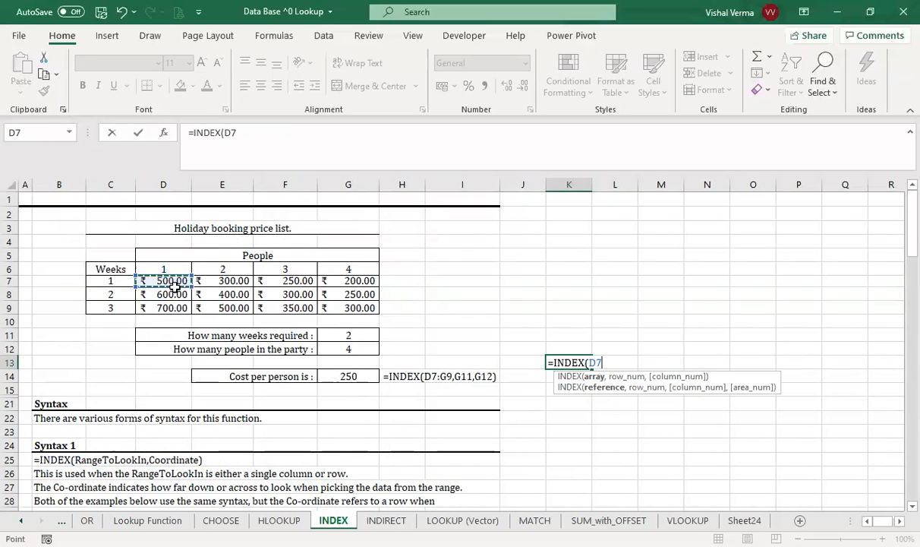
left_click_drag(173, 285, 360, 313)
type(",")
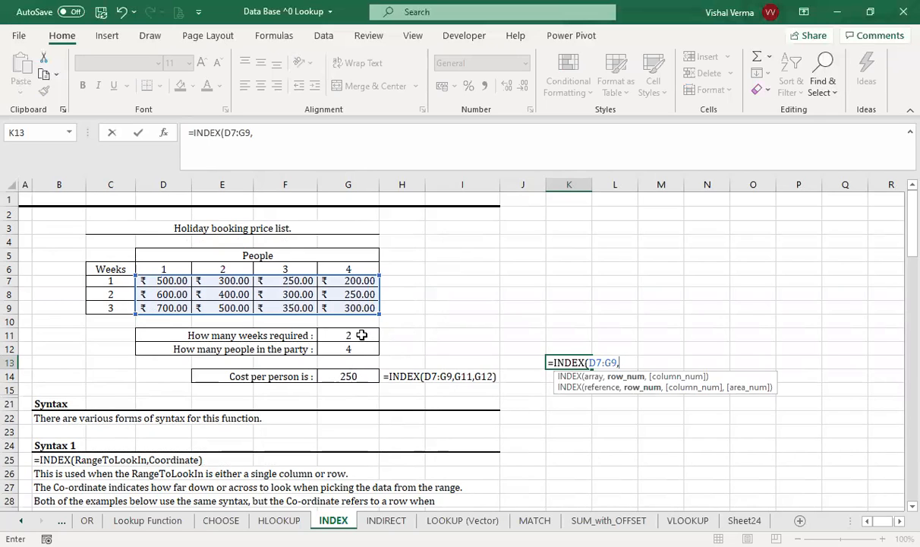
left_click(362, 335)
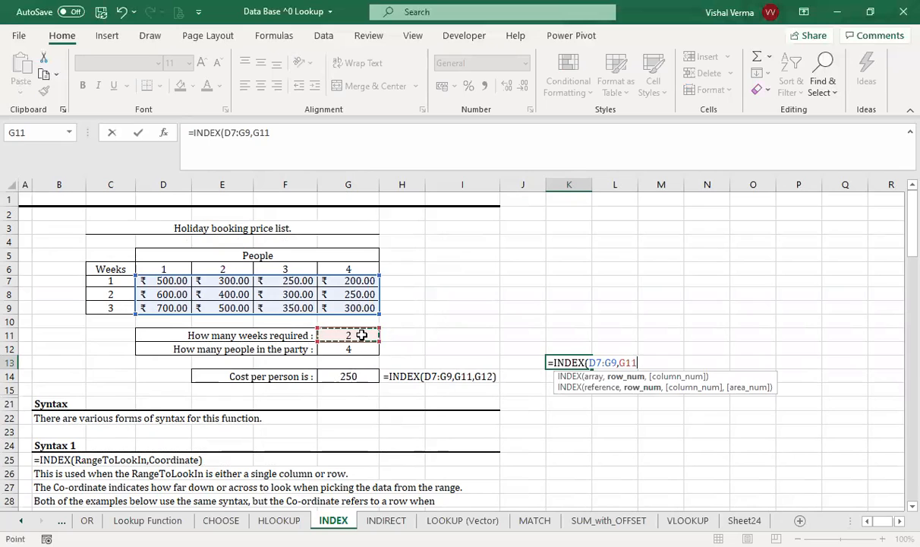
type(",")
left_click(353, 348)
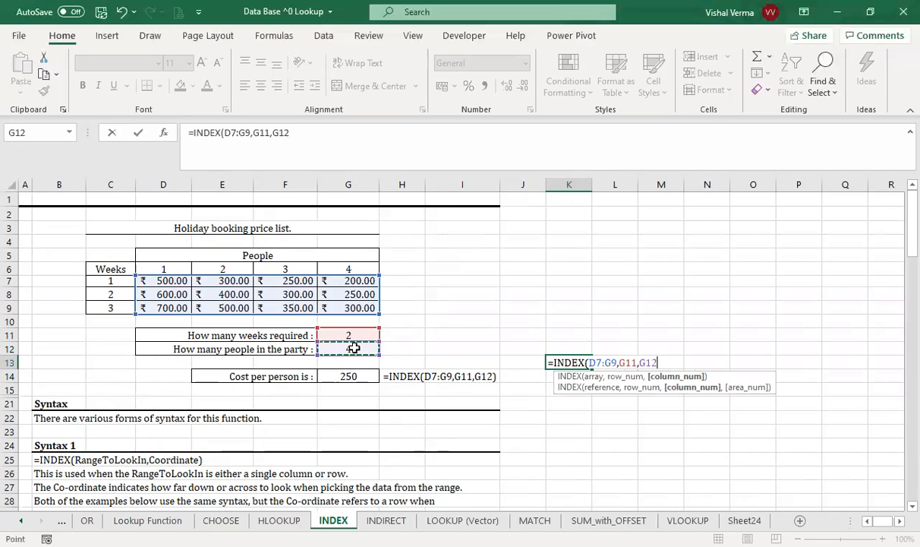
type(")")
key("Return")
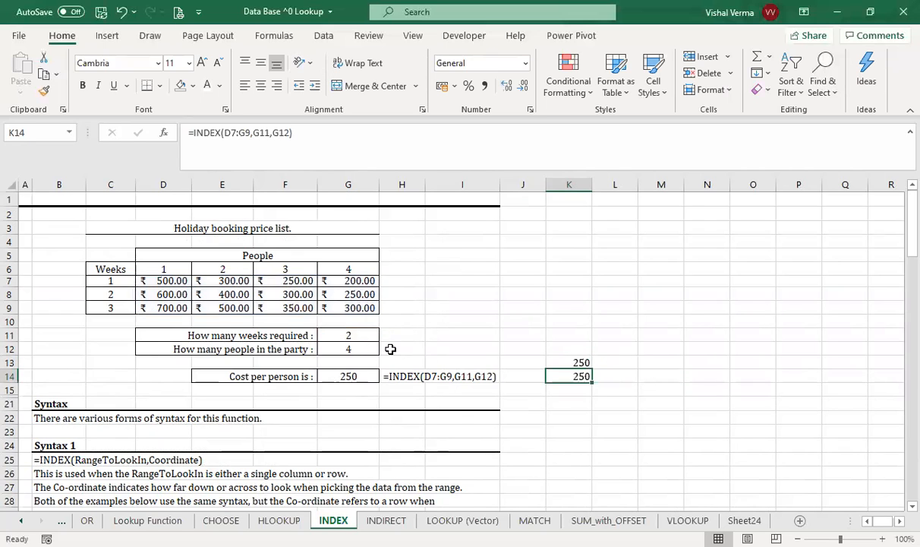
left_click(578, 362)
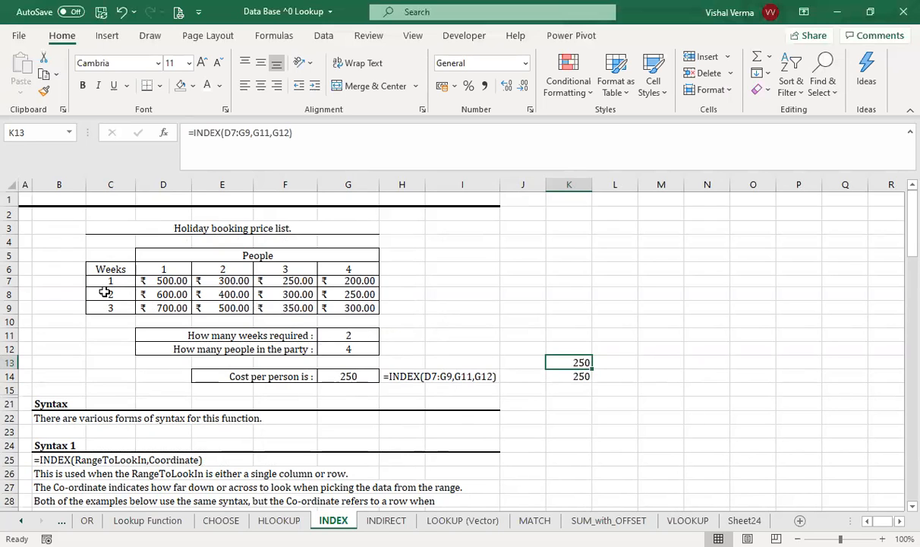
Shade the two-week row C8:G8 and the four-people column G6:G9 of the price list with the same light orange fill.
left_click(10, 294)
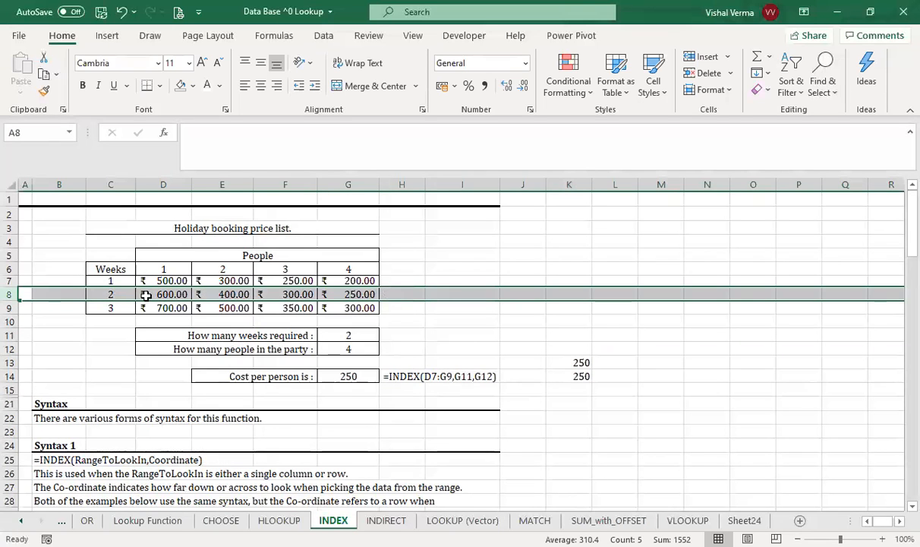
left_click(111, 294)
left_click_drag(109, 293, 355, 294)
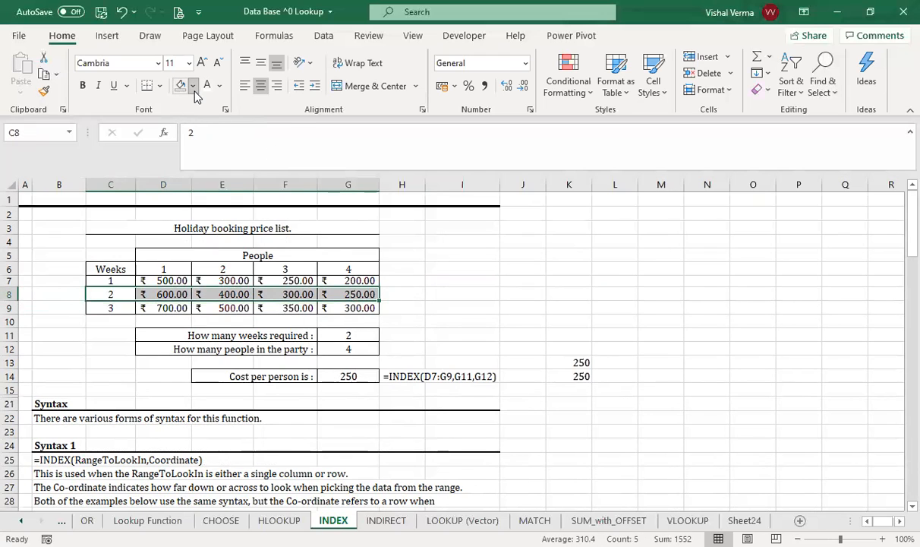
left_click(193, 86)
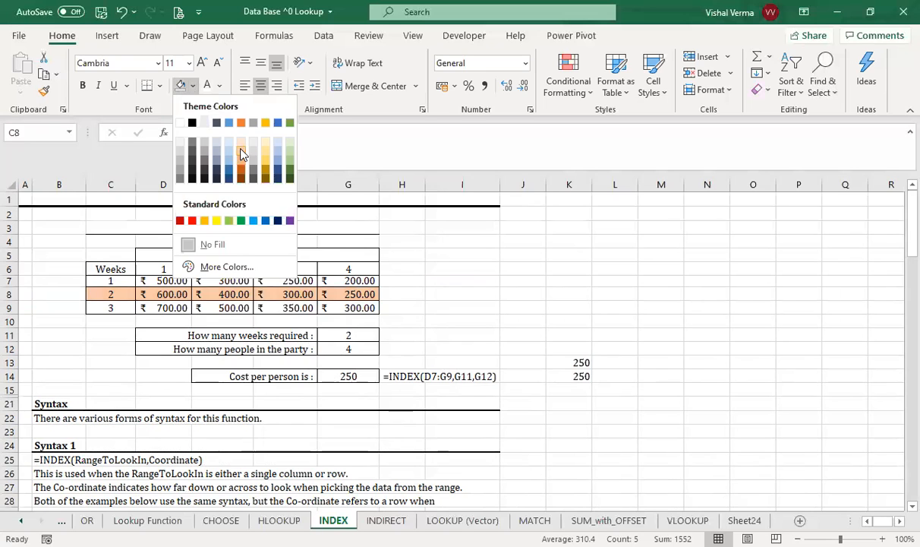
left_click(472, 282)
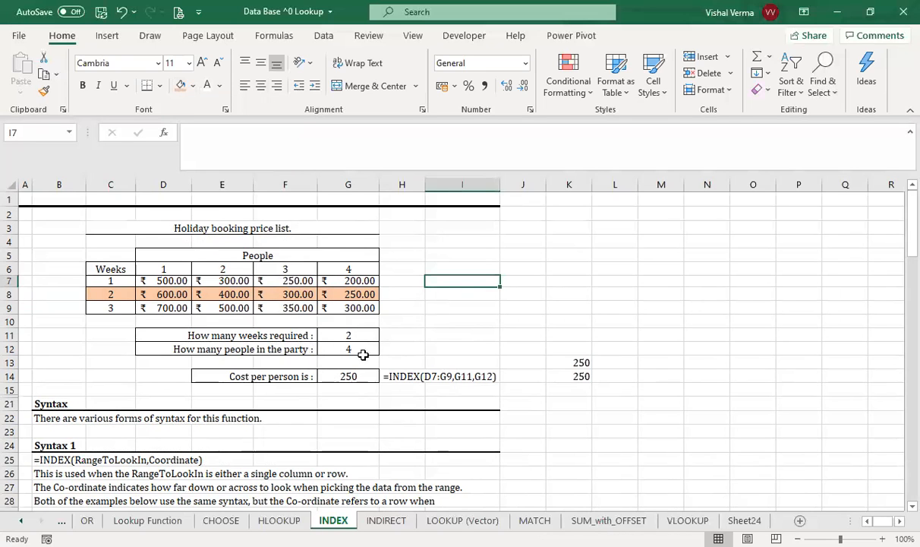
left_click_drag(354, 269, 335, 305)
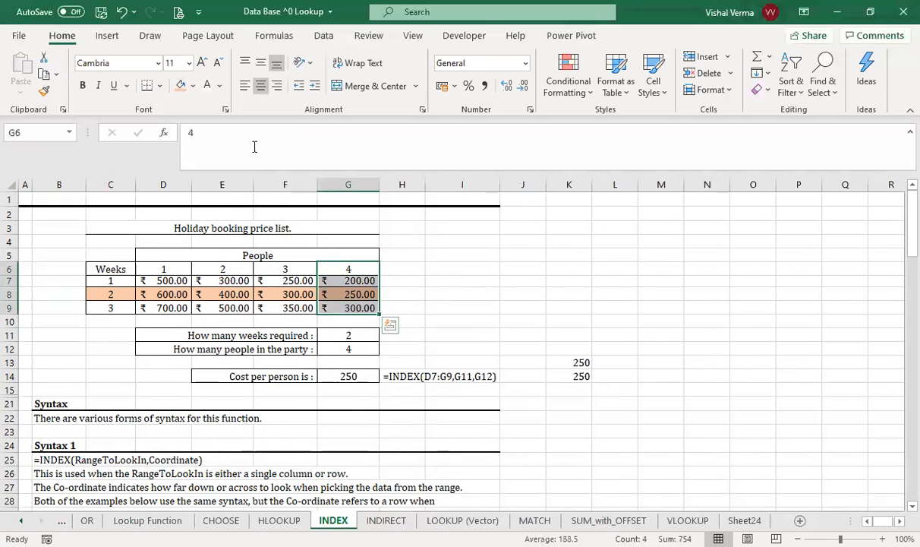
left_click(180, 85)
left_click(454, 308)
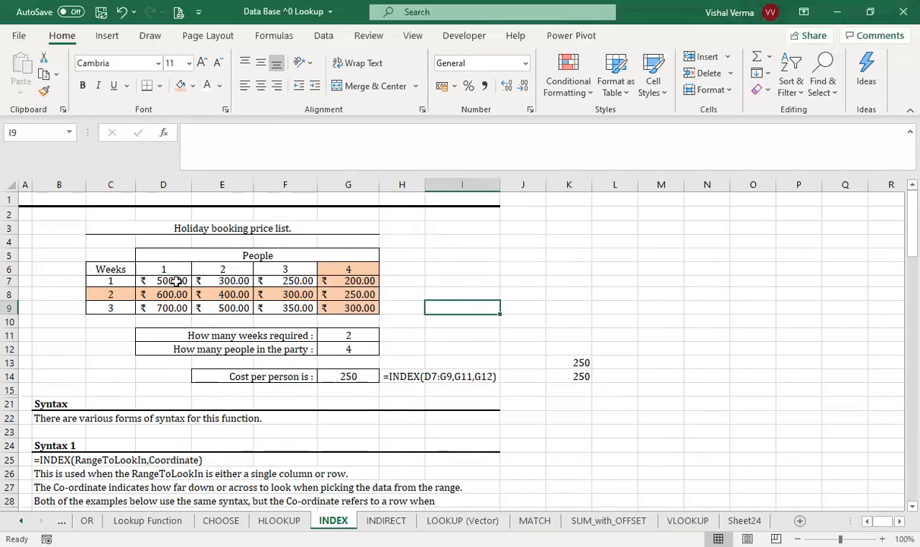
Fill G8, where the shaded row and column of the price list intersect, with dark gold.
left_click(353, 295)
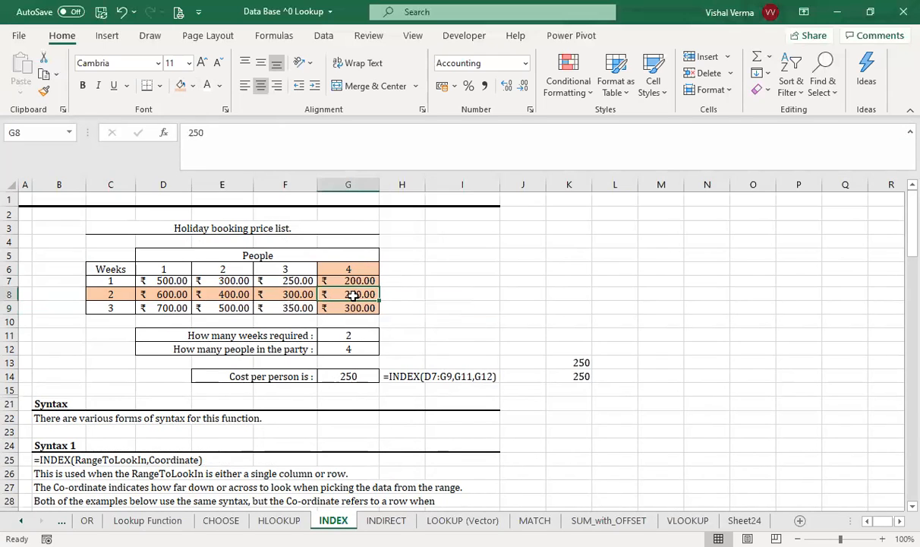
left_click(193, 86)
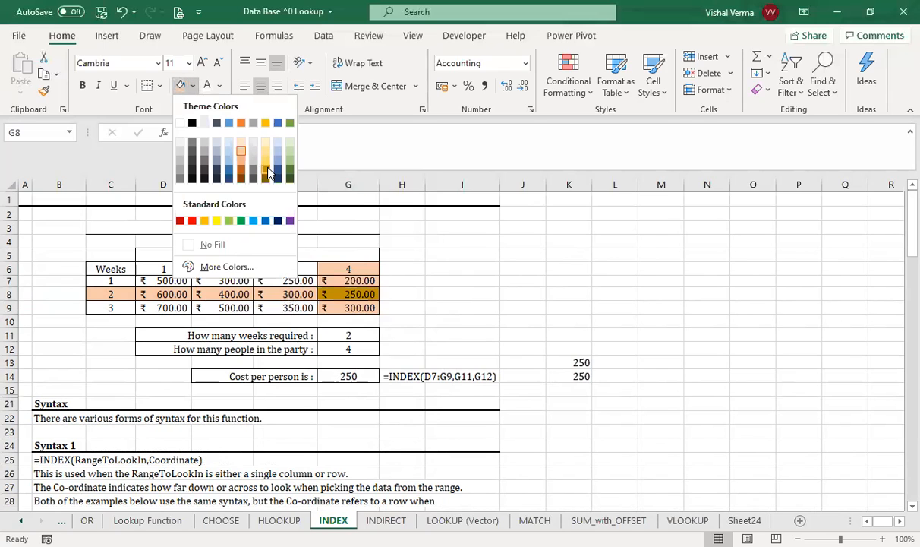
left_click(267, 172)
left_click(505, 279)
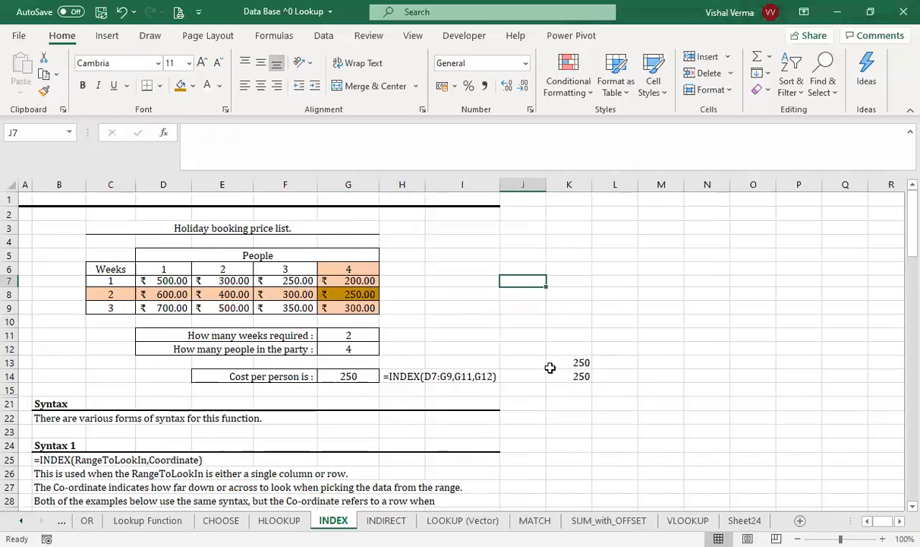
scroll(550, 367, "down", 7)
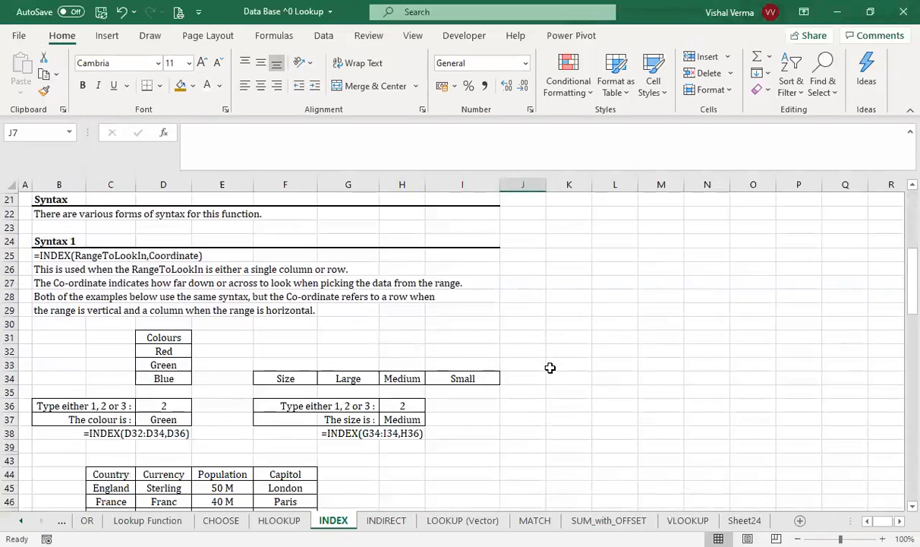
scroll(549, 367, "down", 15)
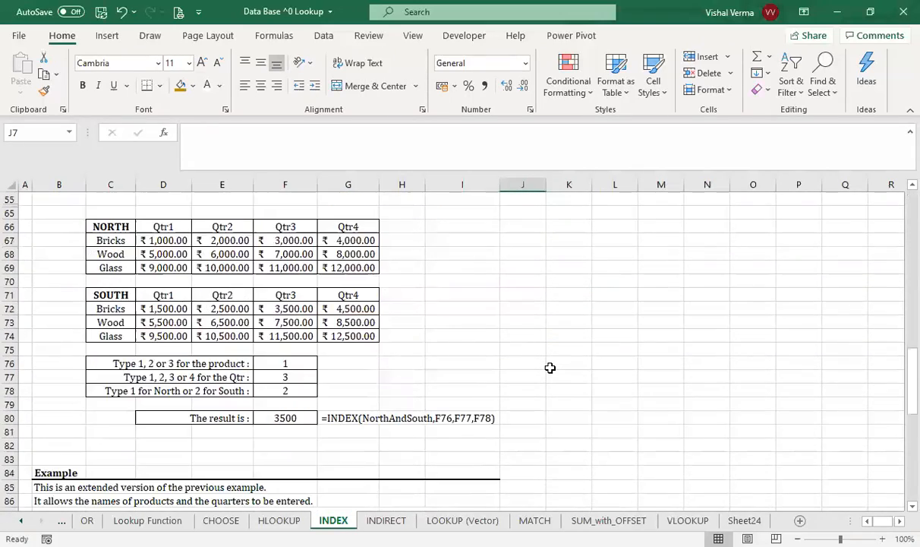
scroll(550, 368, "down", 6)
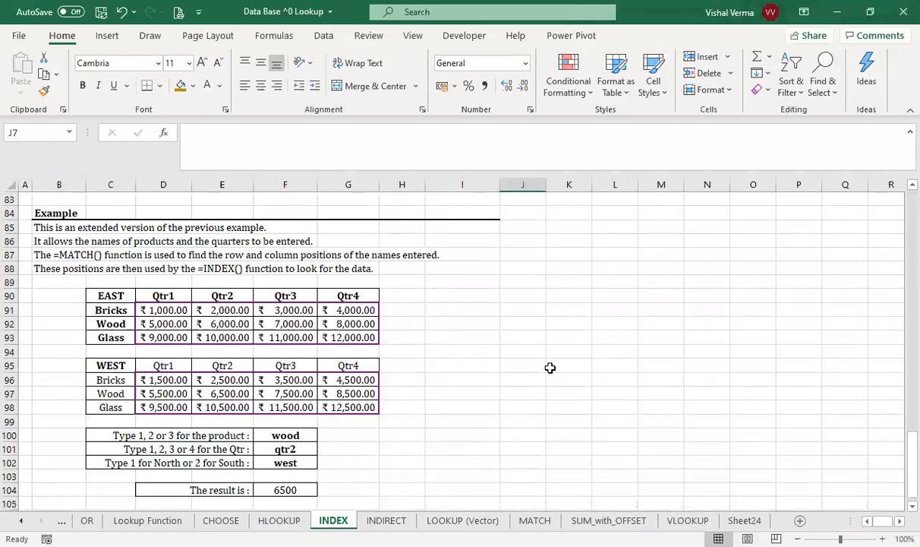
scroll(552, 357, "up", 19)
scroll(552, 345, "up", 9)
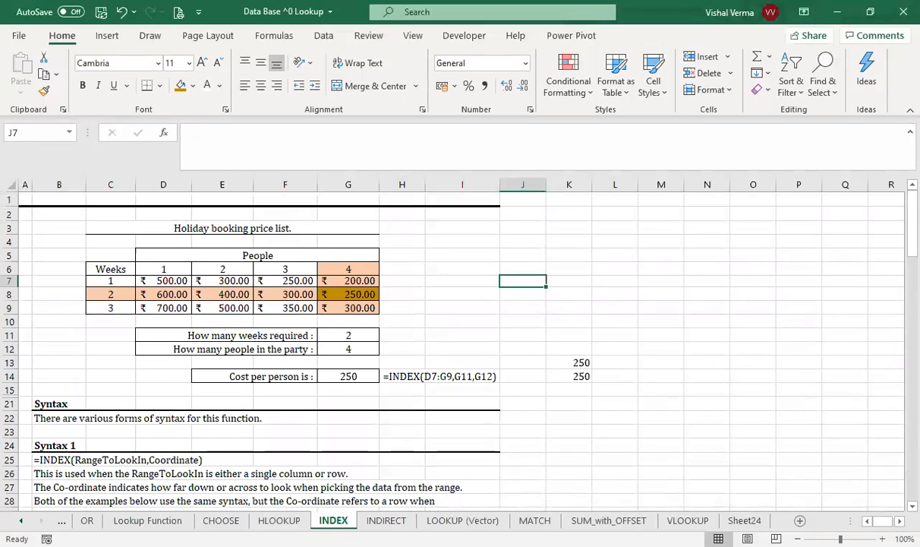
Open the MATCH sheet and review the MATCH formula in L96 beside Example 4's bus size table.
left_click(535, 520)
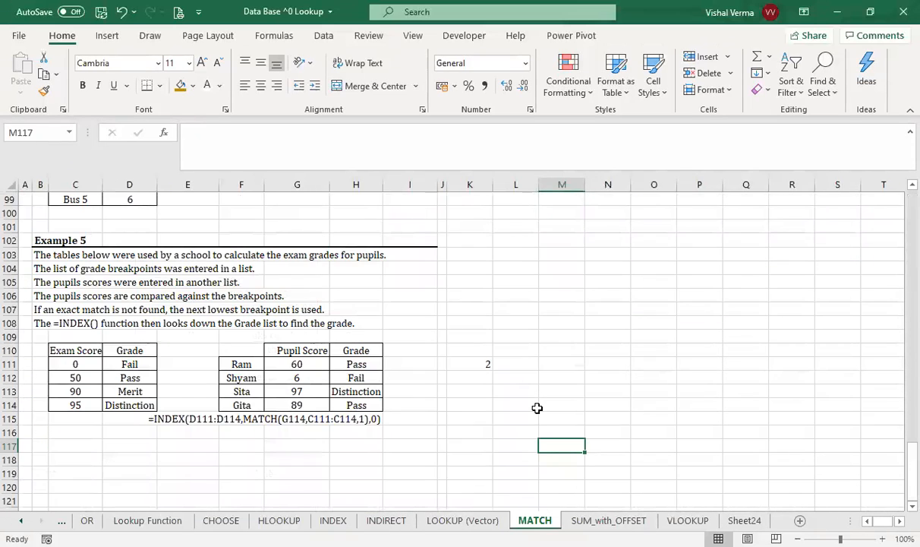
scroll(537, 407, "up", 6)
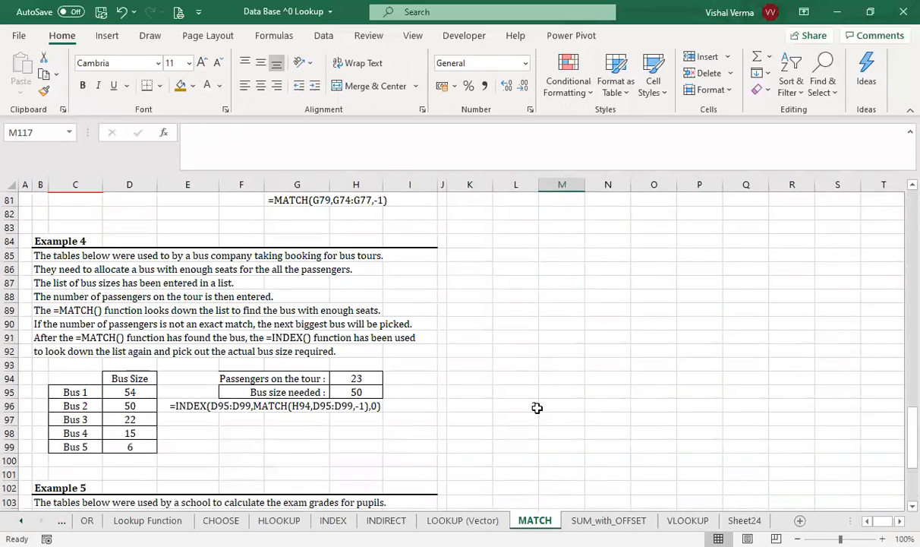
left_click(516, 405)
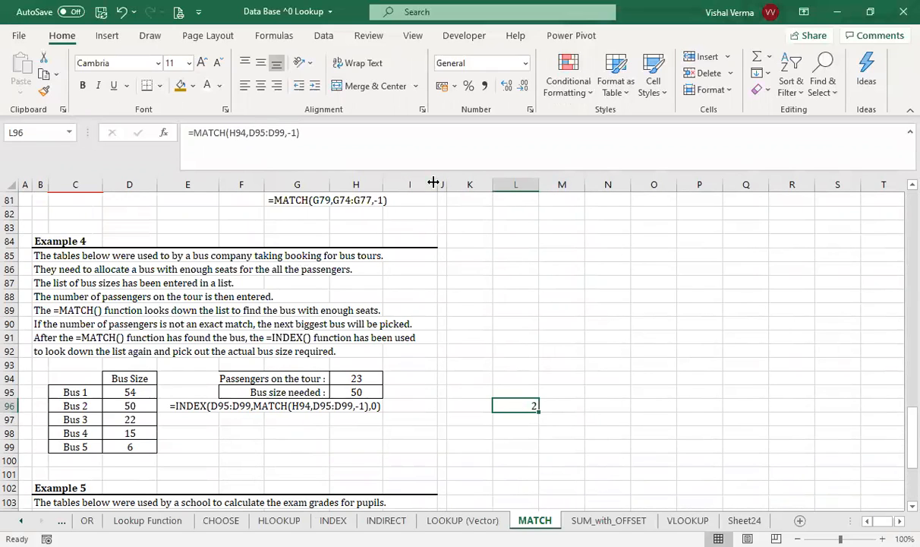
Enter =INDEX(D95:D99,L96,0) in M96 to return the bus size at the matched position, and reselect the cell.
left_click(571, 407)
type("=")
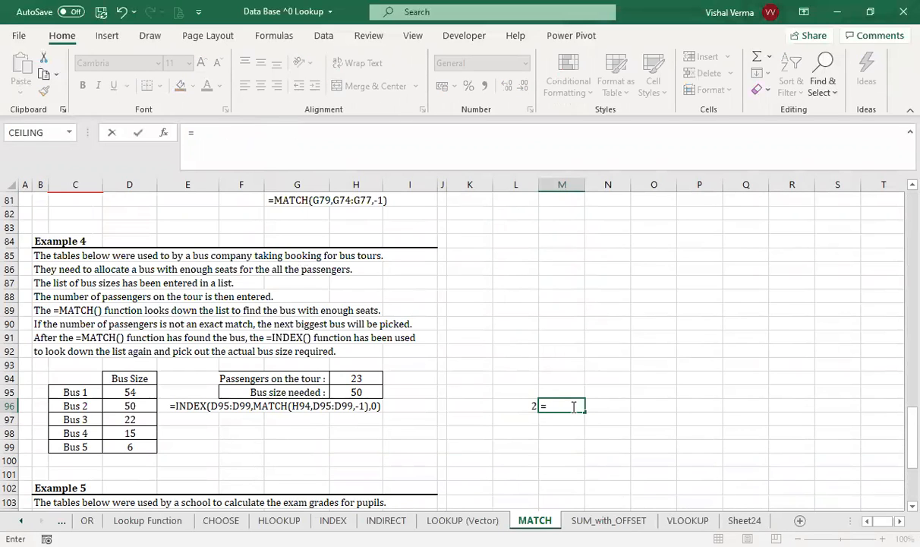
type("INDEX(")
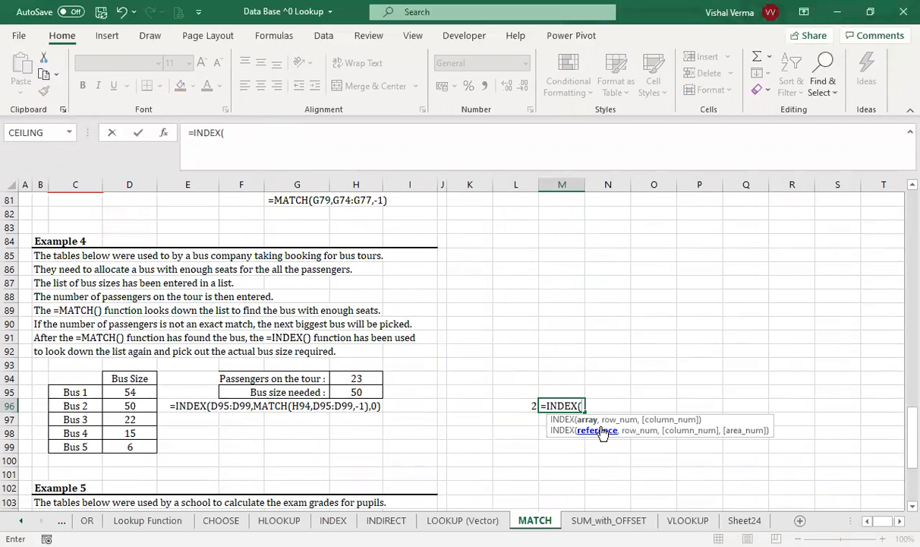
left_click(137, 393)
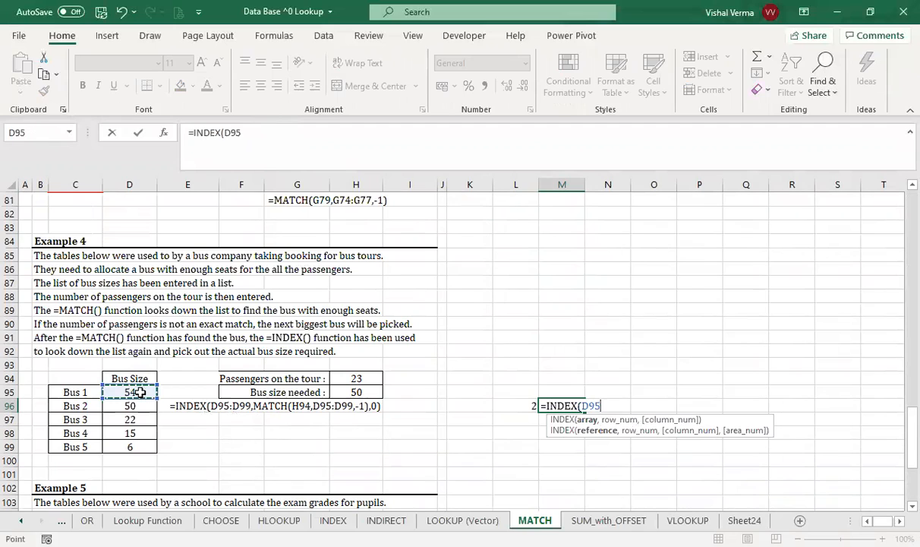
left_click_drag(141, 396, 139, 447)
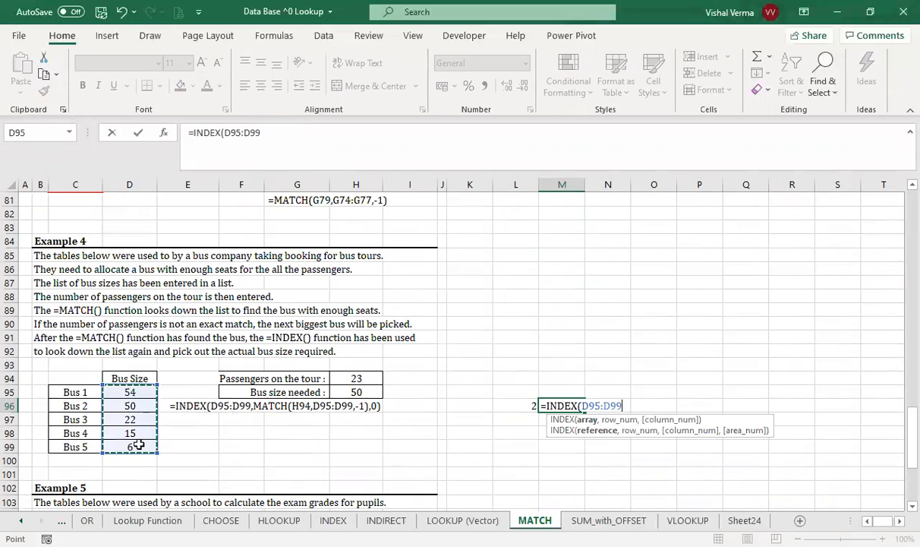
type(",")
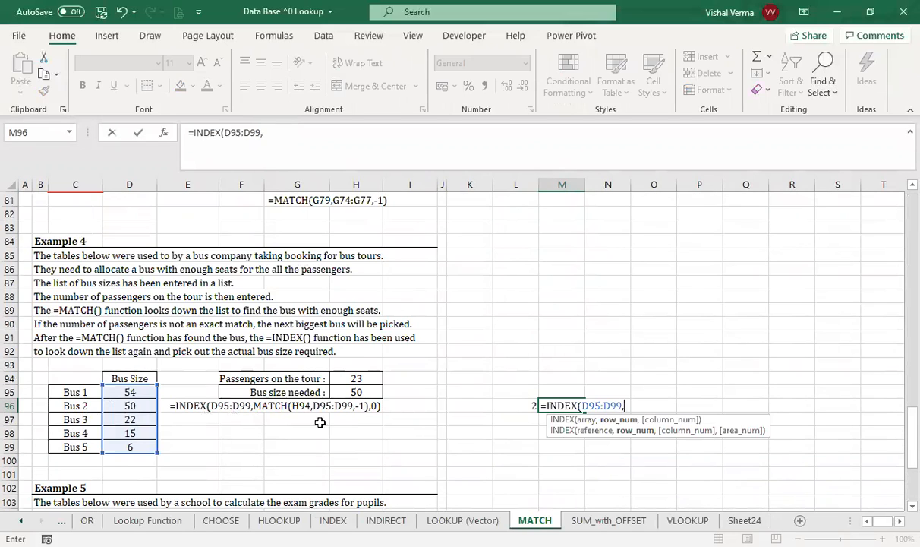
left_click(515, 405)
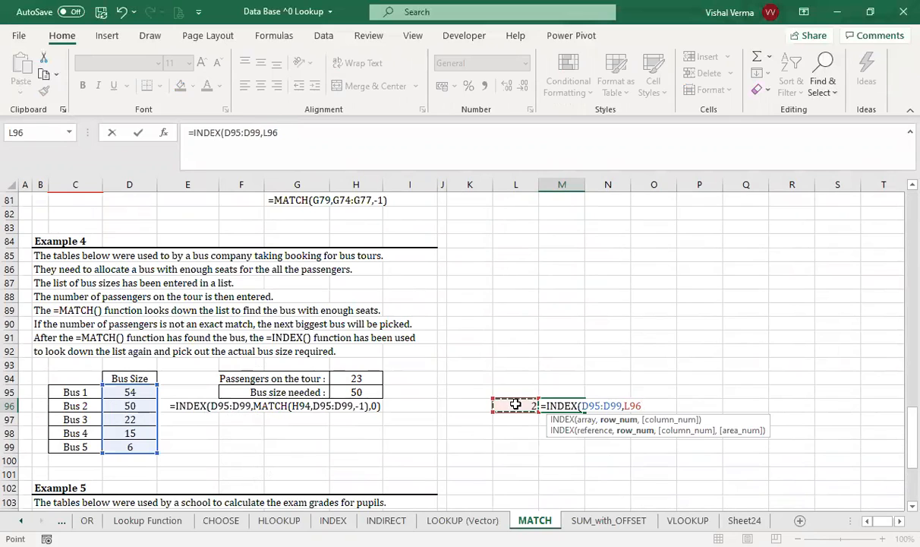
type(",")
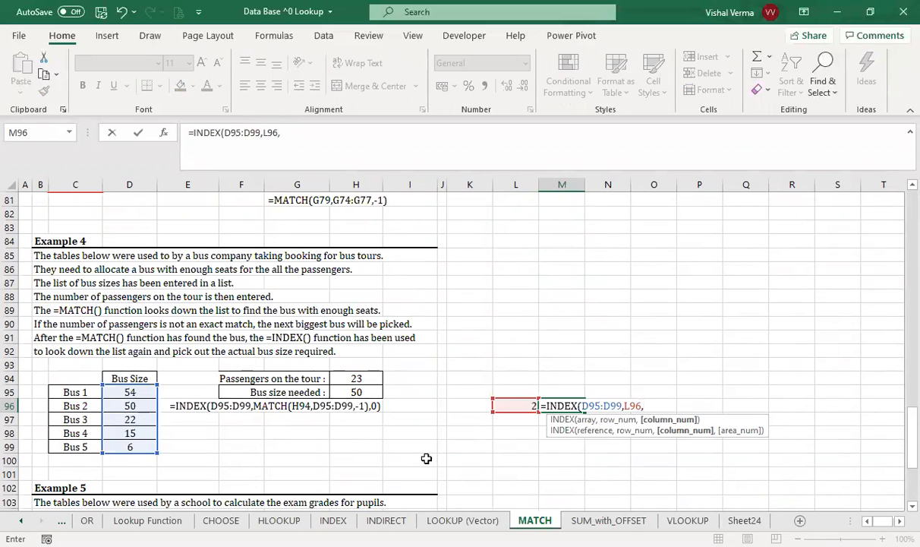
type("0)")
key("Return")
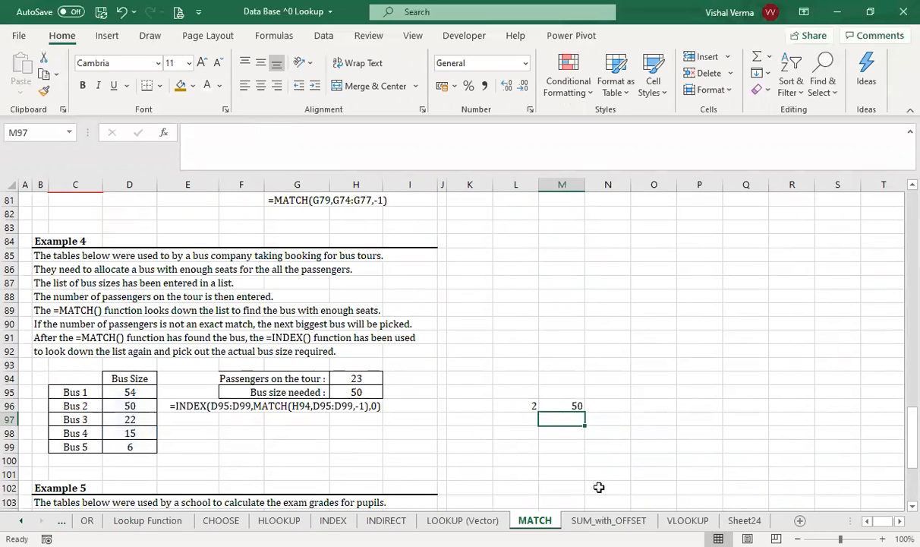
left_click(575, 406)
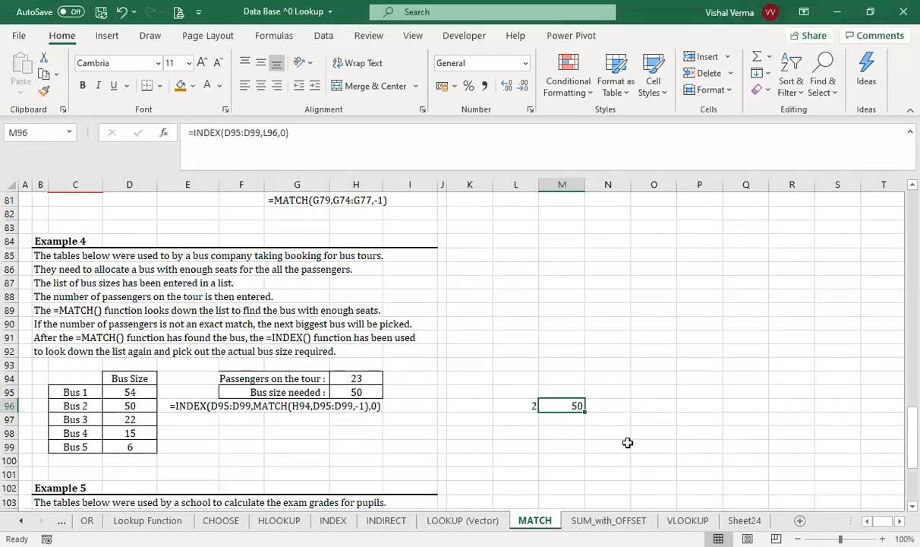
Turn Example 5's MATCH formula in K111 into visible text with a leading apostrophe and autofit column K.
scroll(627, 441, "down", 4)
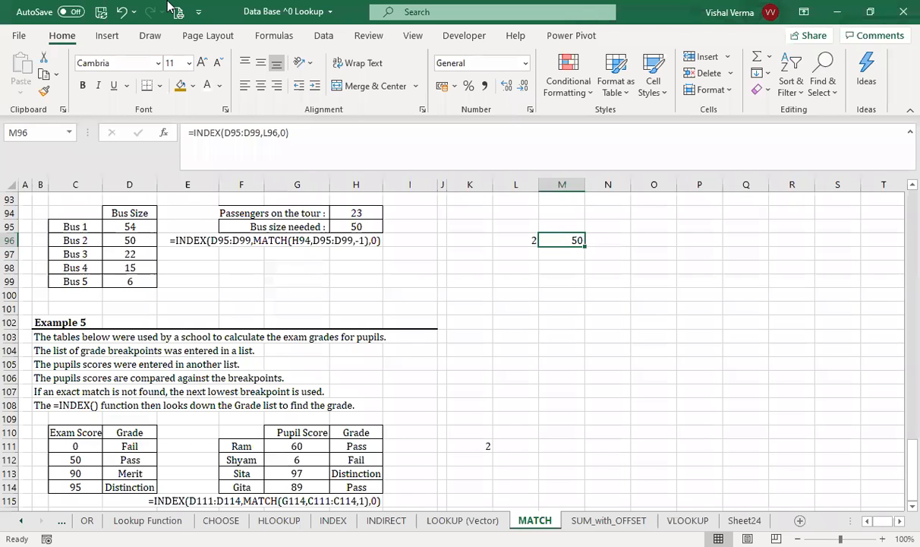
left_click(531, 446)
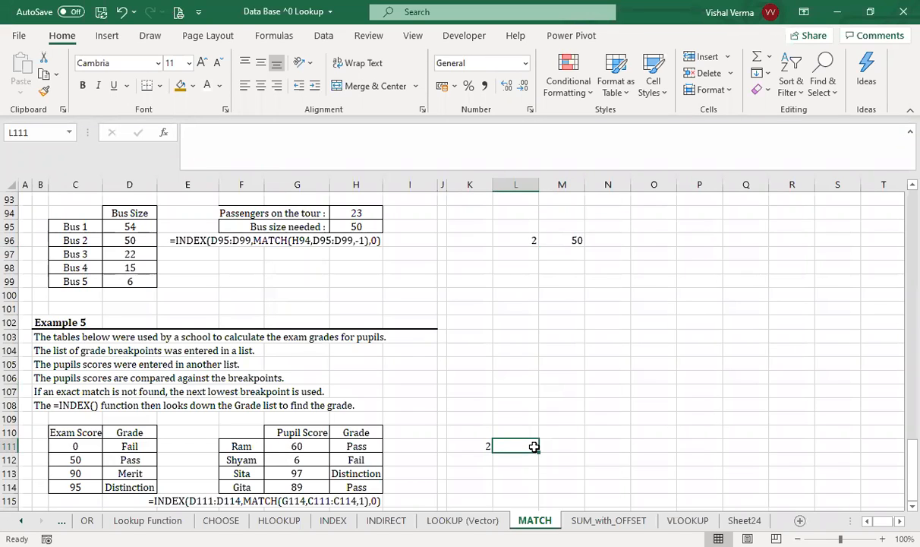
left_click(472, 444)
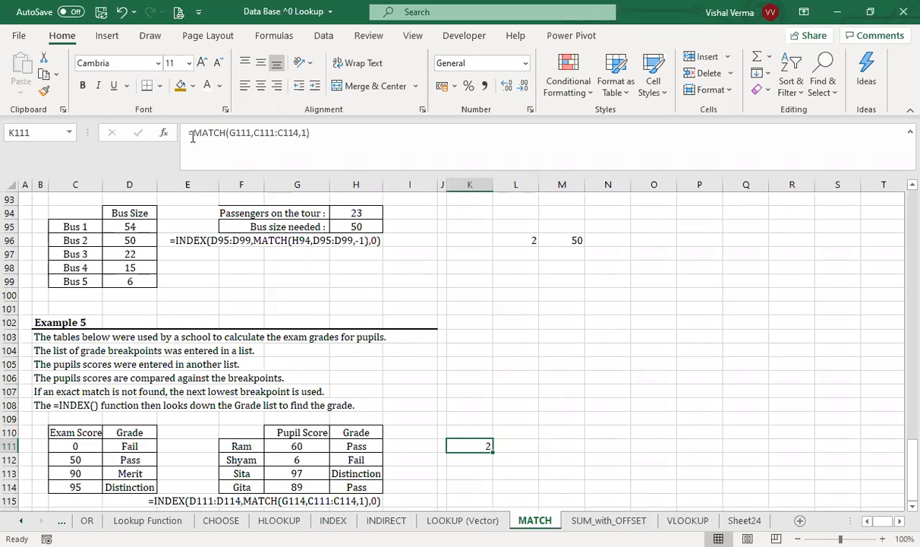
left_click(192, 134)
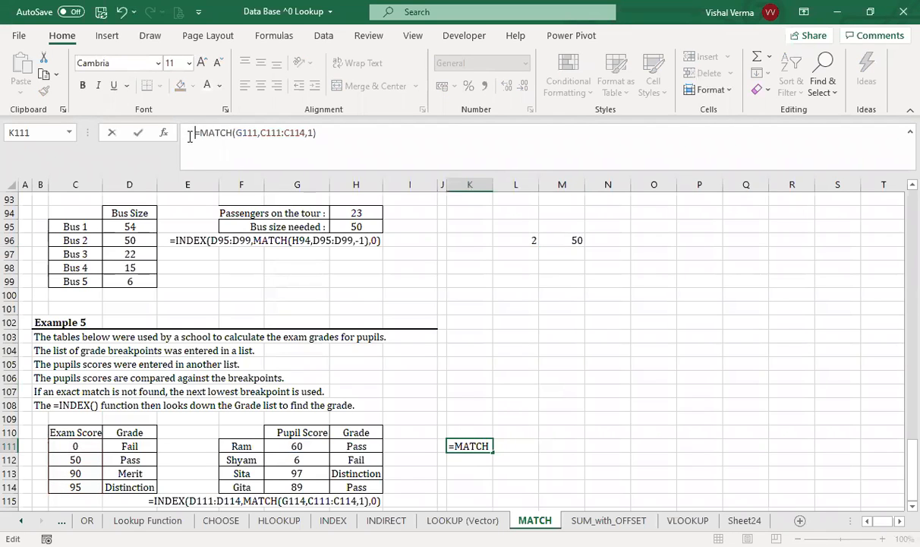
type("'")
key("Tab")
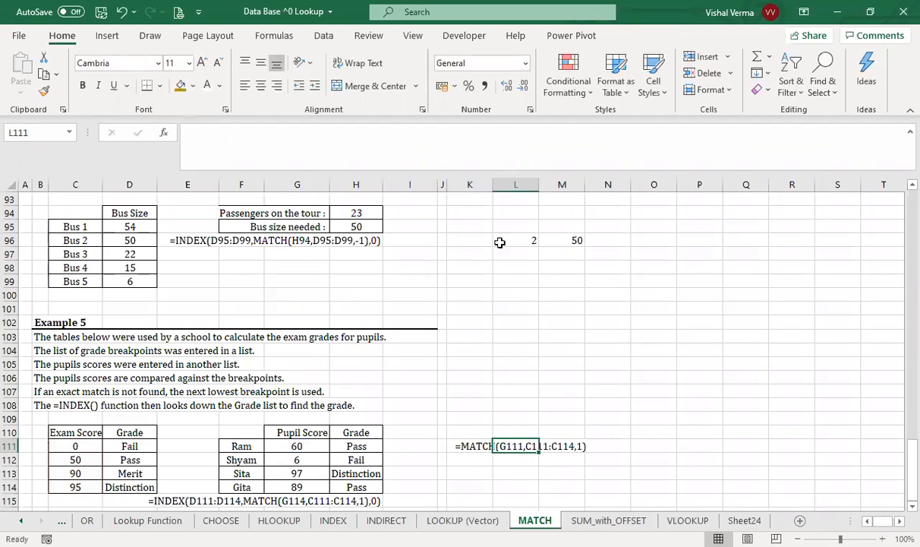
double_click(493, 185)
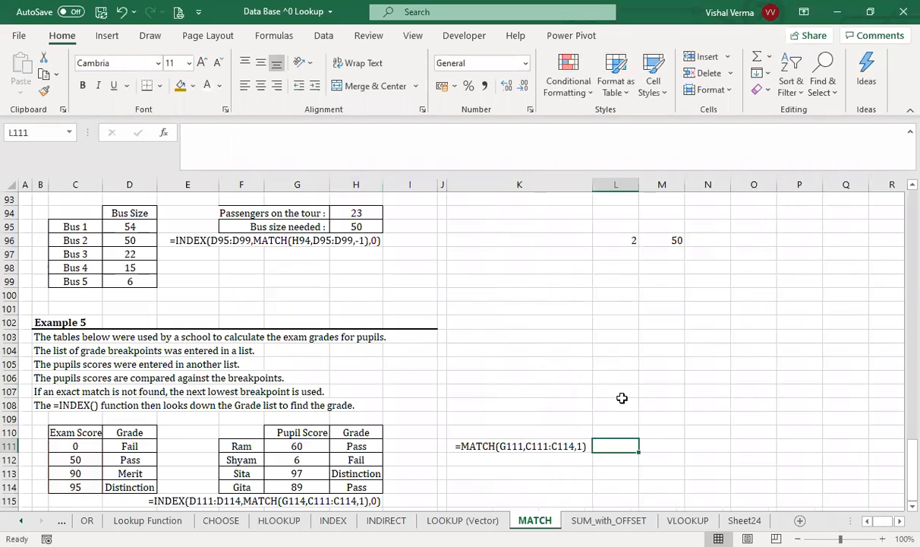
Start an INDEX formula in L111 with the grade list D111:D114 as its array.
type("=")
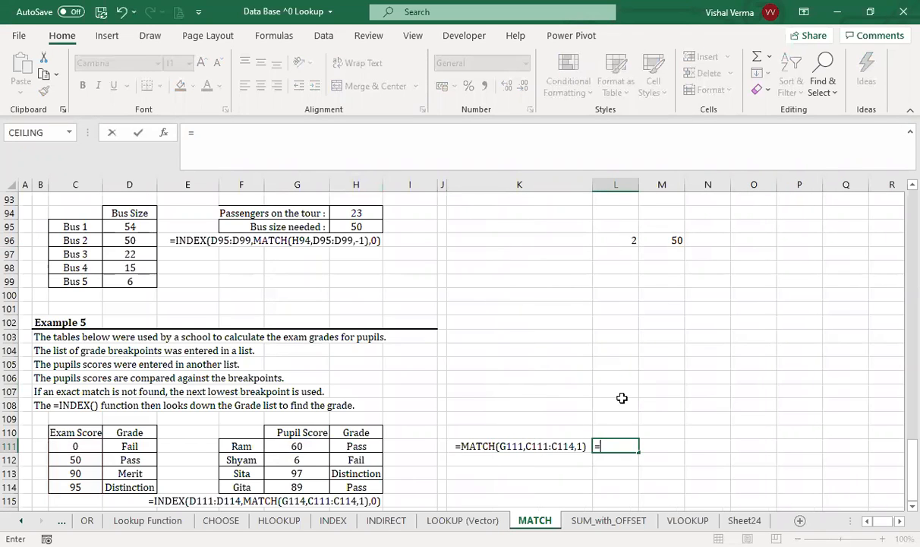
type("INDEX(")
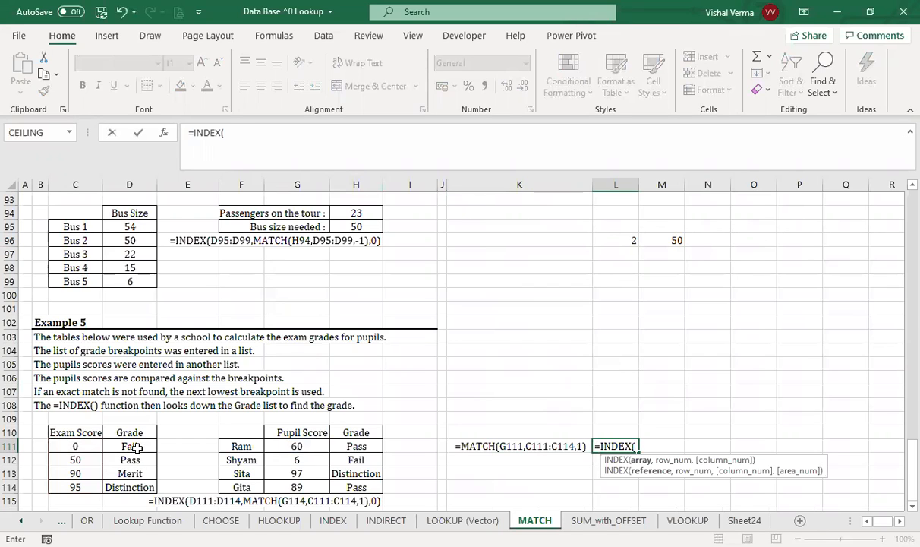
left_click(135, 448)
left_click_drag(137, 453, 137, 487)
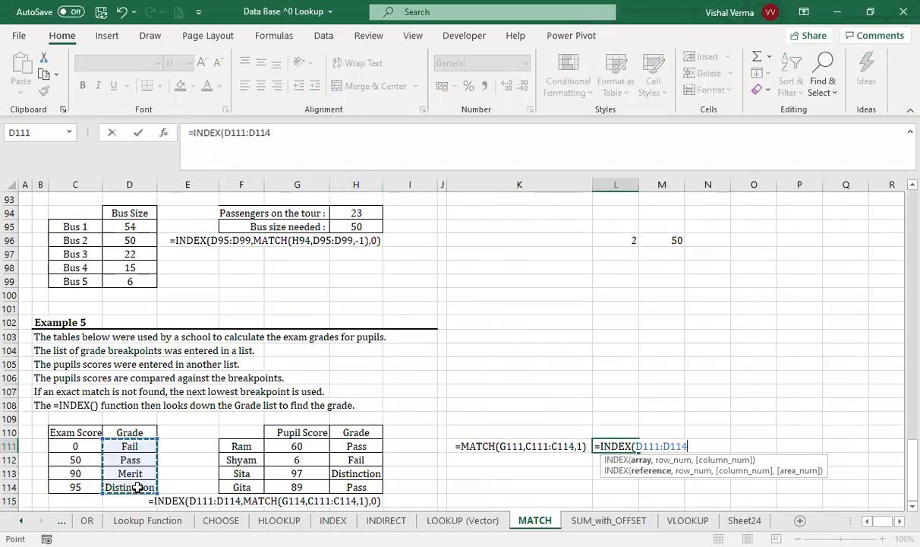
Complete L111's INDEX formula with MATCH(G111,C111:C114,1) as the row number and 0 as the column number, then reselect L111.
type(",m")
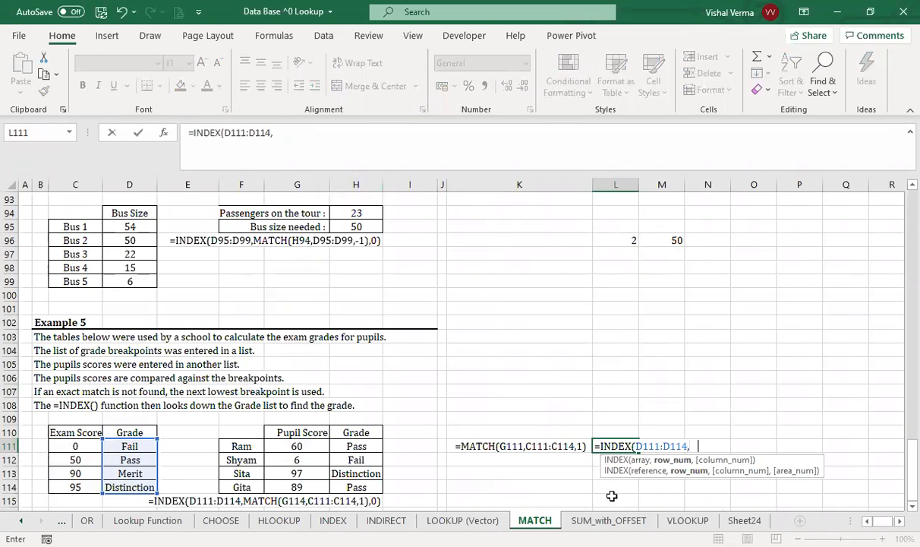
key("BackSpace")
type("m")
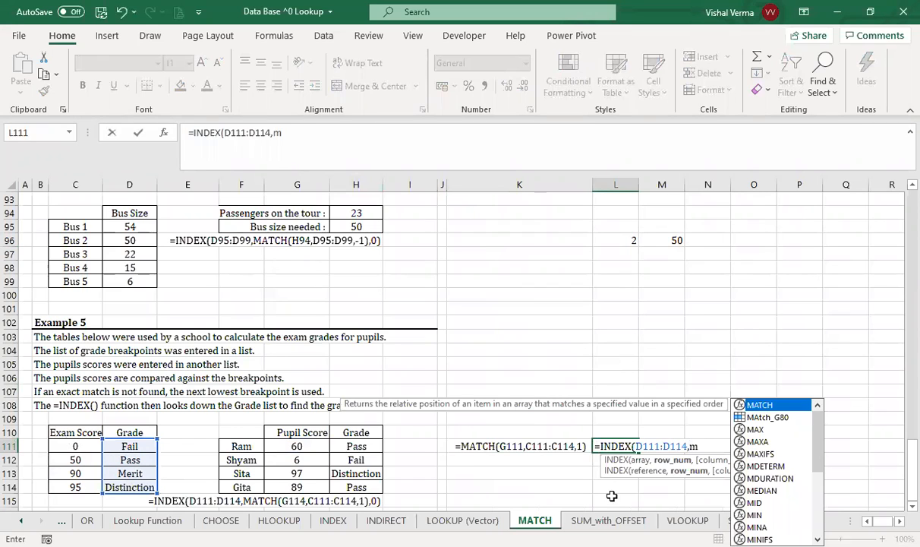
key("Tab")
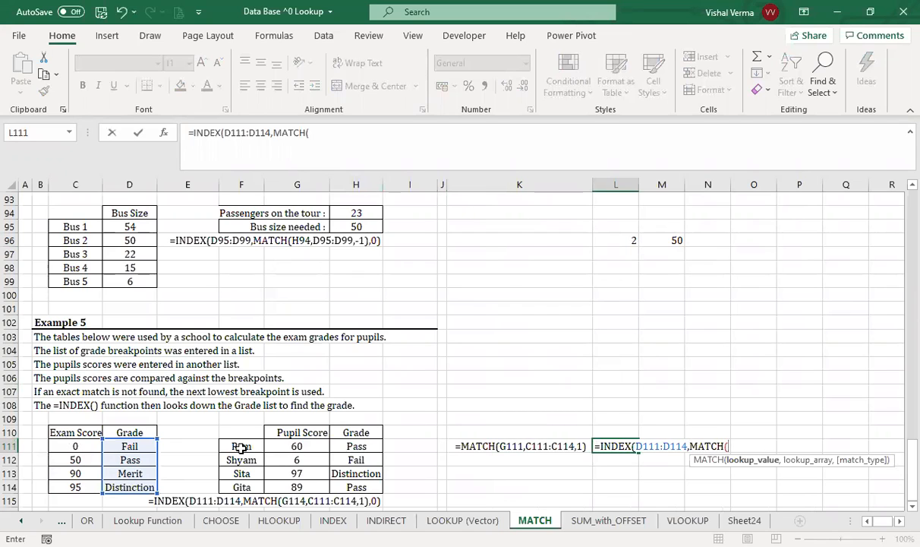
left_click(306, 446)
type(",")
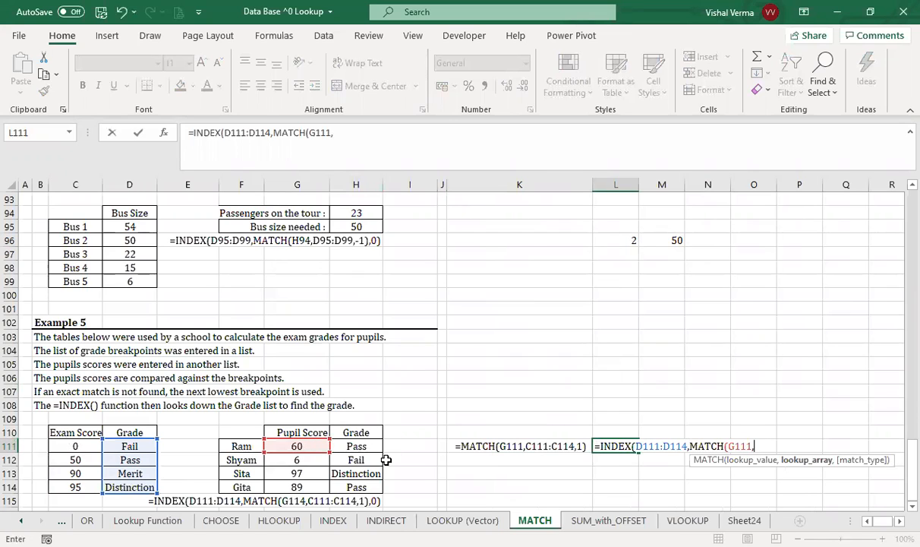
left_click(77, 448)
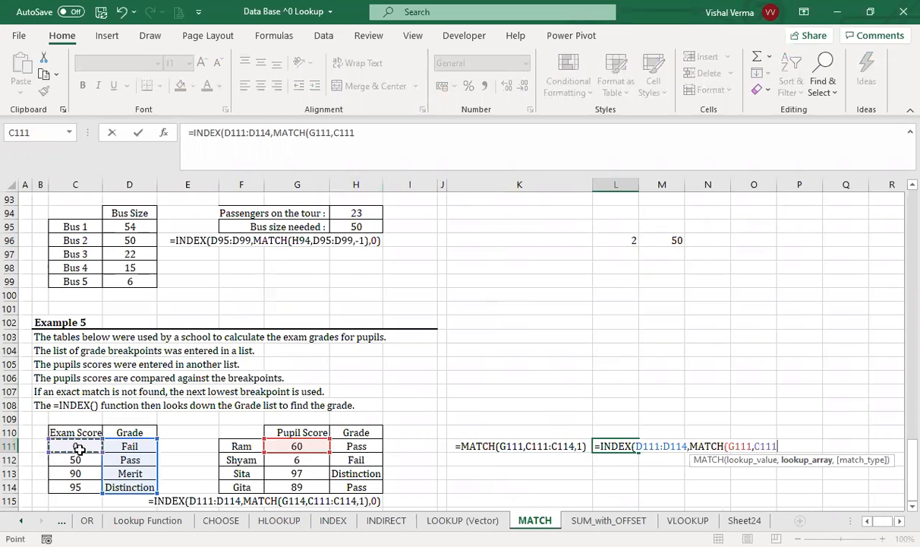
left_click_drag(79, 450, 81, 487)
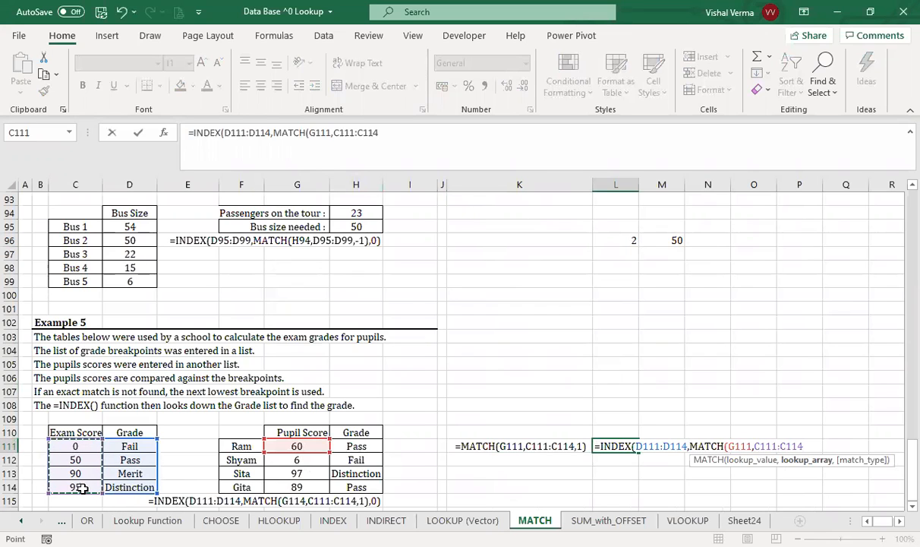
type(",")
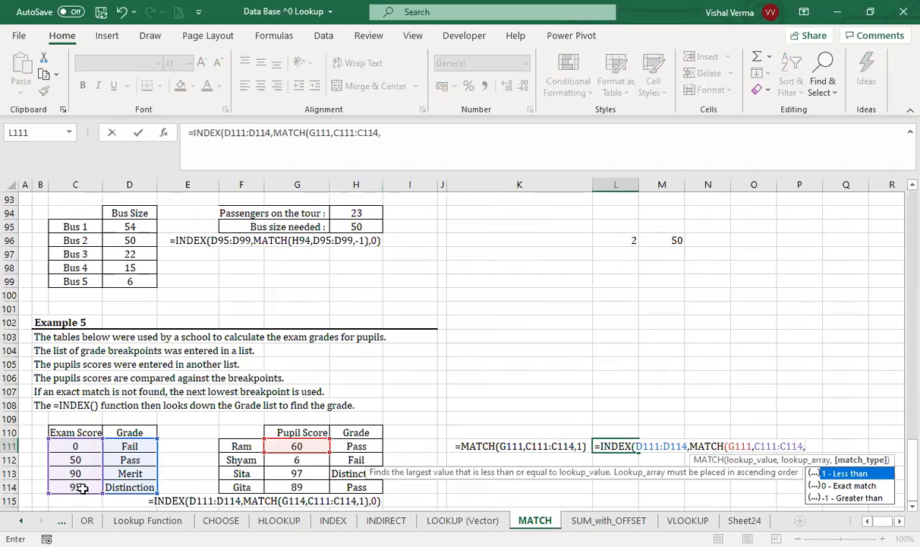
type("1)")
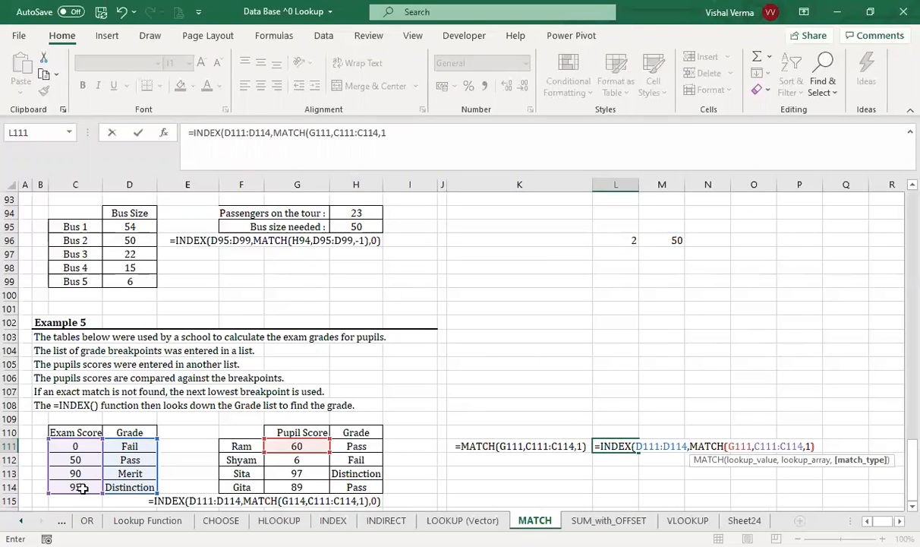
type(",0)")
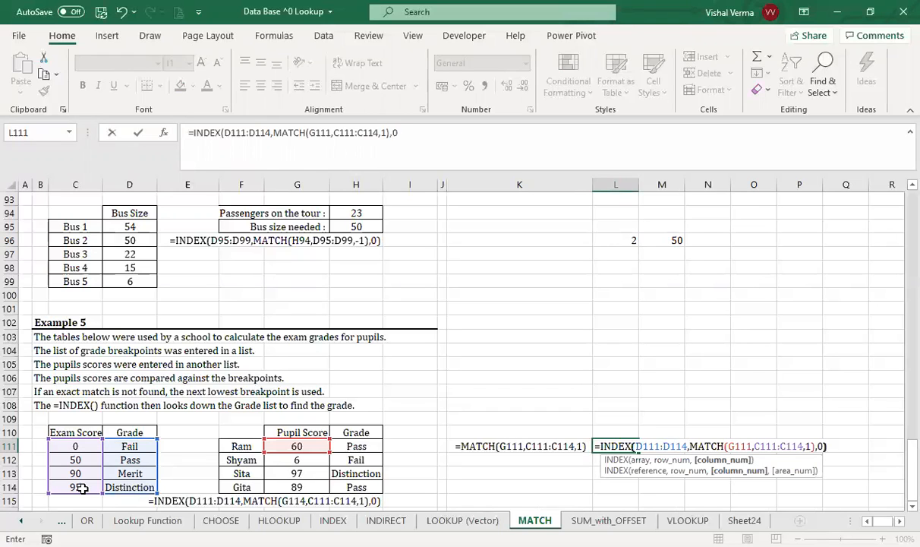
key("Return")
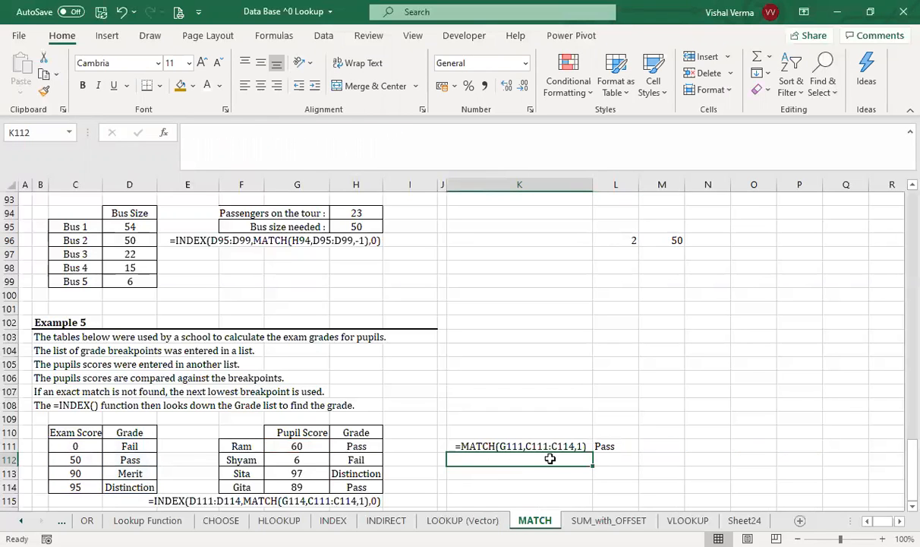
left_click(241, 445)
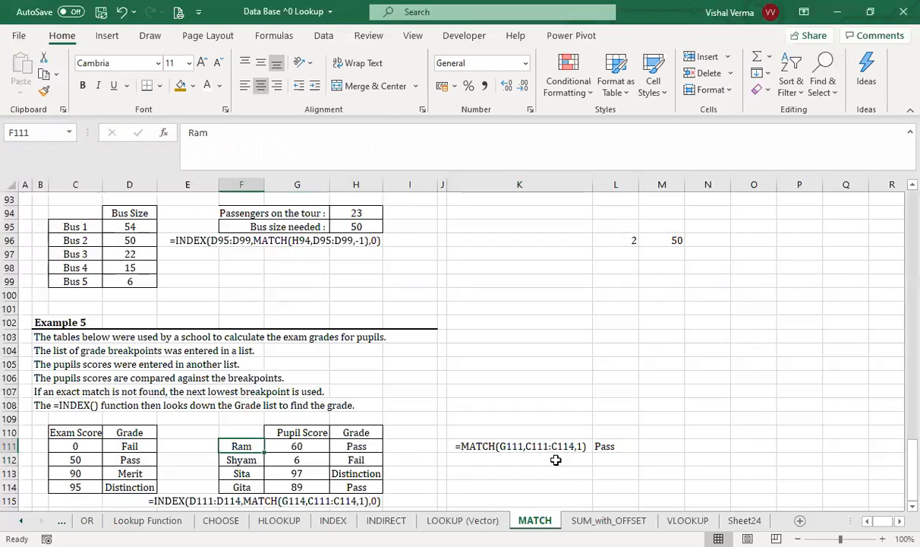
left_click(617, 453)
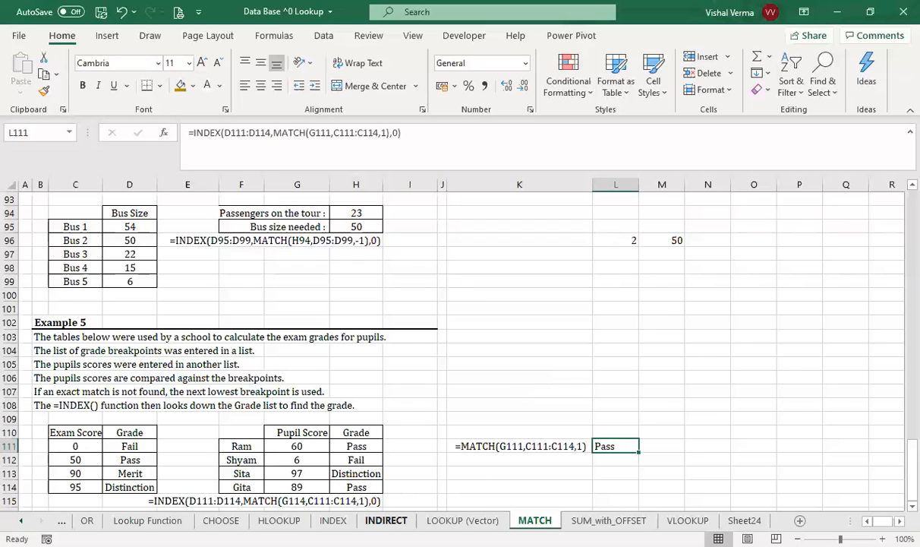
Open the INDIRECT sheet and examine how the formula in H11 uses the address in H9 to refer to table cell G7.
left_click(386, 520)
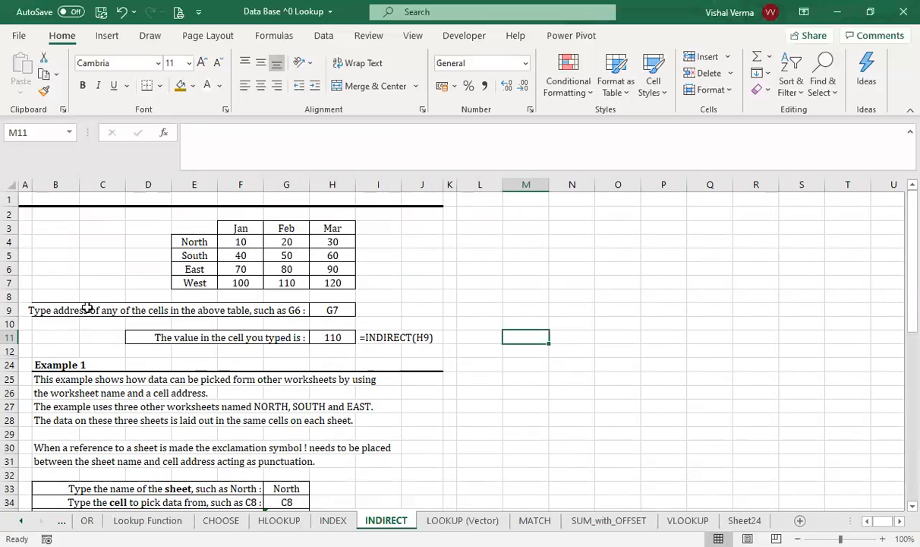
left_click(342, 310)
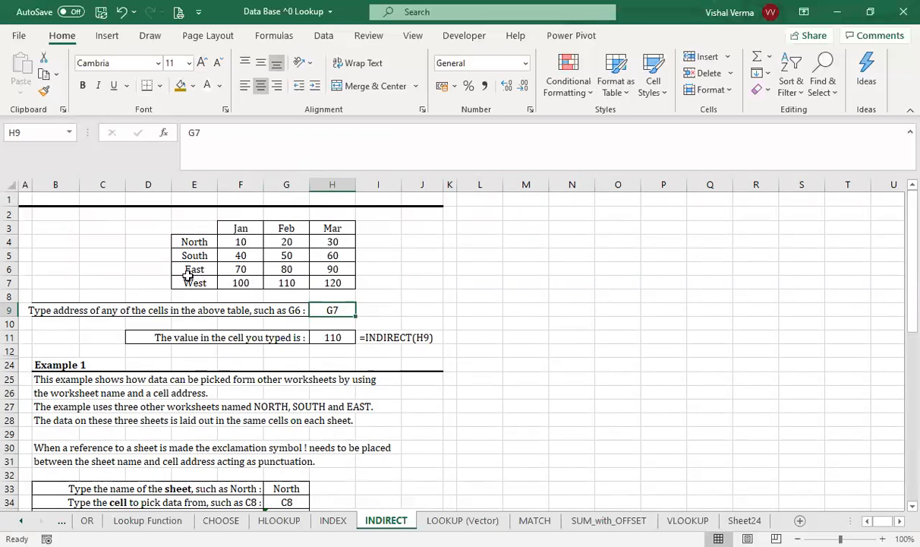
left_click(286, 282)
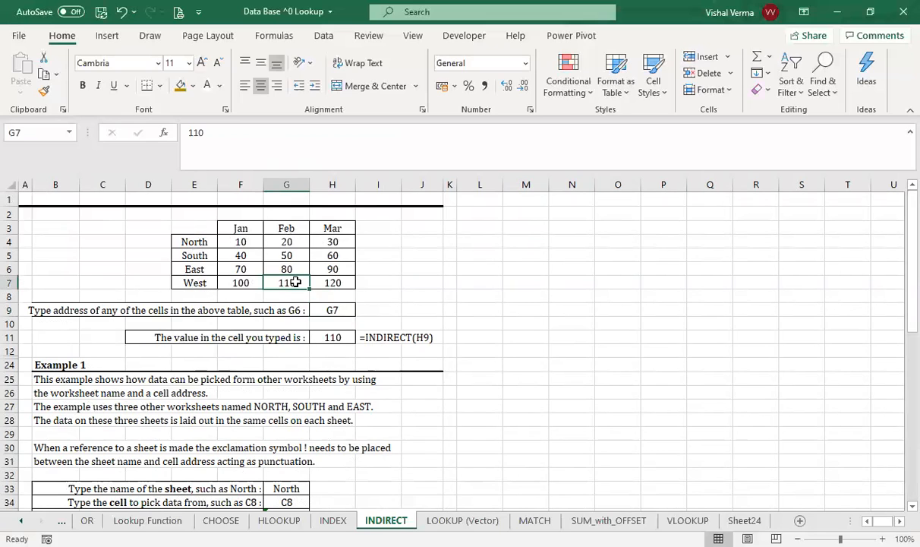
left_click(340, 309)
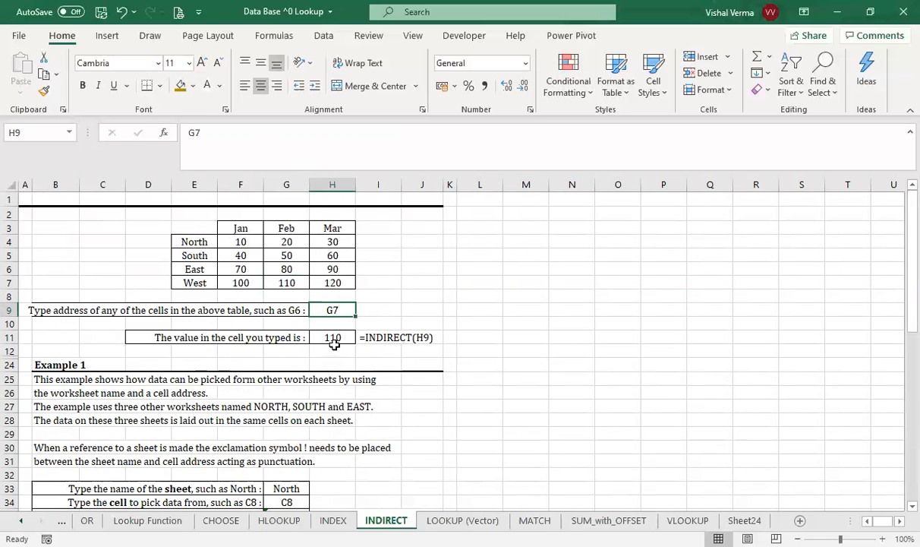
left_click(337, 338)
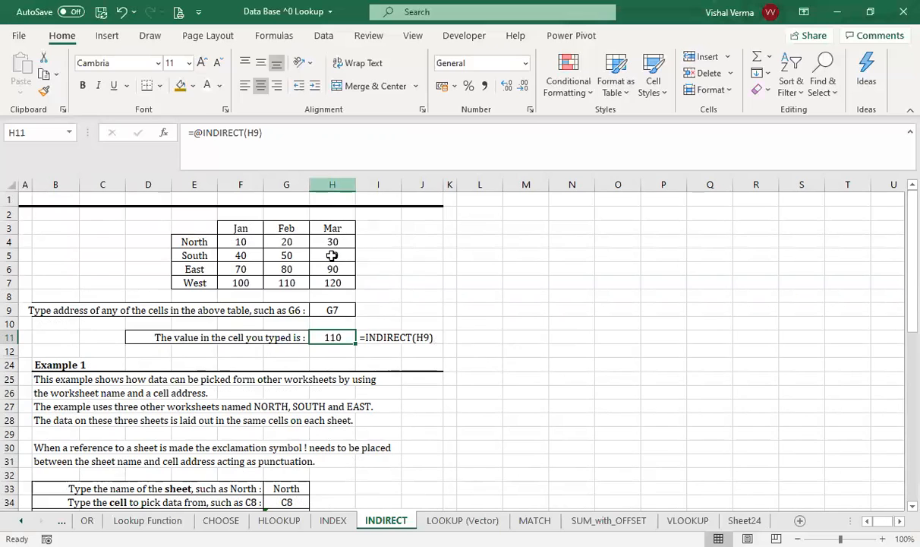
left_click(342, 311)
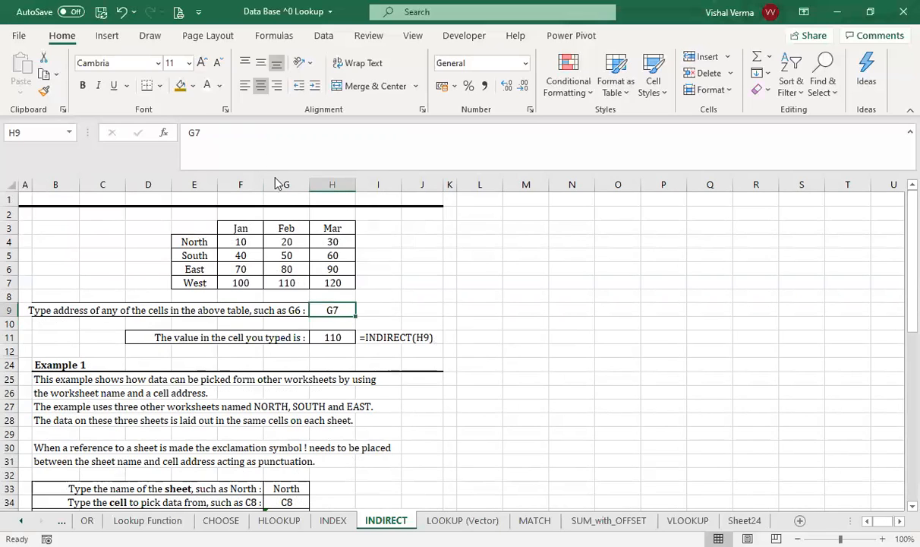
left_click(287, 287)
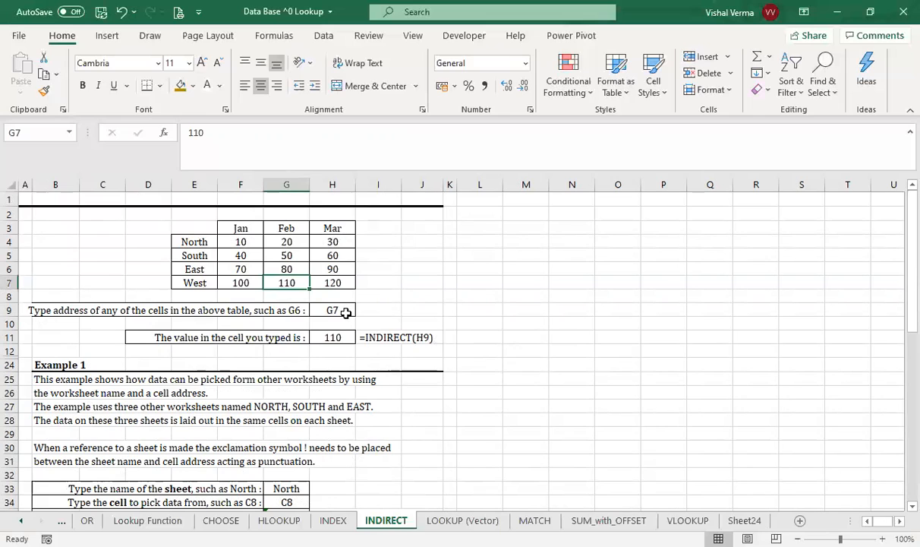
left_click(346, 313)
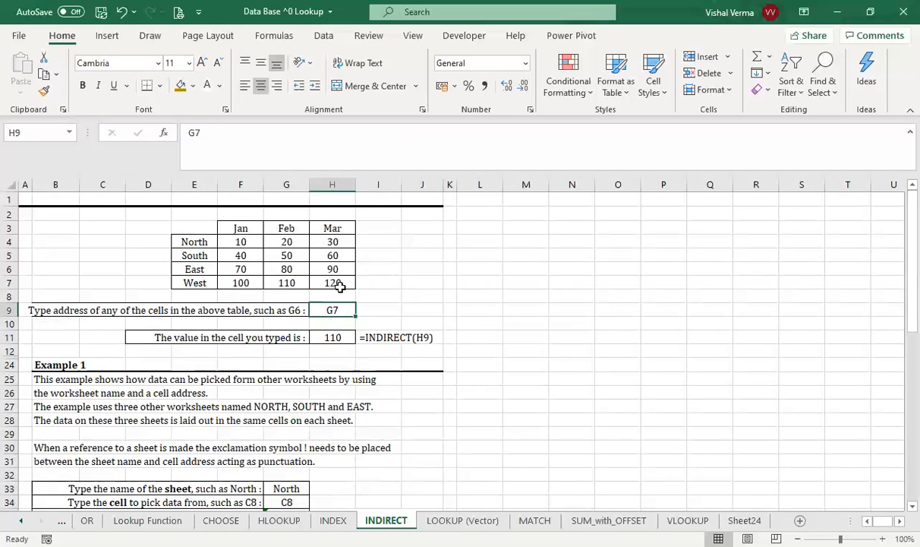
left_click(338, 337)
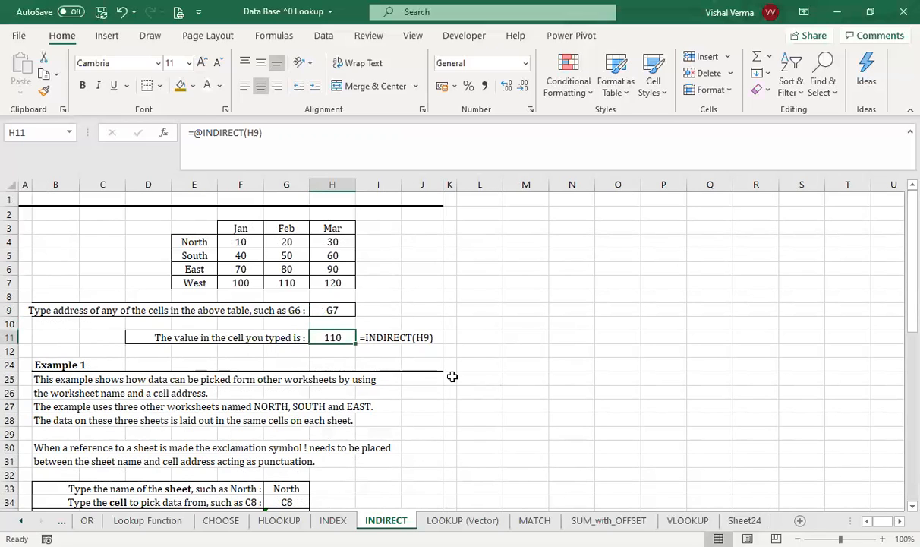
left_click(342, 313)
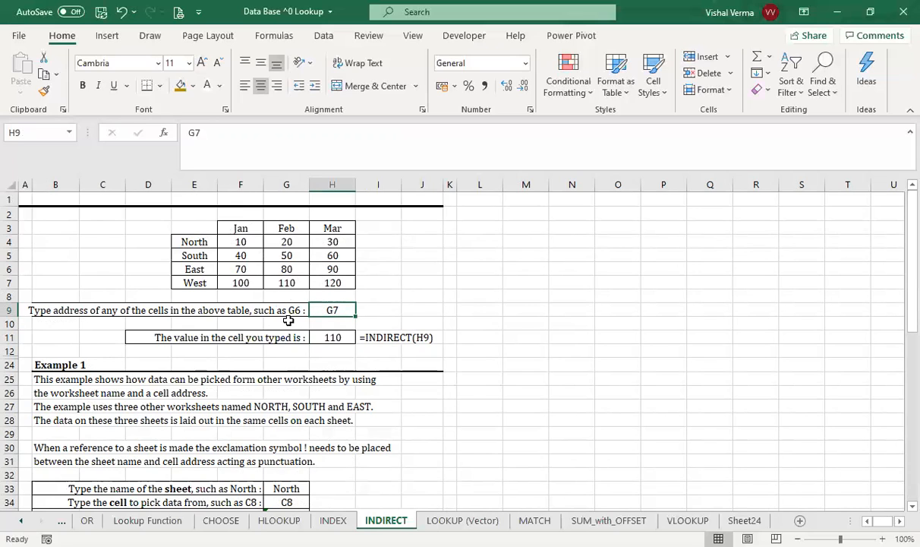
left_click(335, 337)
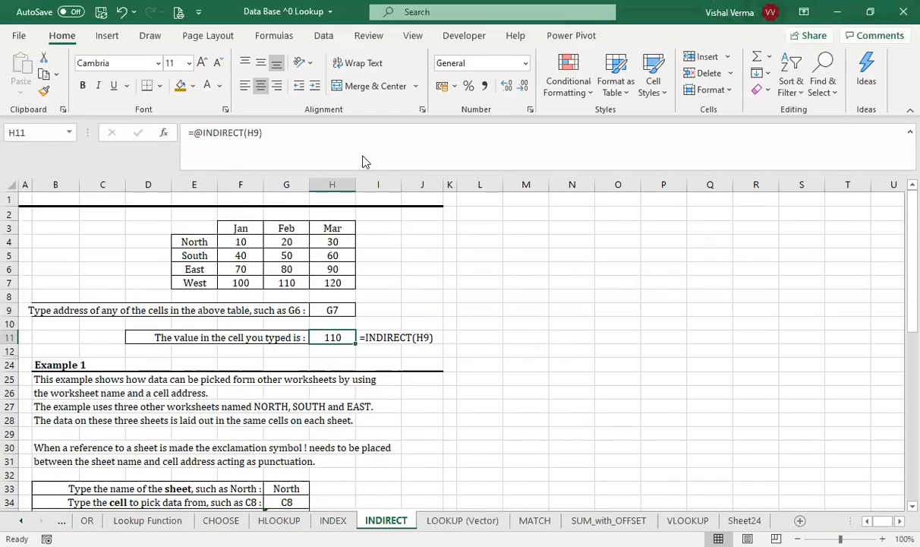
Open the SUM_with_OFFSET sheet and start a SUM formula in K24 with January's value E24 as its first argument.
left_click(616, 522)
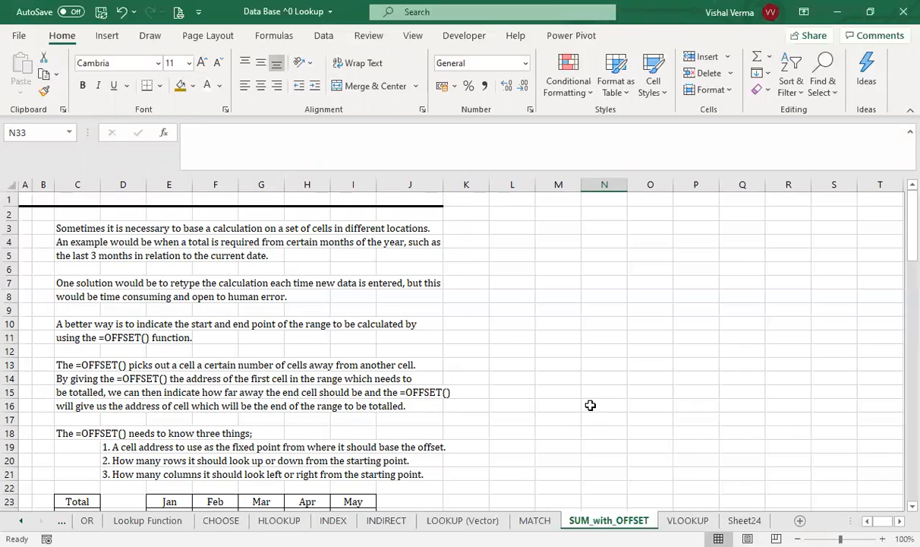
scroll(590, 404, "down", 3)
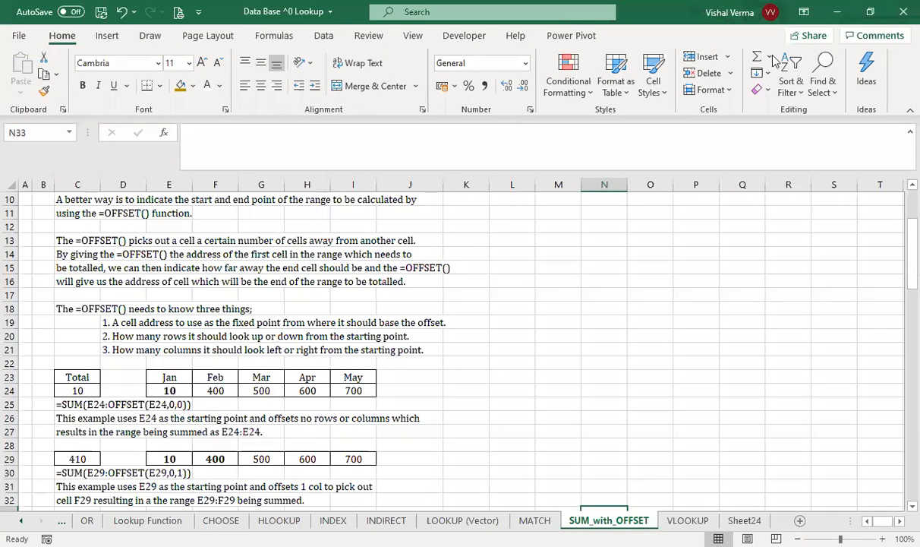
left_click(479, 392)
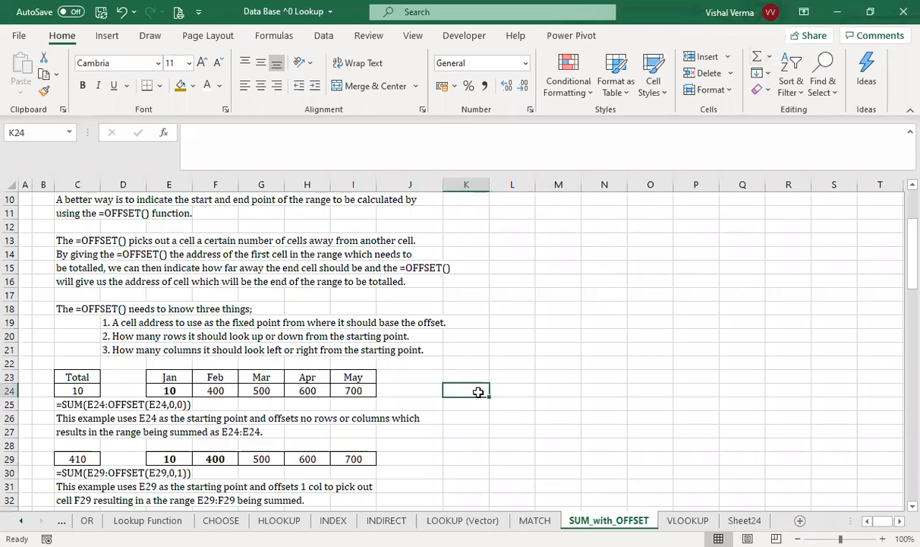
type("=")
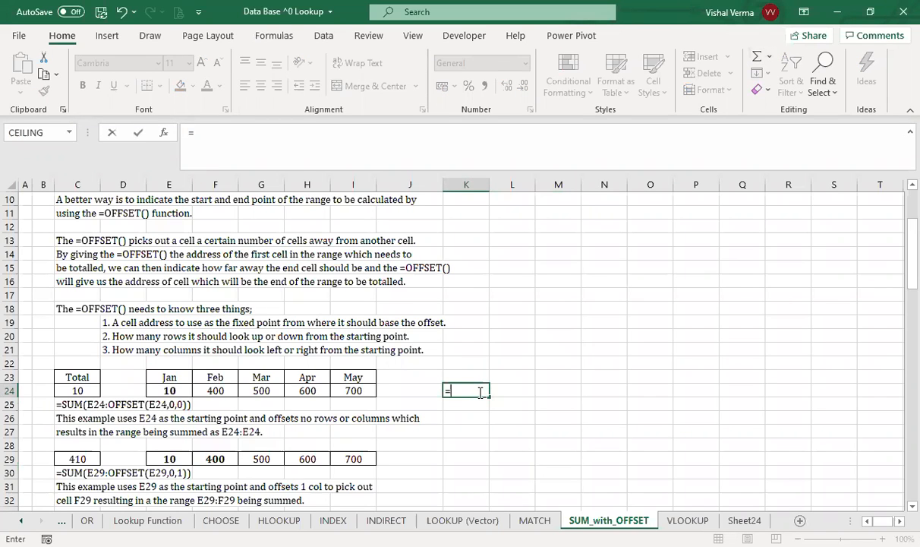
type("SUM(")
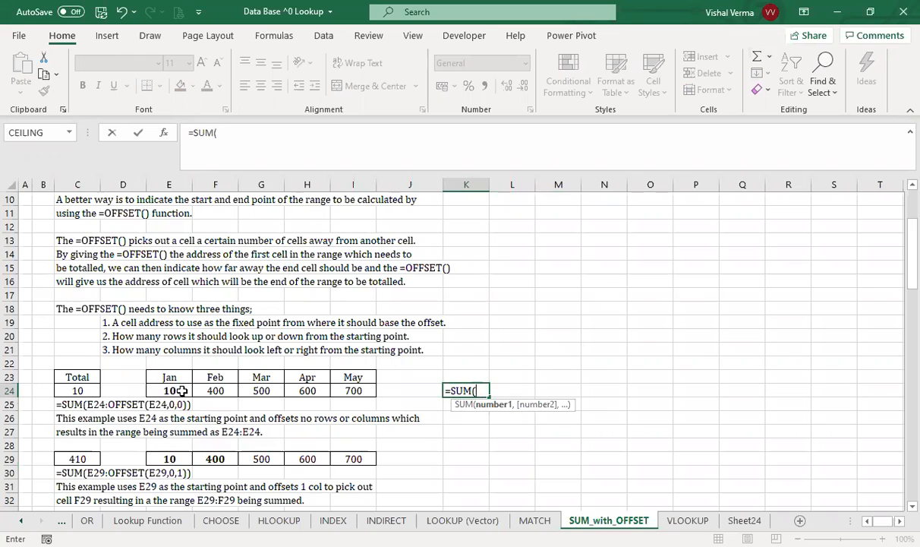
left_click(182, 391)
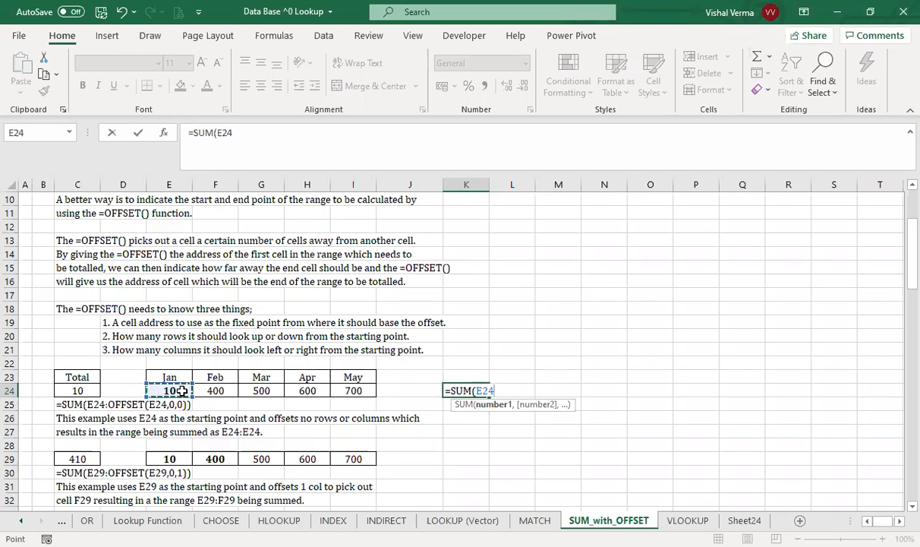
type(",")
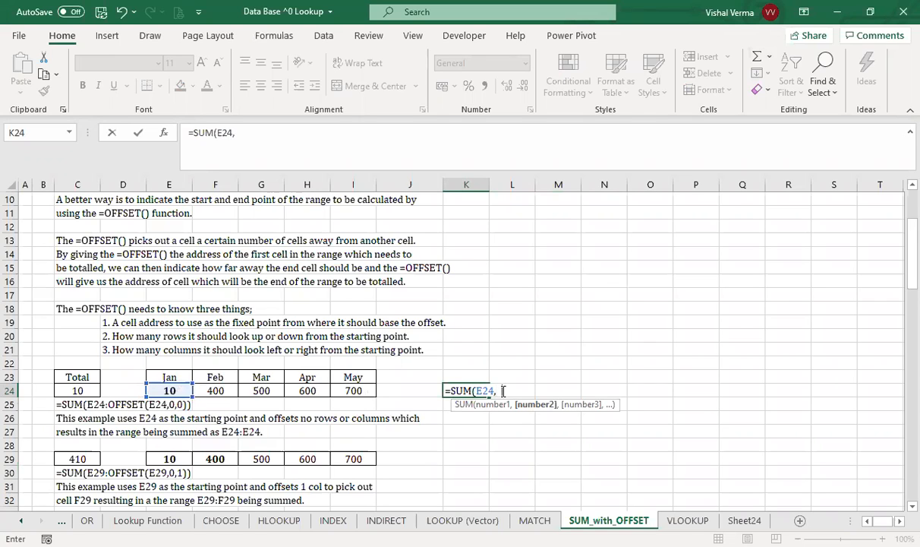
Complete K24's SUM formula with OFFSET(E24,0,0) as its second argument.
type("OFFSET(")
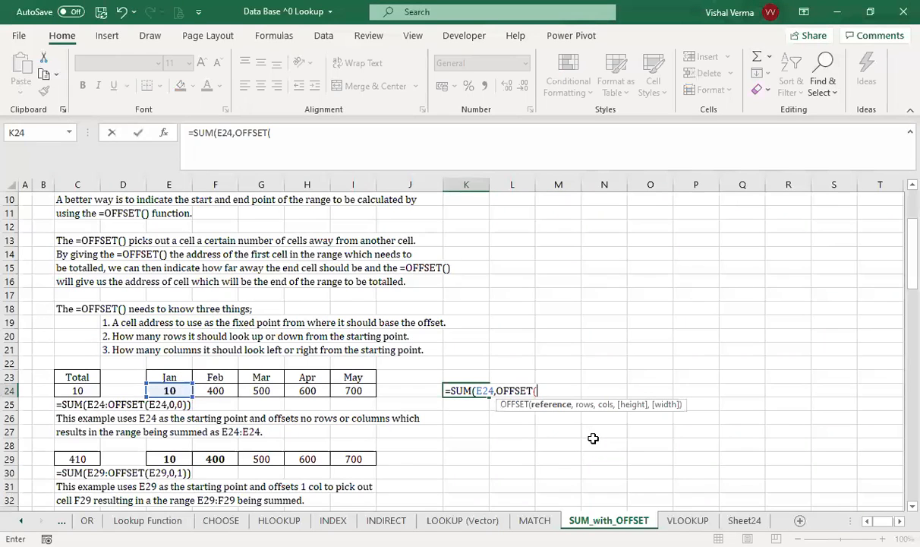
left_click(183, 391)
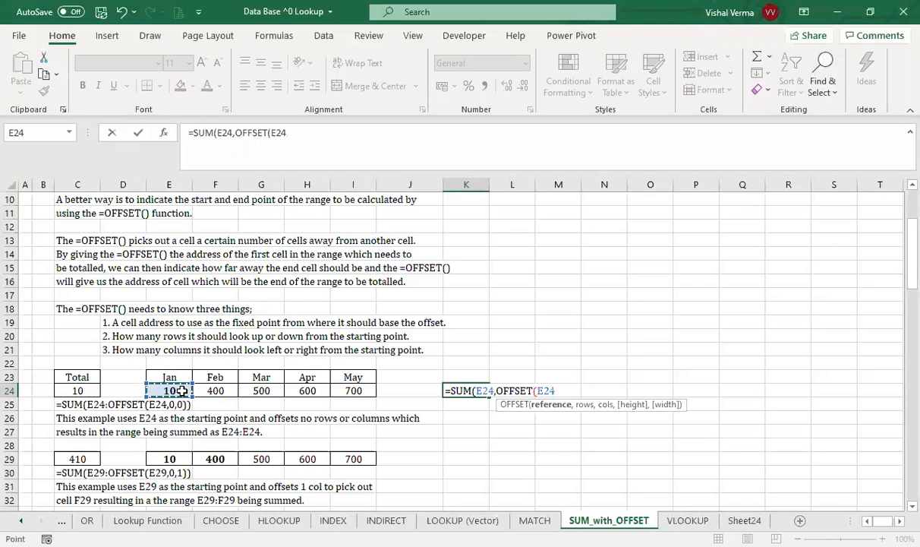
type(",")
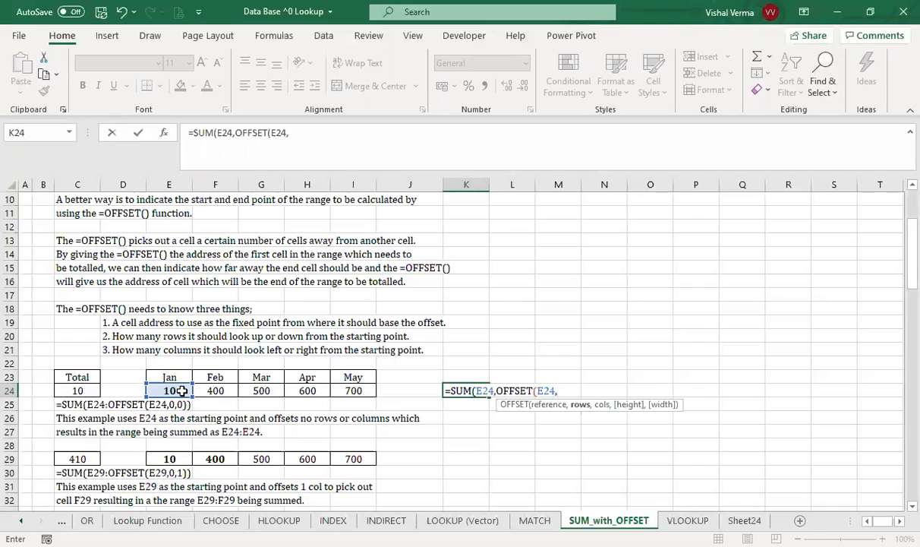
type("0,0)")
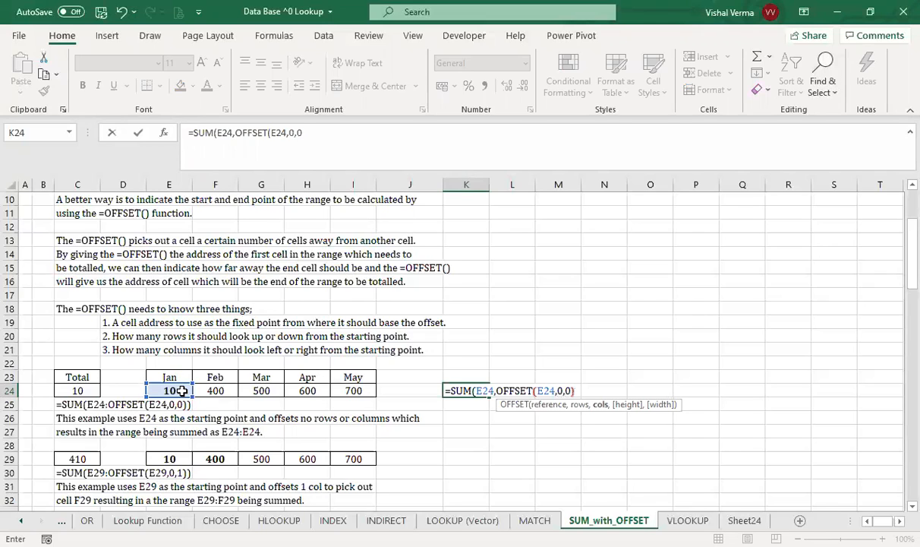
type(")")
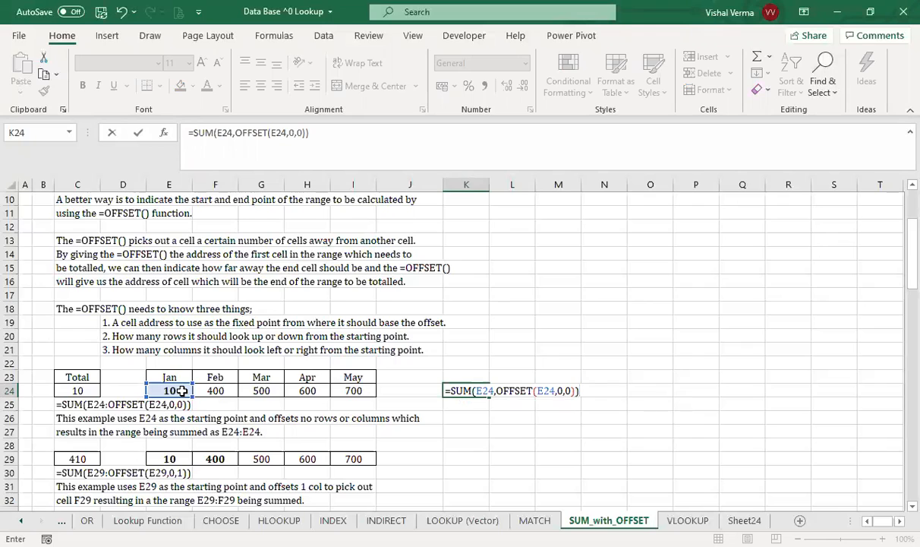
key("Return")
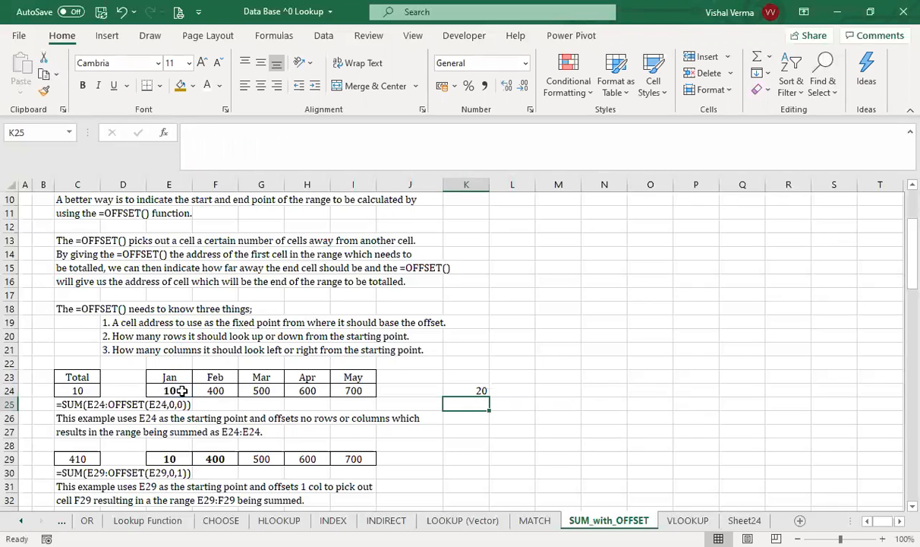
Replace the comma before OFFSET in K24's formula with a colon, giving =SUM(E24:OFFSET(E24,0,0)), and reselect K24.
left_click(472, 390)
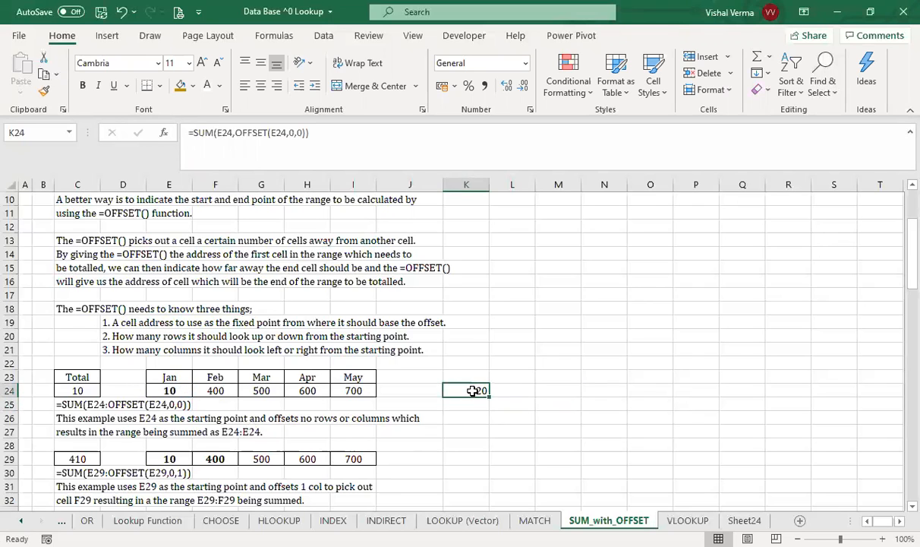
left_click(165, 390)
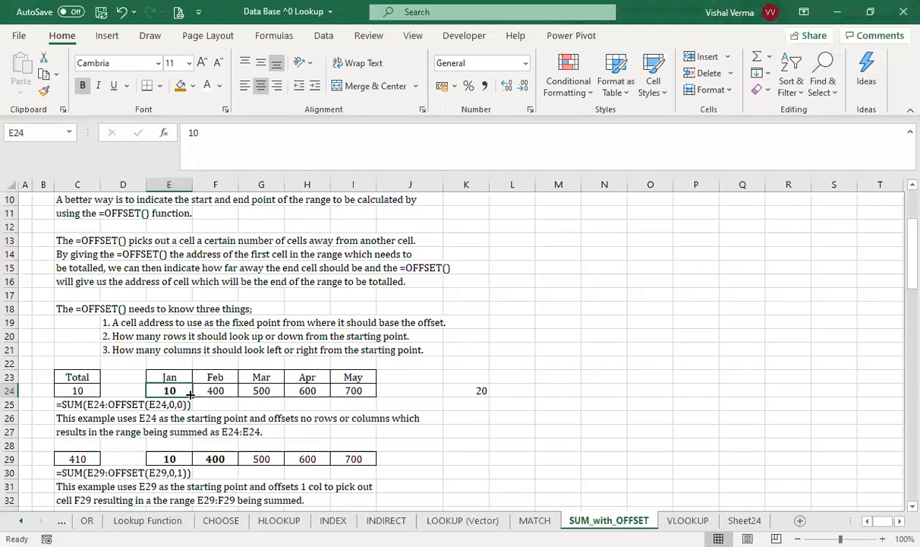
left_click(469, 392)
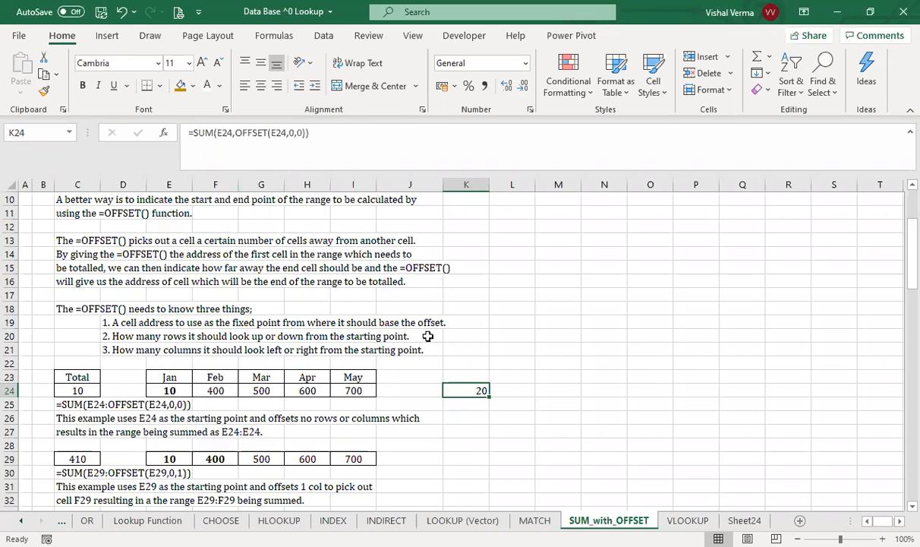
left_click(235, 133)
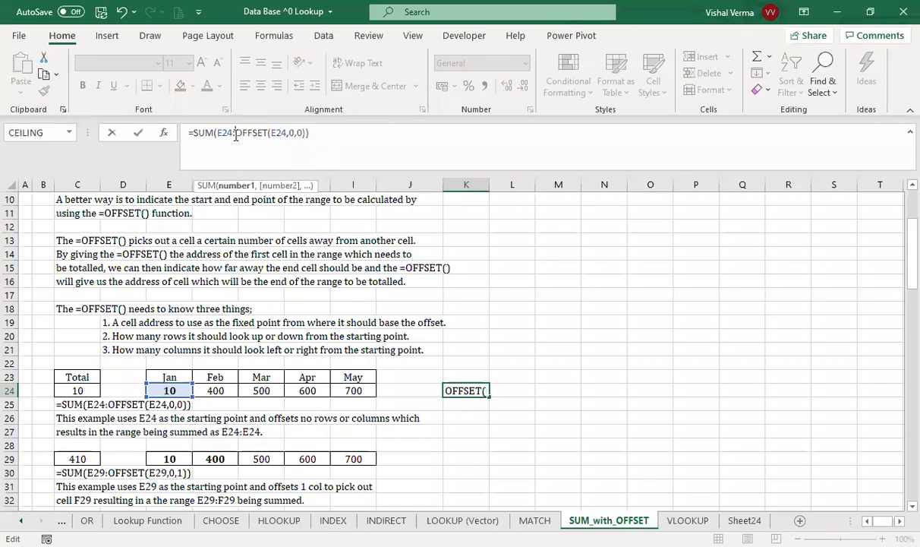
key("Return")
left_click(467, 387)
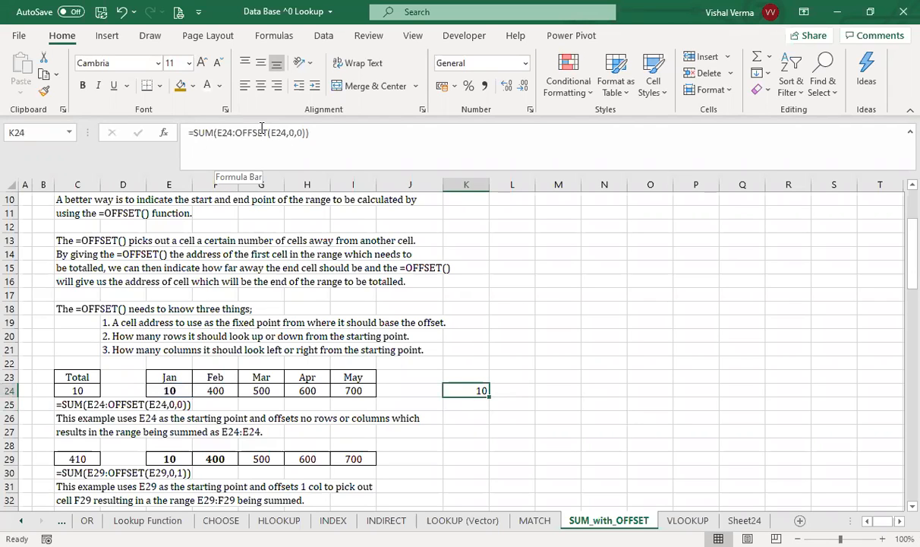
Try K24's formula with a comma before OFFSET and E25 as the OFFSET reference, and undo that edit.
left_click(236, 130)
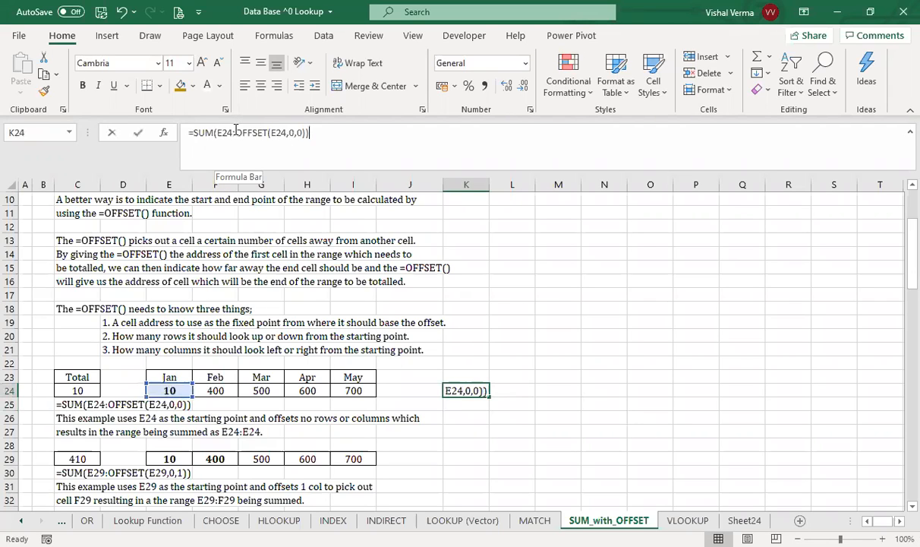
left_click(236, 129)
key("BackSpace")
type(",")
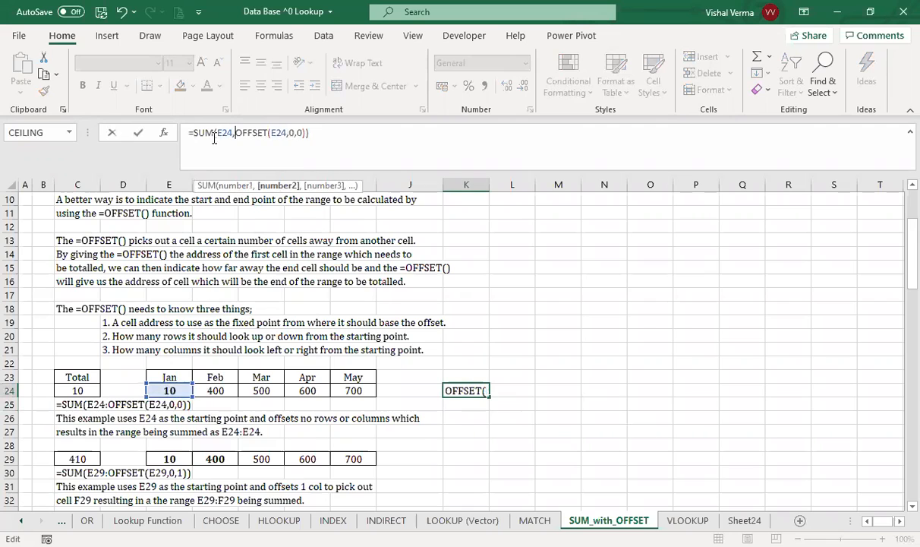
left_click(223, 132)
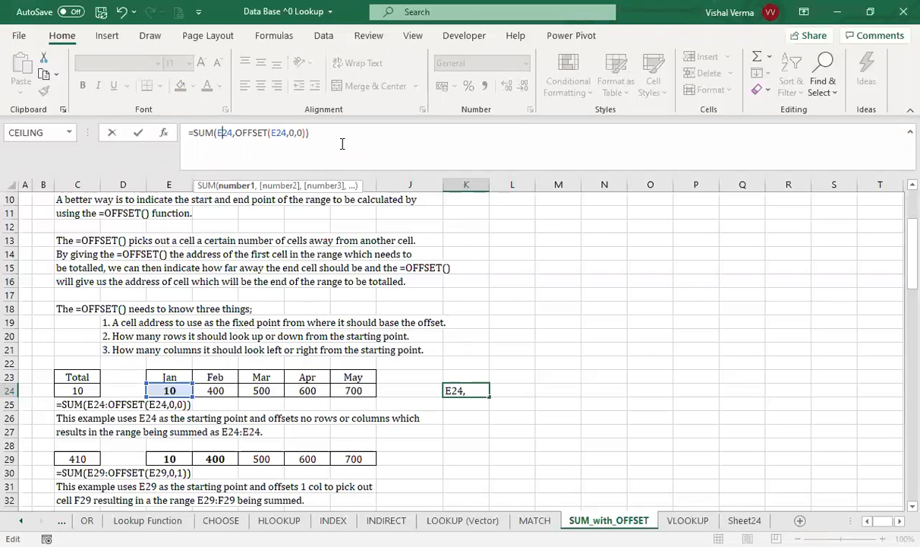
left_click(286, 132)
key("BackSpace")
type("5")
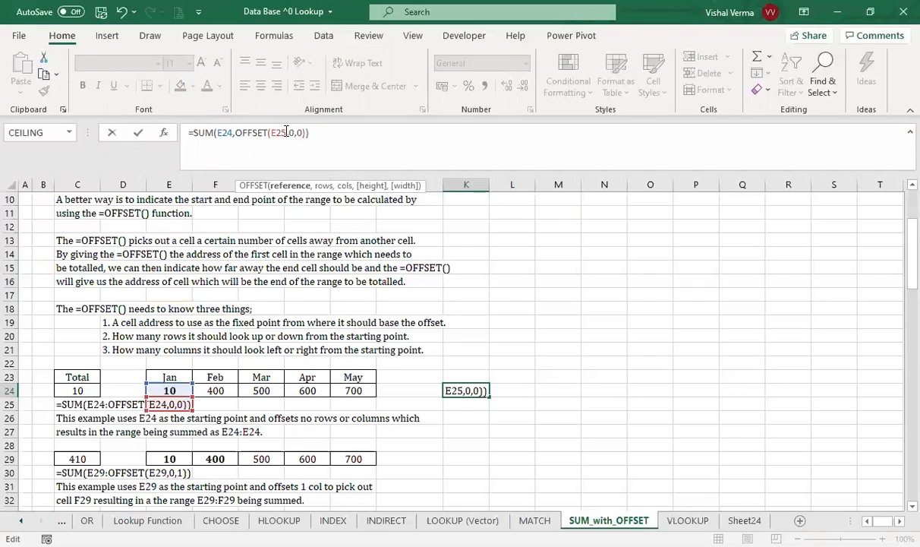
key("Return")
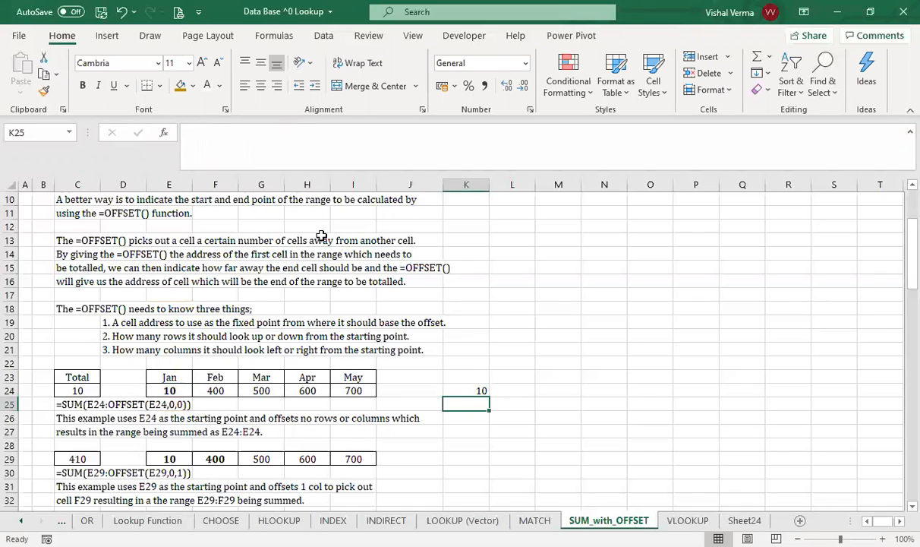
left_click(466, 390)
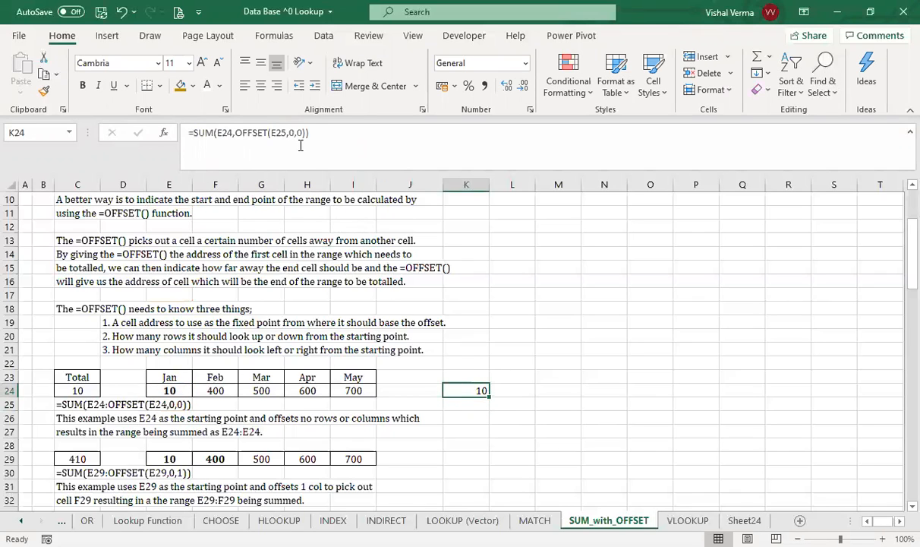
key("ctrl+z")
Change the OFFSET reference in K24's formula to February's cell F24 and reselect K24.
left_click(275, 132)
key("BackSpace")
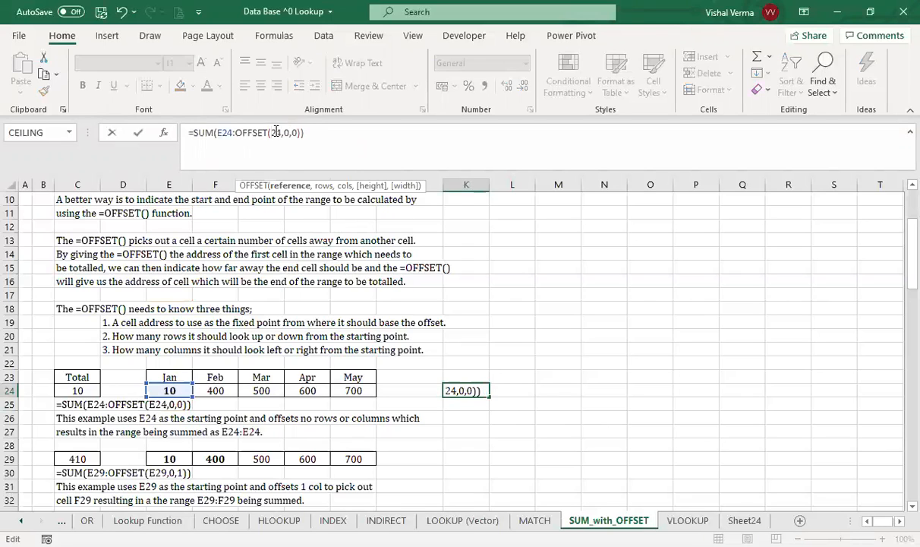
key("Return")
left_click(473, 391)
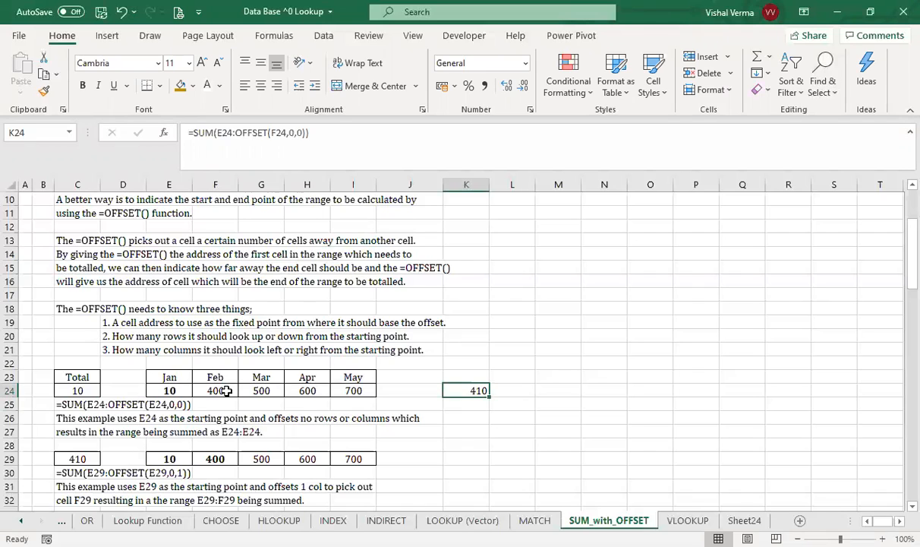
Switch the separator before OFFSET(F24,0,0) in K24's formula to a comma and reselect K24.
left_click(234, 132)
key("BackSpace")
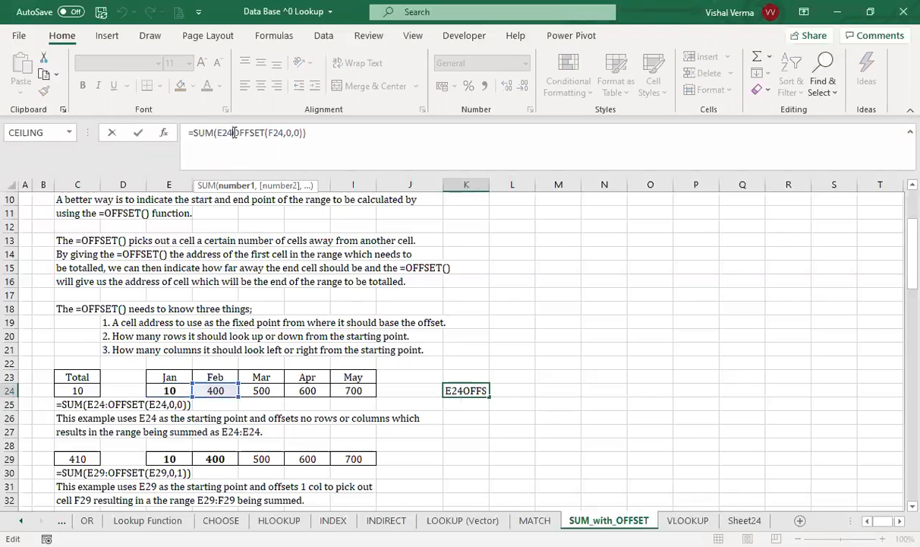
key("Return")
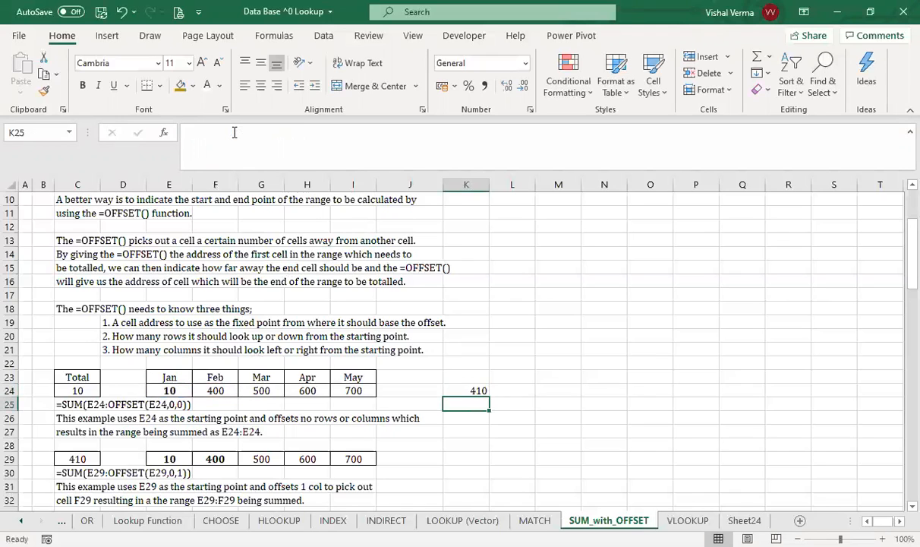
left_click(481, 392)
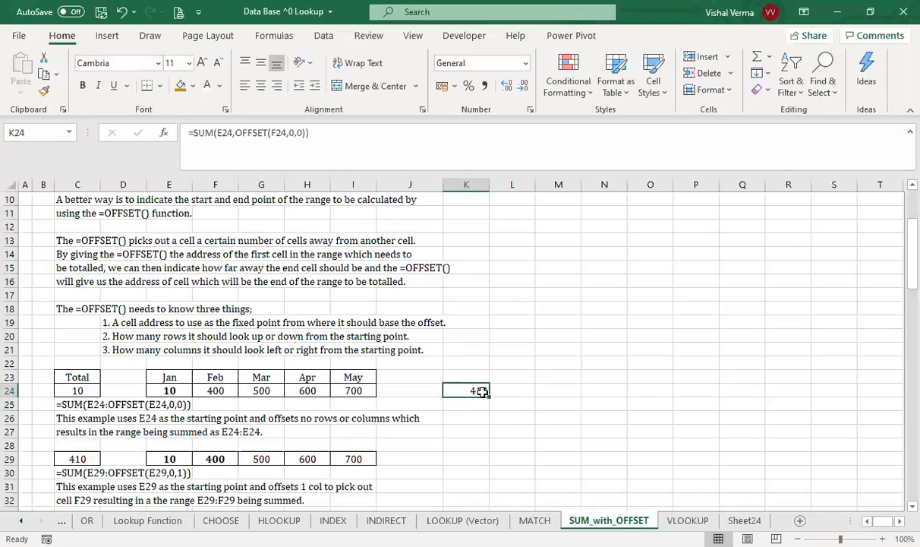
Change the OFFSET reference in K24's formula to March's cell G24 and reselect K24.
left_click(277, 131)
key("BackSpace")
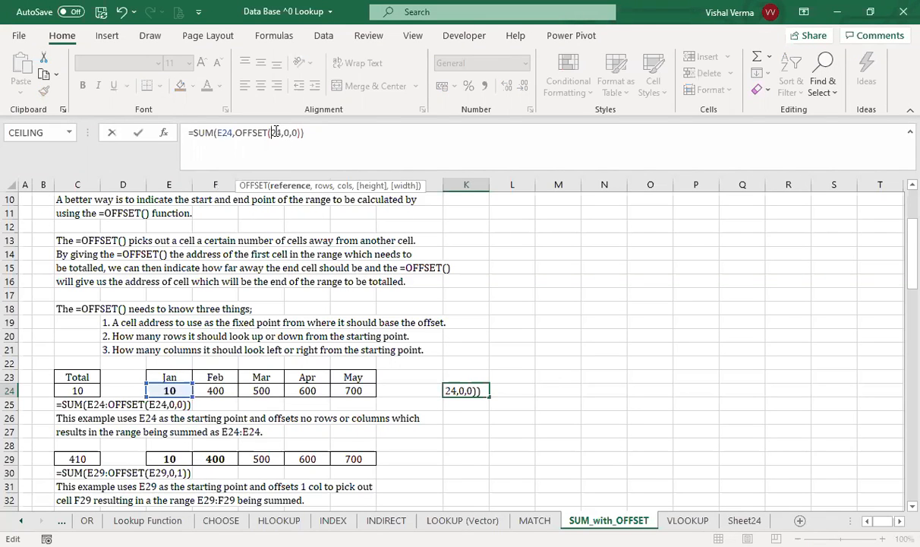
type("G")
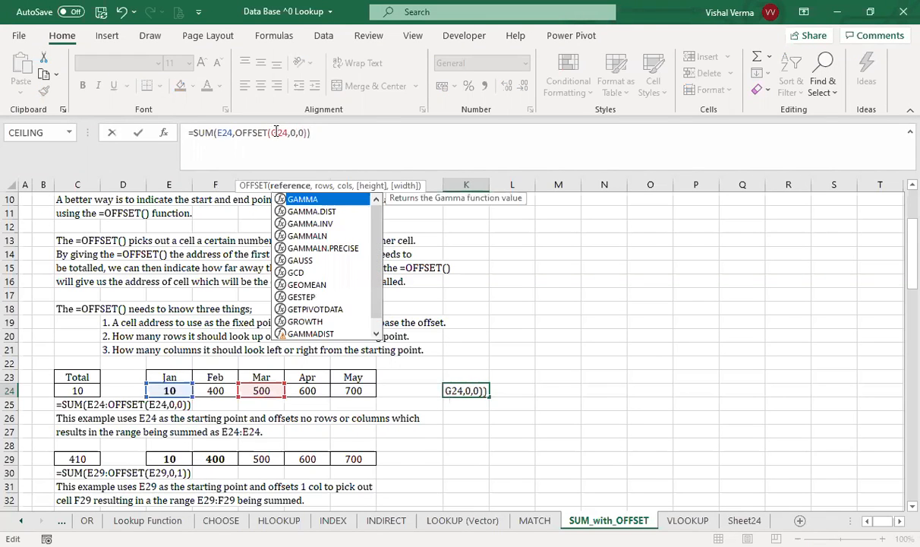
key("Return")
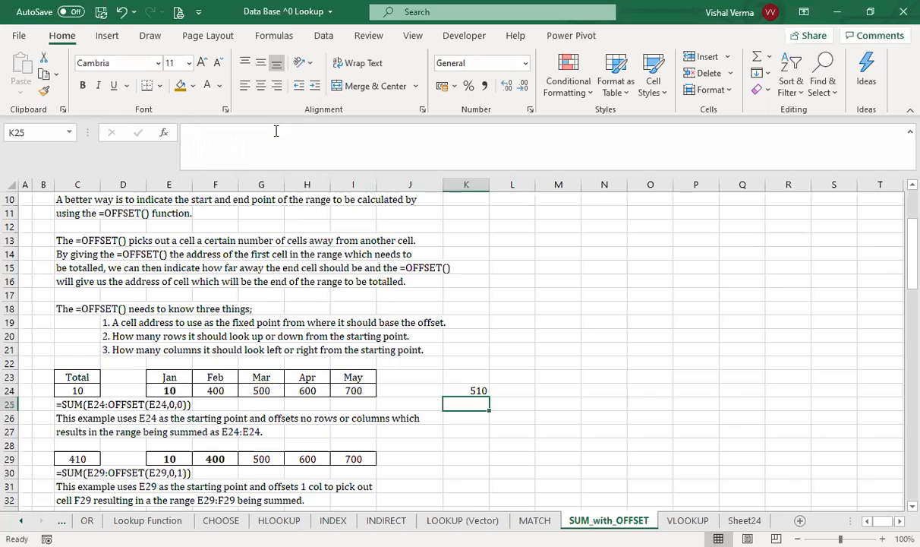
left_click(471, 388)
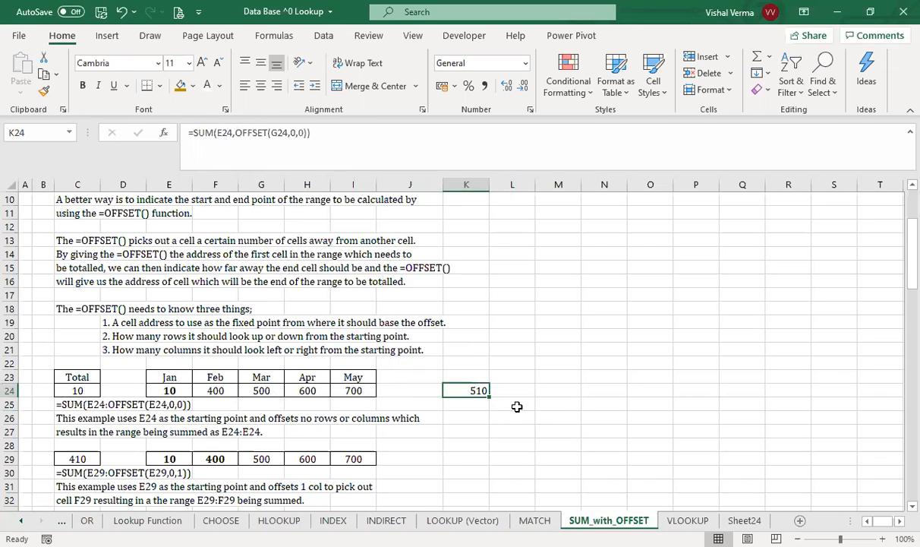
Use a colon between E24 and OFFSET(G24,0,0) in K24's formula so it sums the whole range.
left_click(237, 134)
key("BackSpace")
type(":")
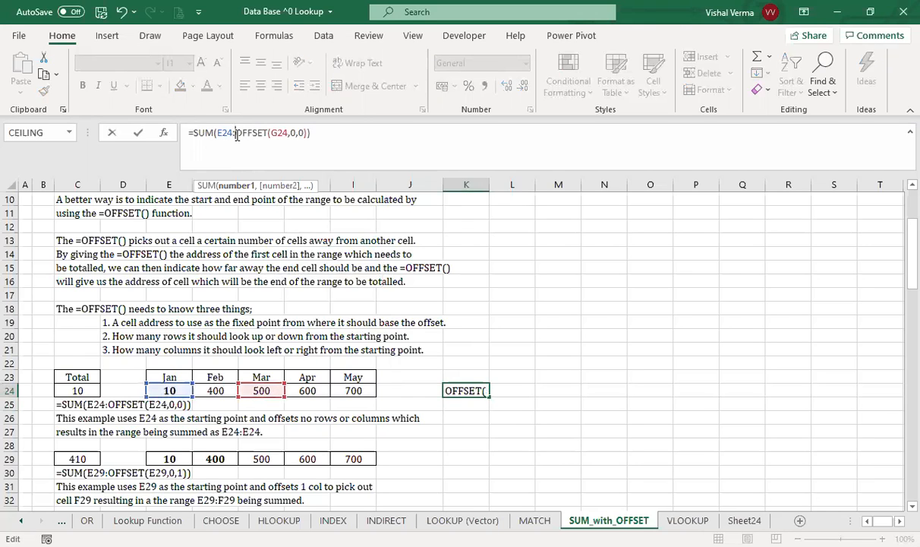
key("Return")
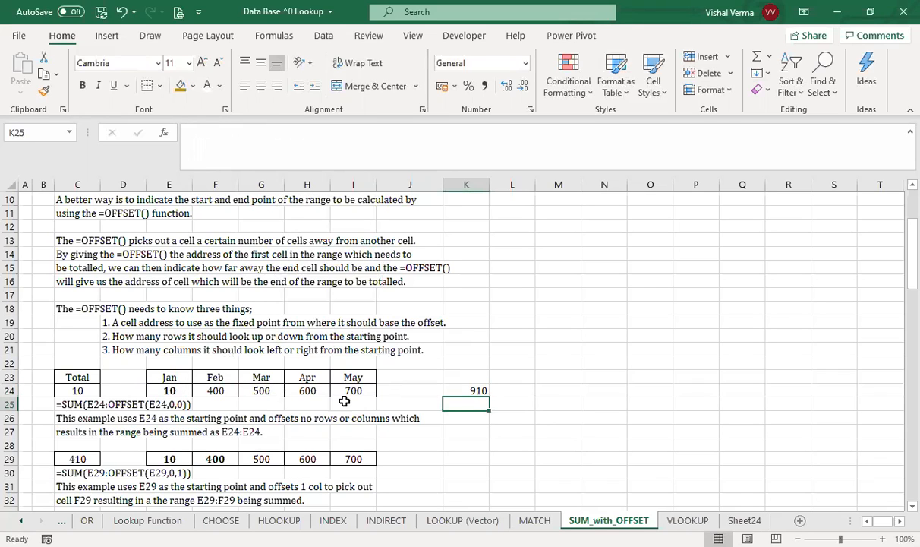
Check K24's formula against the written OFFSET explanation and the SUM with OFFSET examples on the sheet.
left_click(477, 390)
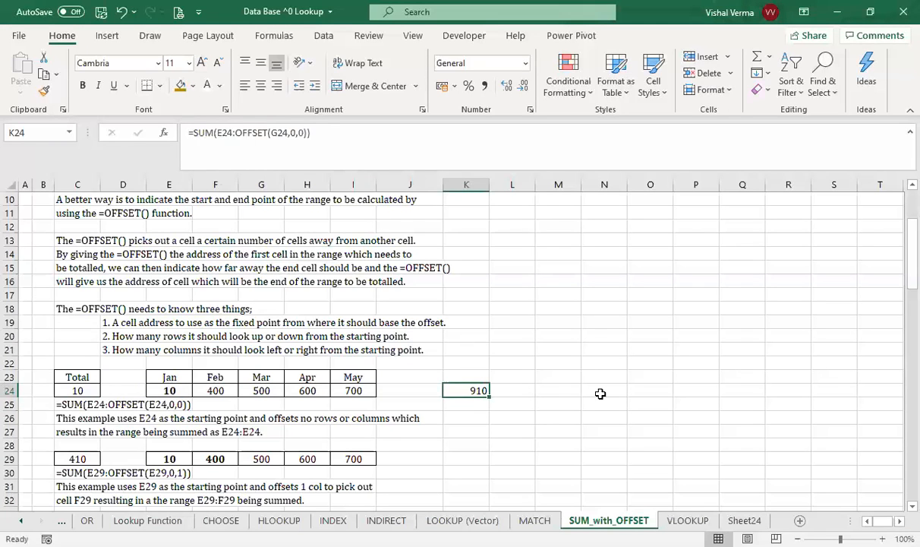
scroll(600, 393, "down", 5)
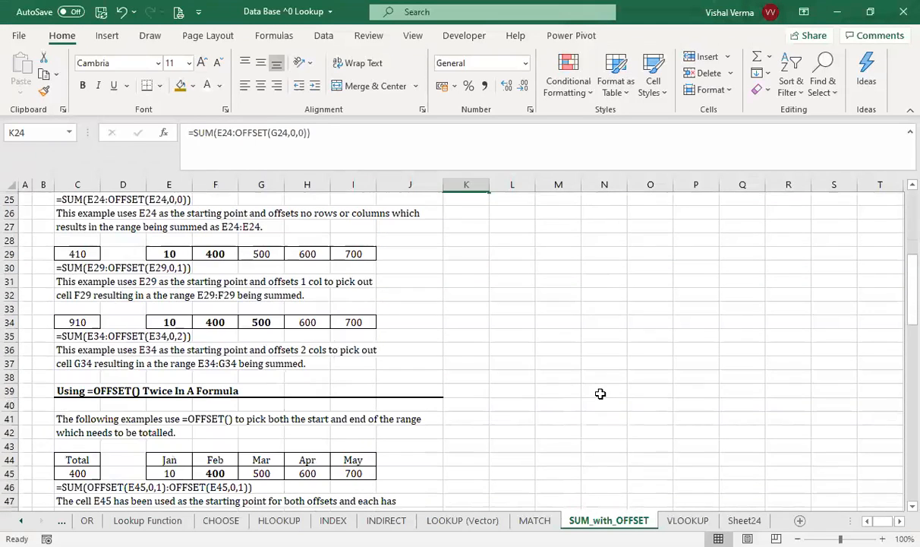
scroll(600, 393, "down", 2)
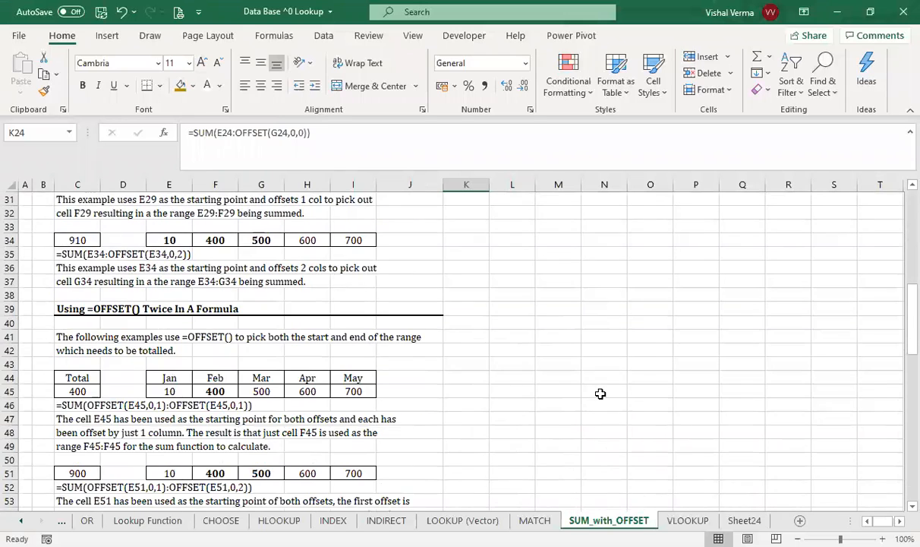
scroll(601, 386, "up", 10)
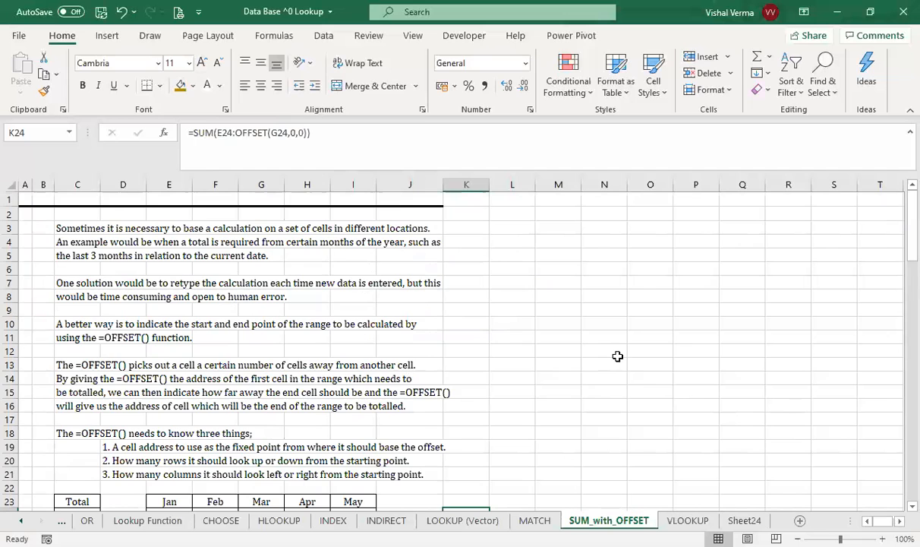
scroll(617, 356, "down", 2)
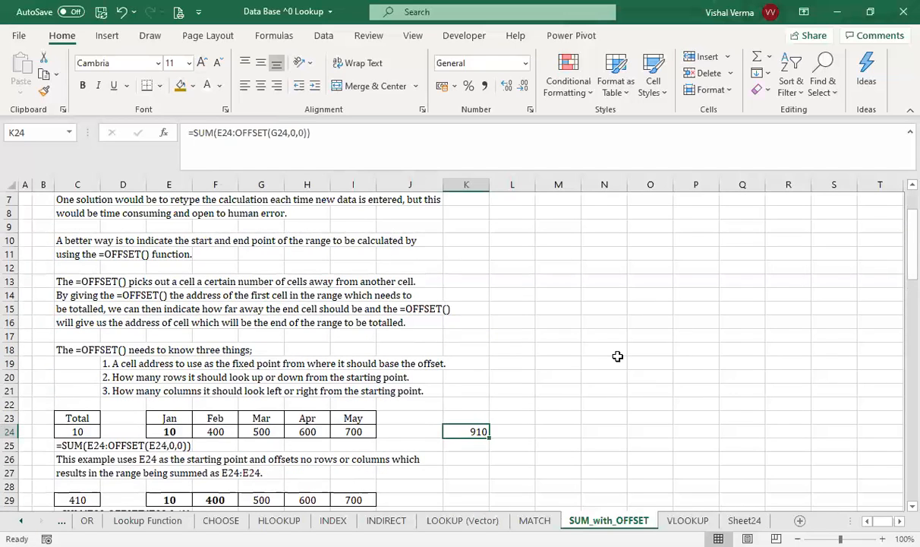
scroll(617, 356, "down", 2)
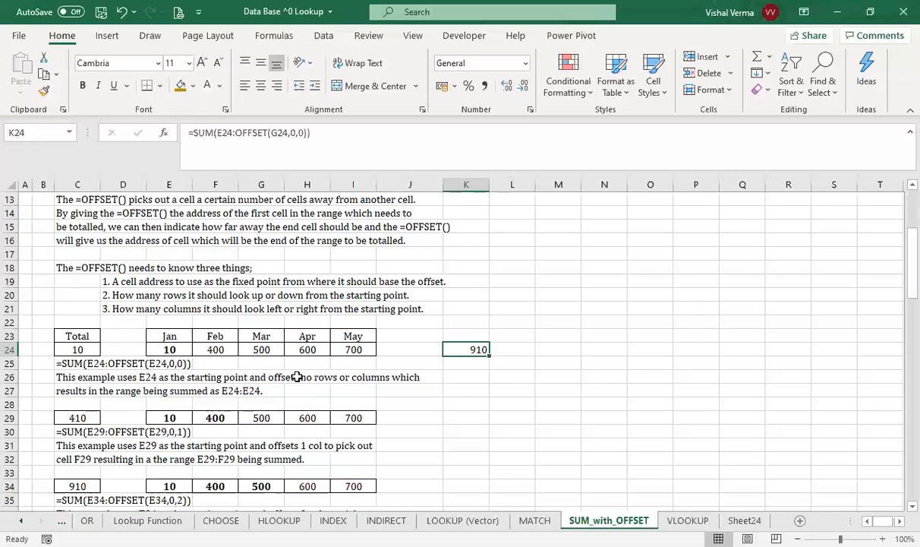
Change K24's formula to =SUM(G24:OFFSET(G24,-2,0)), starting the range at March's cell with a row offset of -2.
left_click(223, 132)
key("BackSpace")
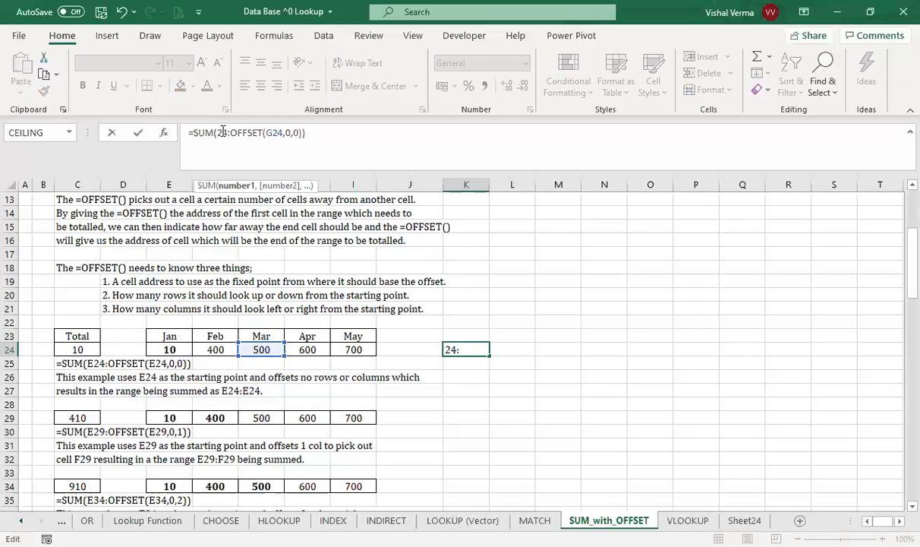
type("G")
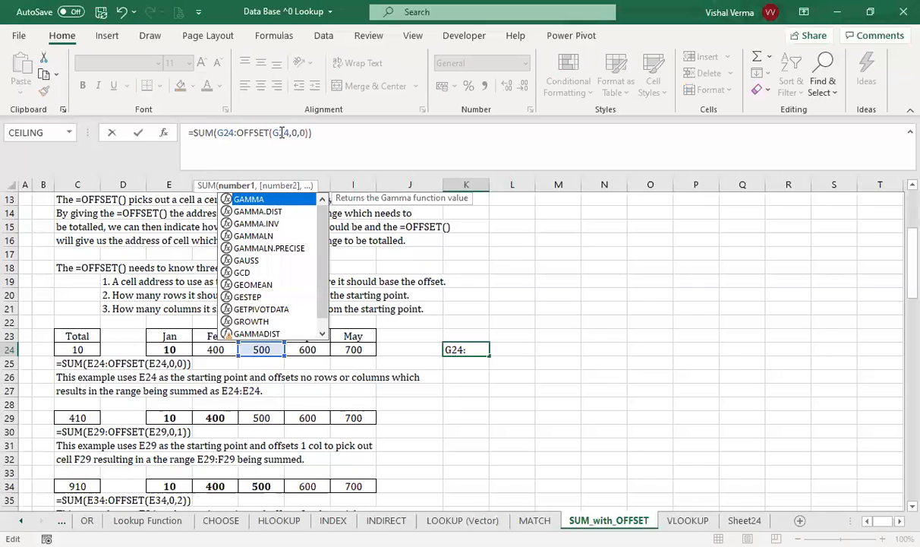
left_click(277, 132)
key("BackSpace")
type("G")
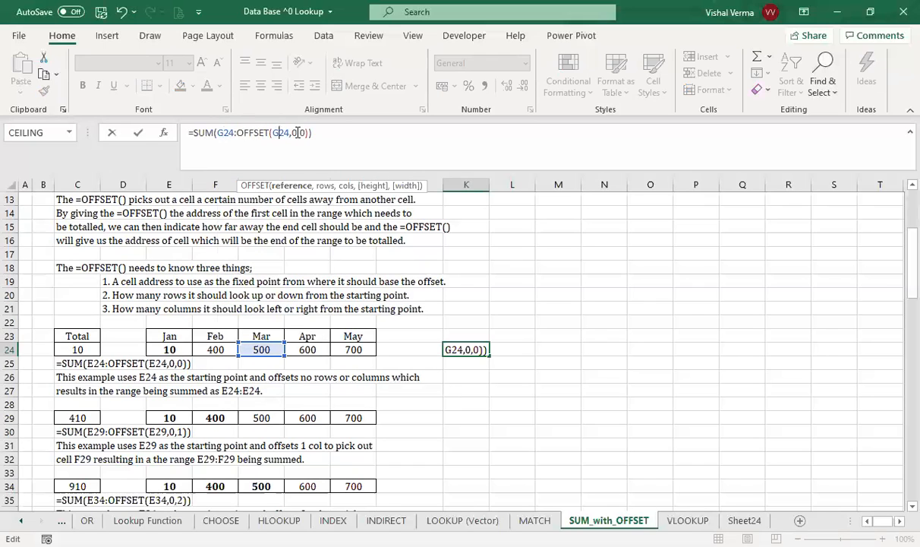
left_click(298, 132)
key("BackSpace")
type("-2")
key("Return")
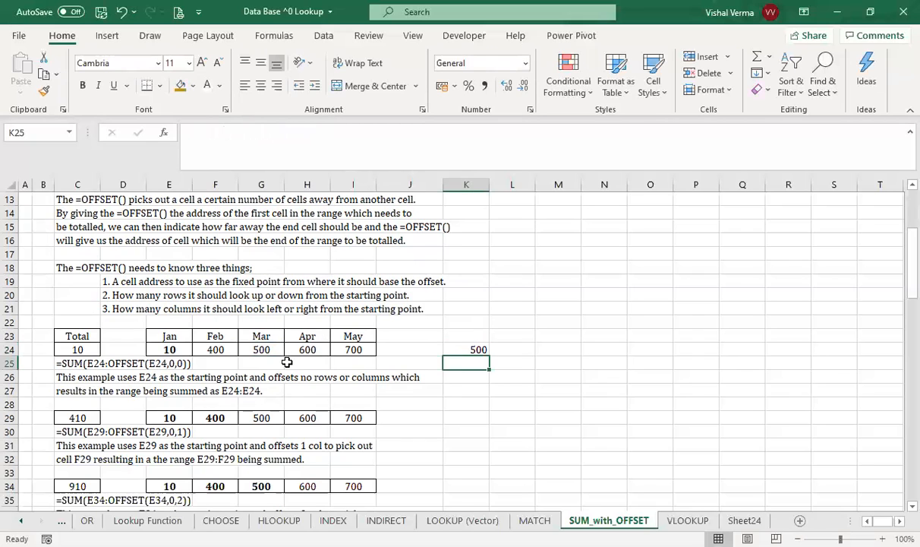
Set the OFFSET in K24's formula to 0 rows and -2 columns, giving =SUM(G24:OFFSET(G24,0,-2)), and reselect K24.
left_click(481, 349)
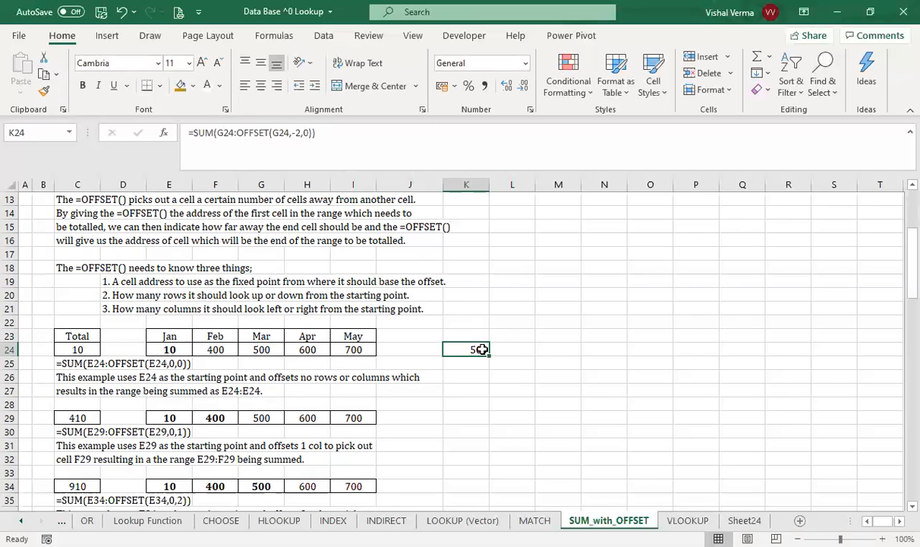
left_click(314, 133)
left_click(299, 133)
key("BackSpace")
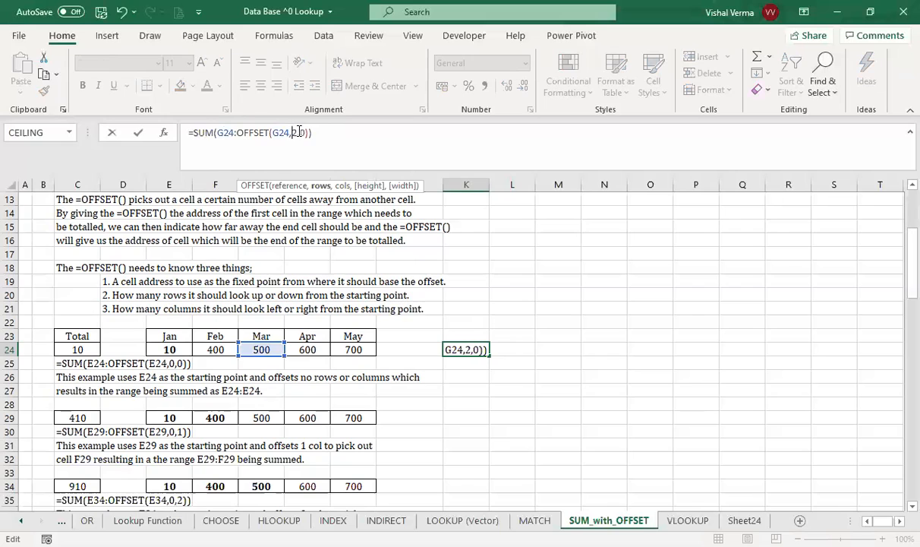
key("Delete")
type("0")
key("Right")
key("Delete")
type("-2")
key("Return")
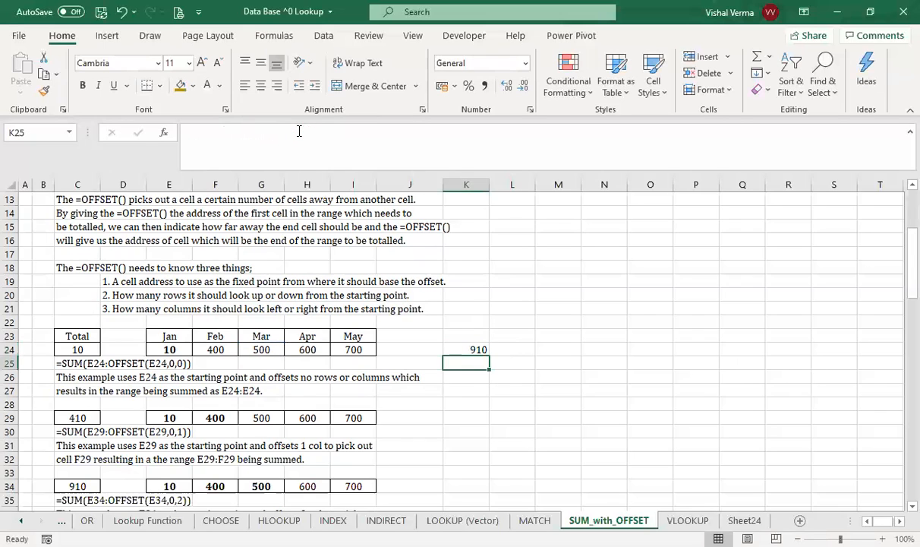
left_click(478, 346)
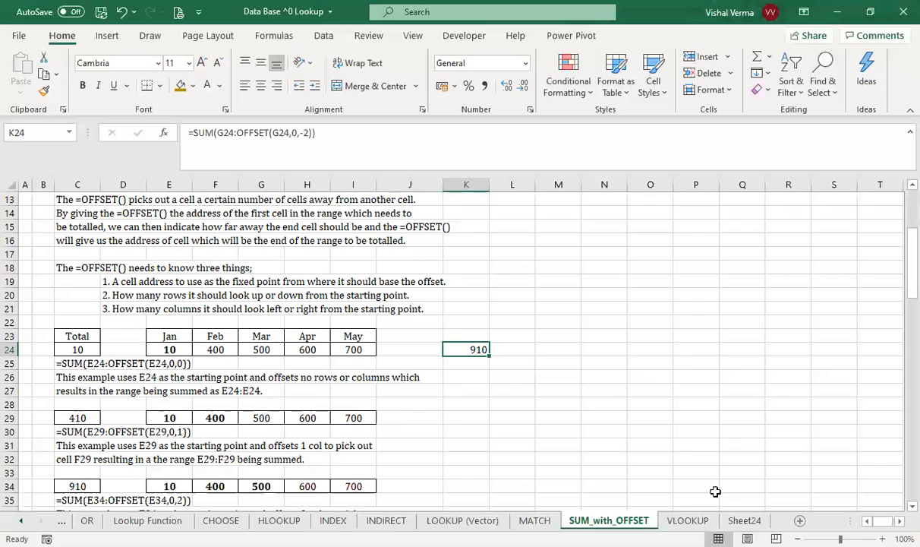
On Sheet24, copy the Name, Age and Score table in B1:D9 and paste it transposed starting at H16.
left_click(744, 520)
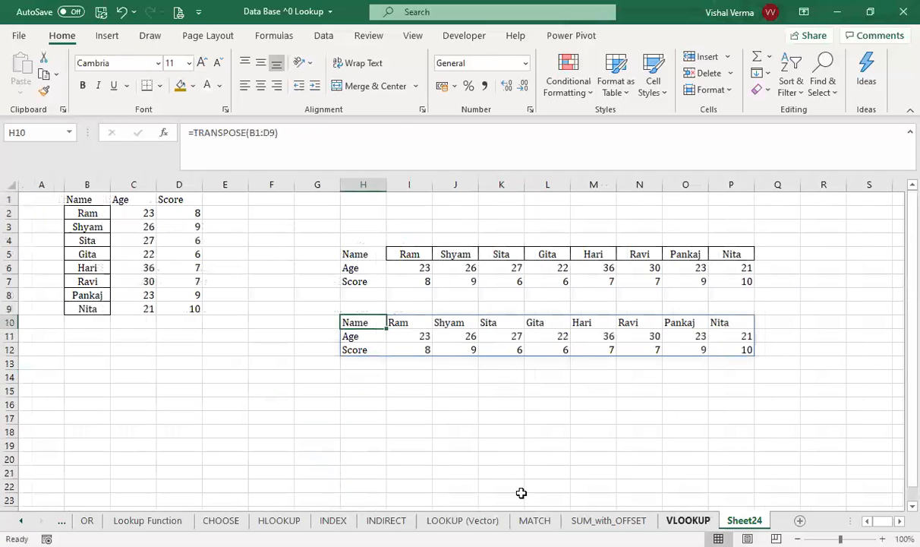
left_click(451, 473)
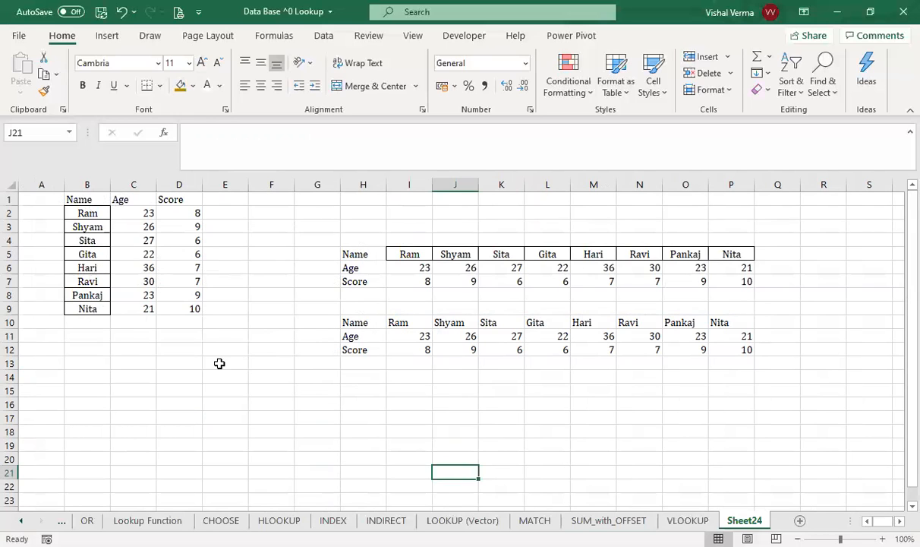
left_click_drag(85, 199, 194, 305)
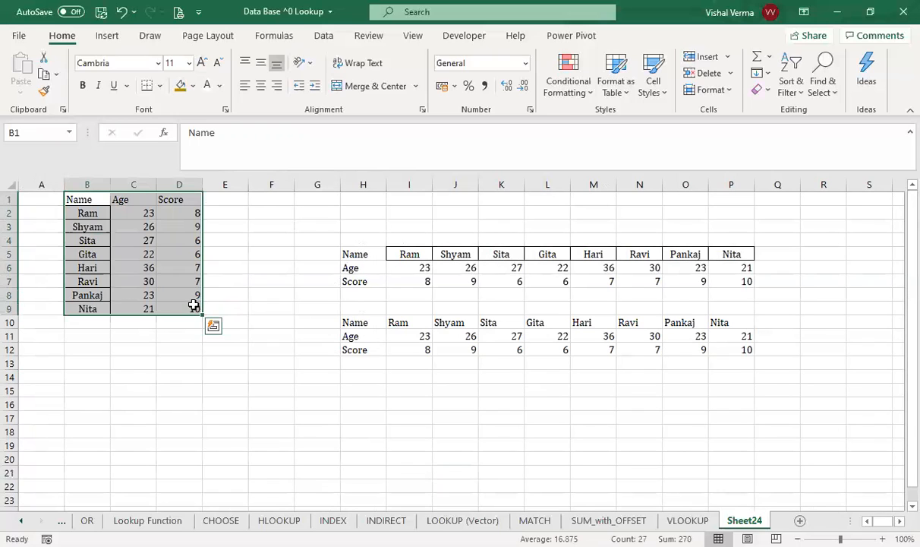
key("ctrl+c")
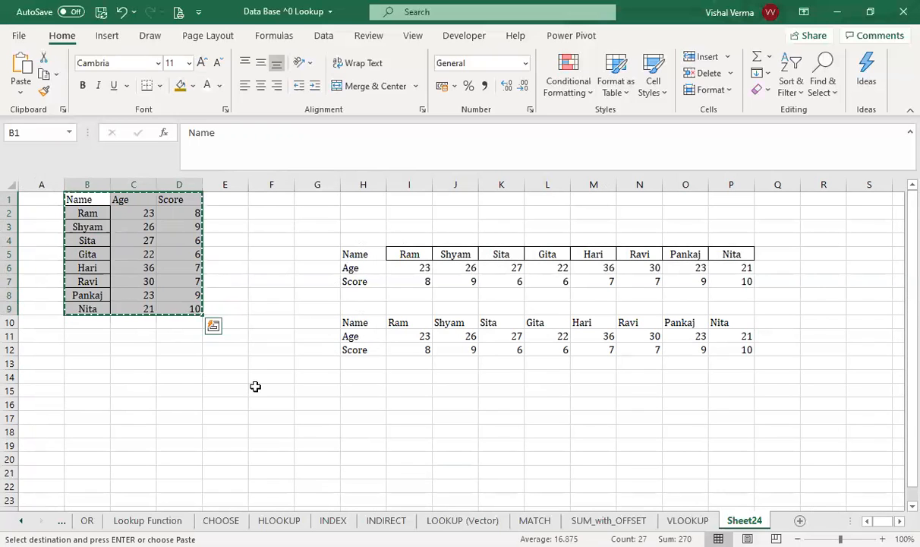
left_click(265, 419)
left_click(368, 404)
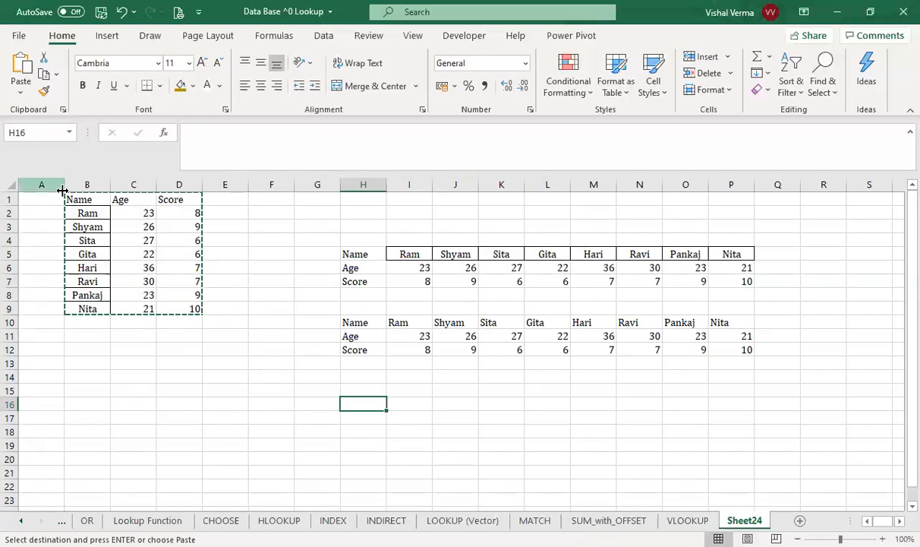
left_click_drag(89, 199, 185, 309)
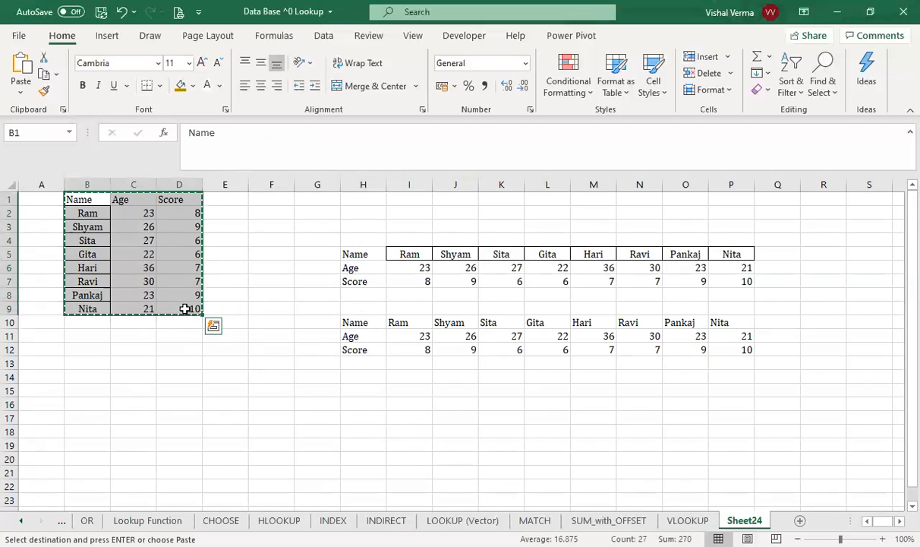
left_click(369, 404)
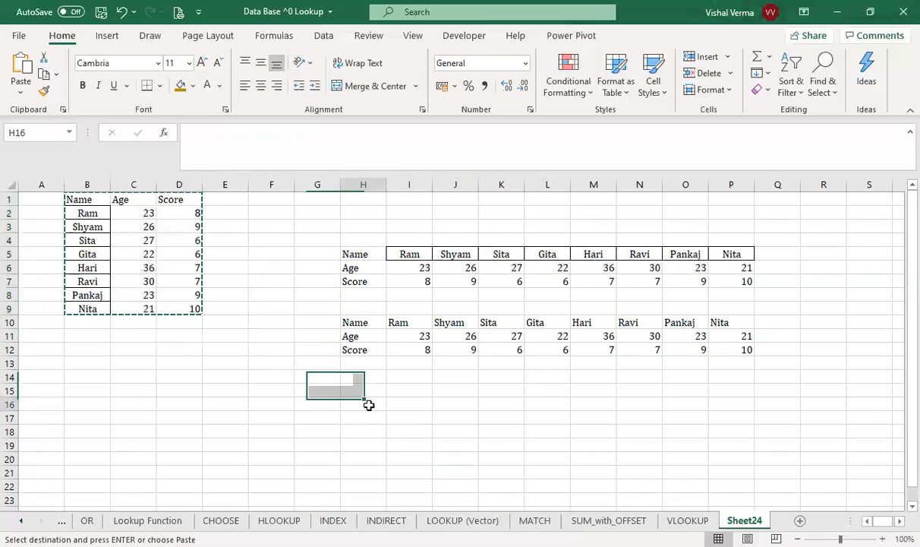
right_click(368, 404)
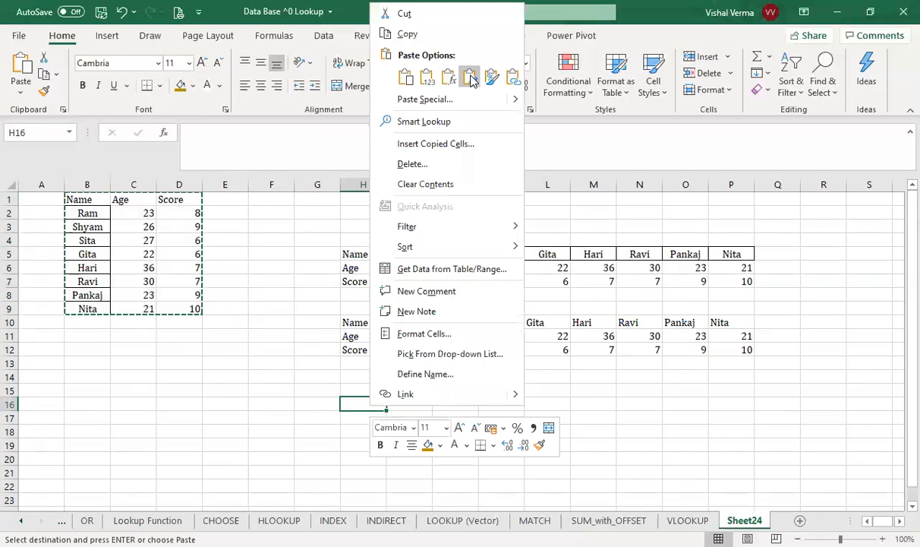
left_click(470, 79)
left_click(764, 456)
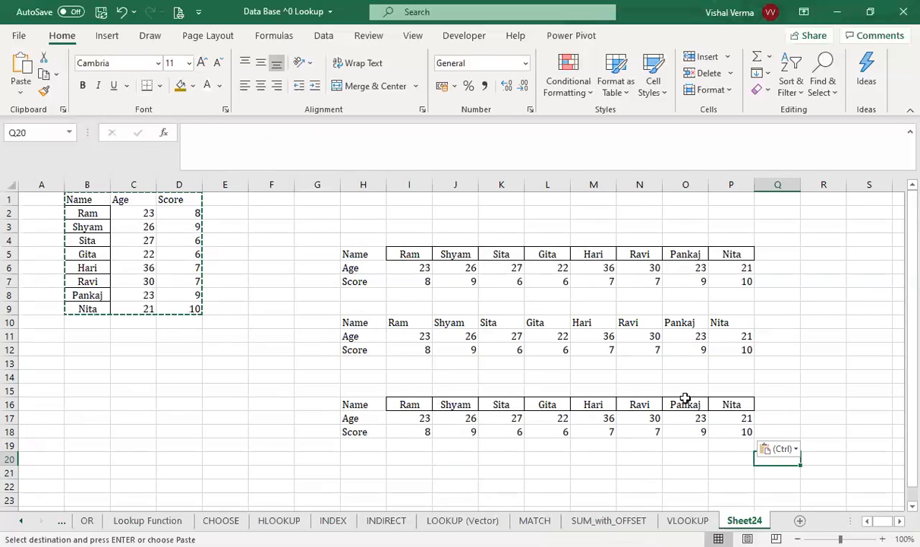
Enter =TRANSPOSE(B1:D9) in H21 to build a horizontal version of the Name, Age and Score table.
scroll(764, 358, "down", 1)
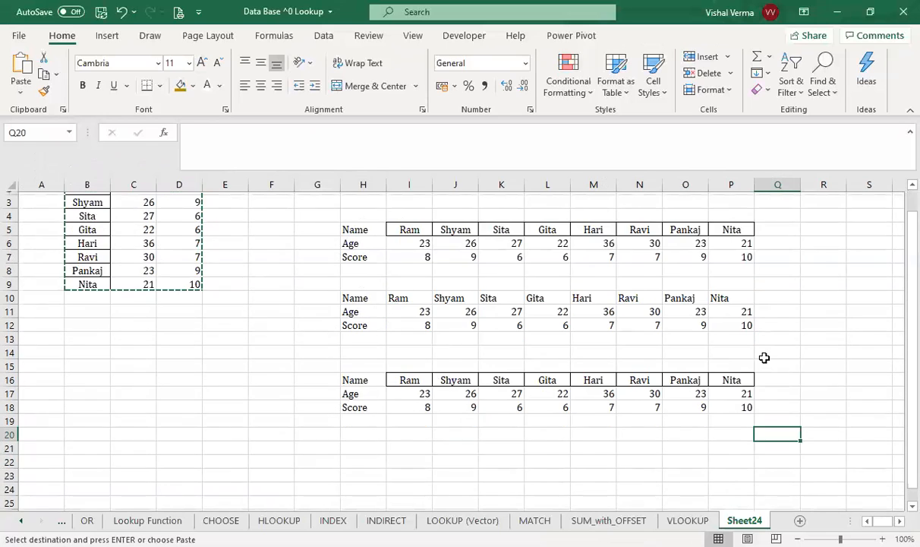
left_click(361, 433)
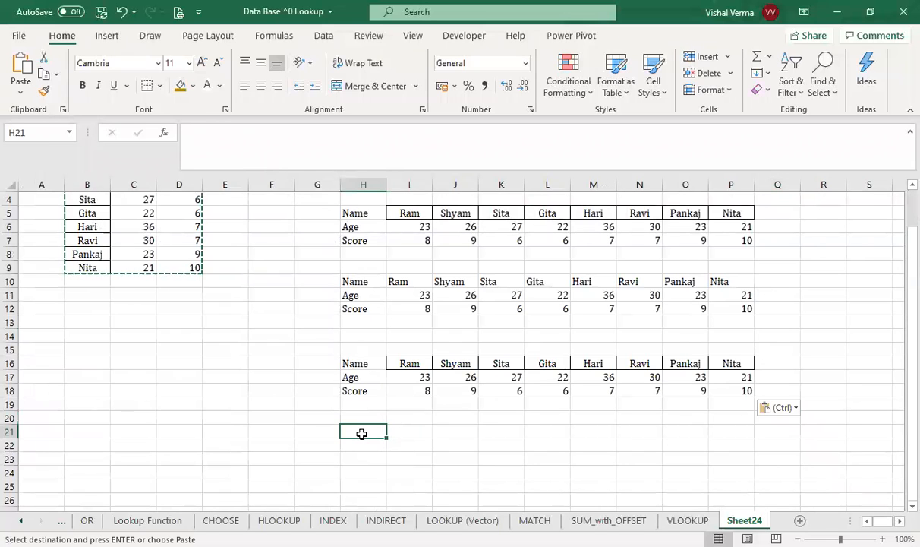
type("=")
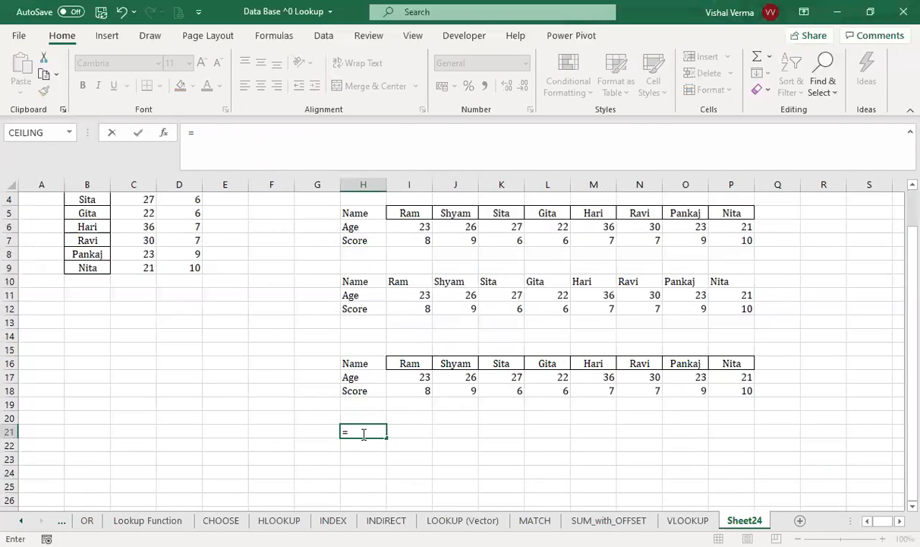
type("t")
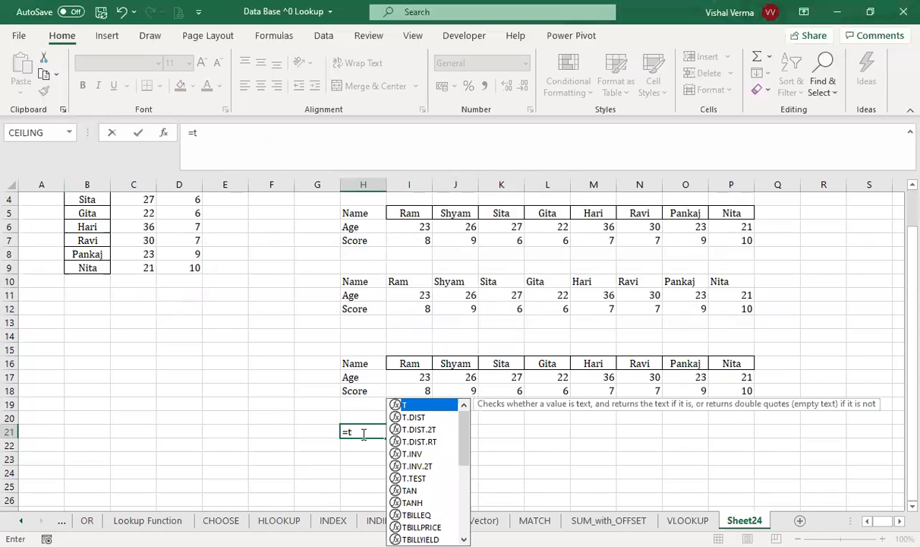
type("ra")
key("Tab")
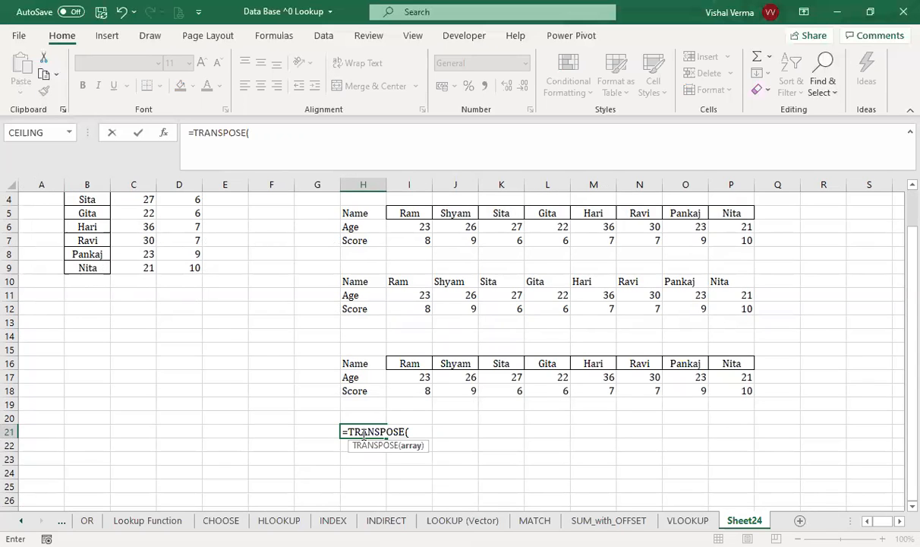
scroll(364, 434, "up", 1)
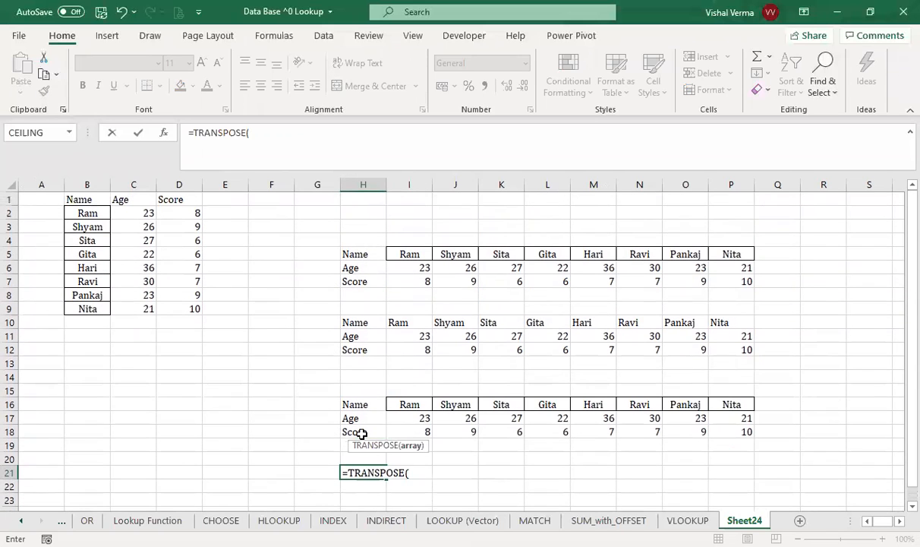
left_click(104, 203)
left_click_drag(107, 208, 189, 309)
key("Return")
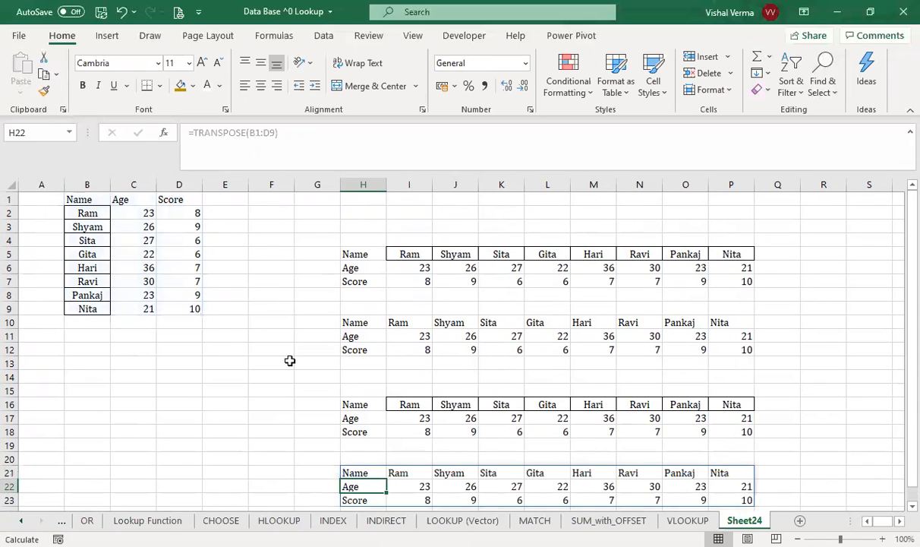
scroll(285, 438, "down", 2)
scroll(285, 440, "up", 2)
scroll(285, 438, "down", 4)
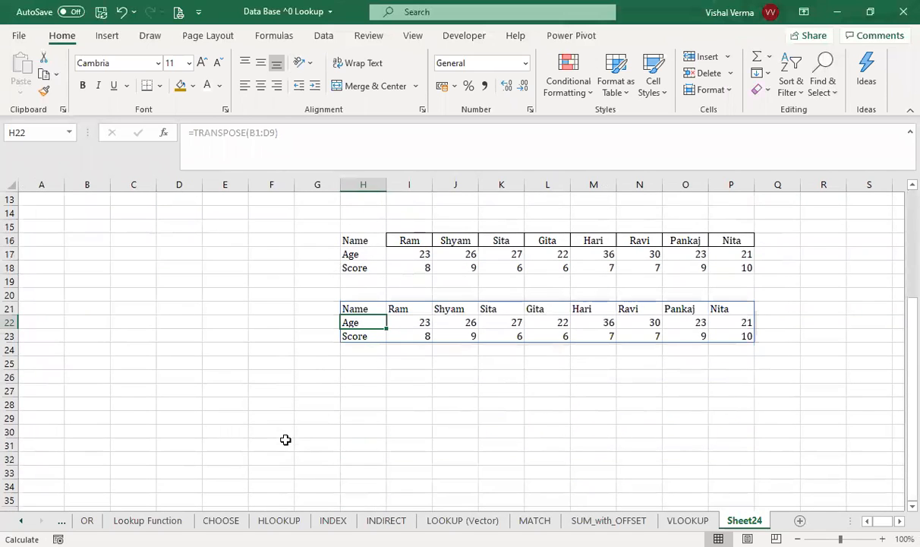